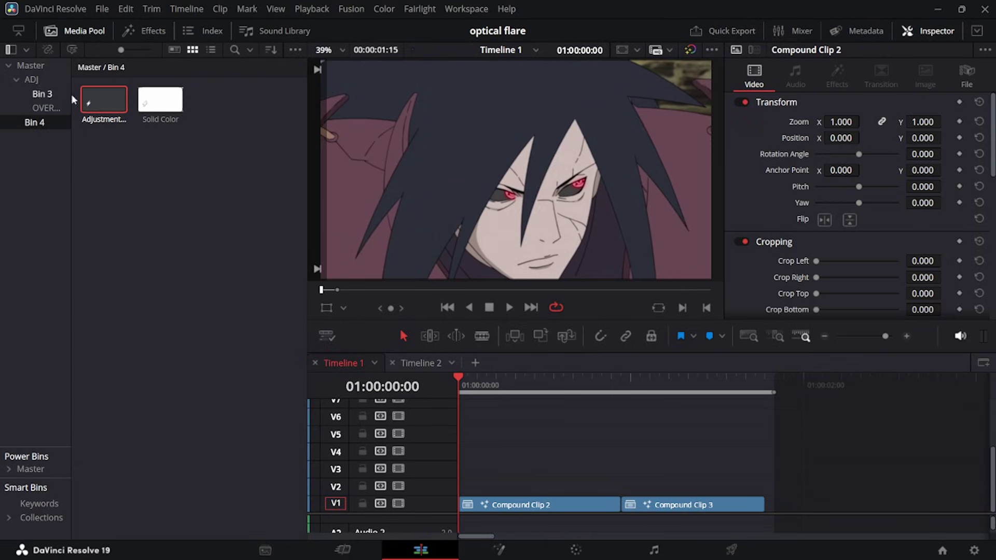
Place an adjustment clip on V2 over the full length of Compound Clip 2 and open it in Fusion
left_click(158, 203)
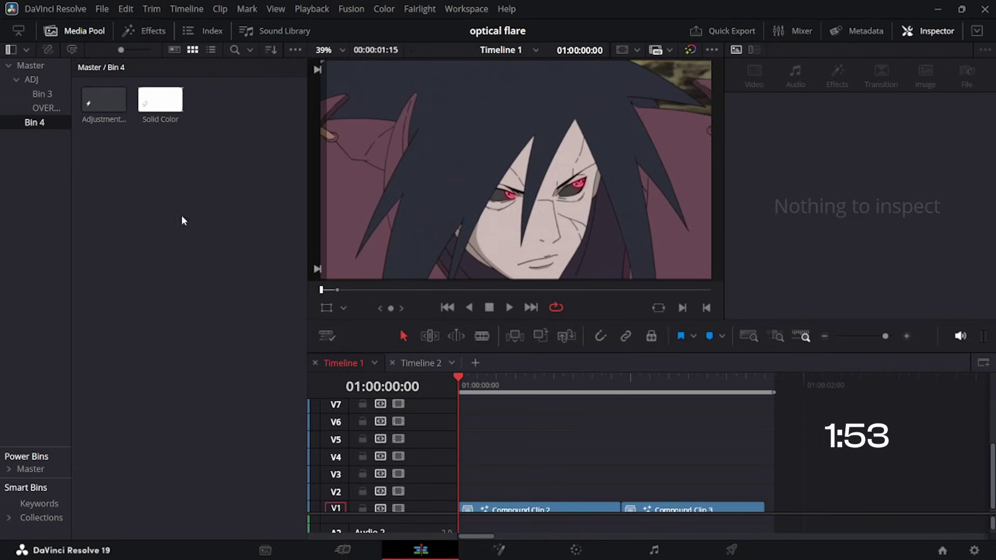
left_click_drag(99, 100, 622, 494)
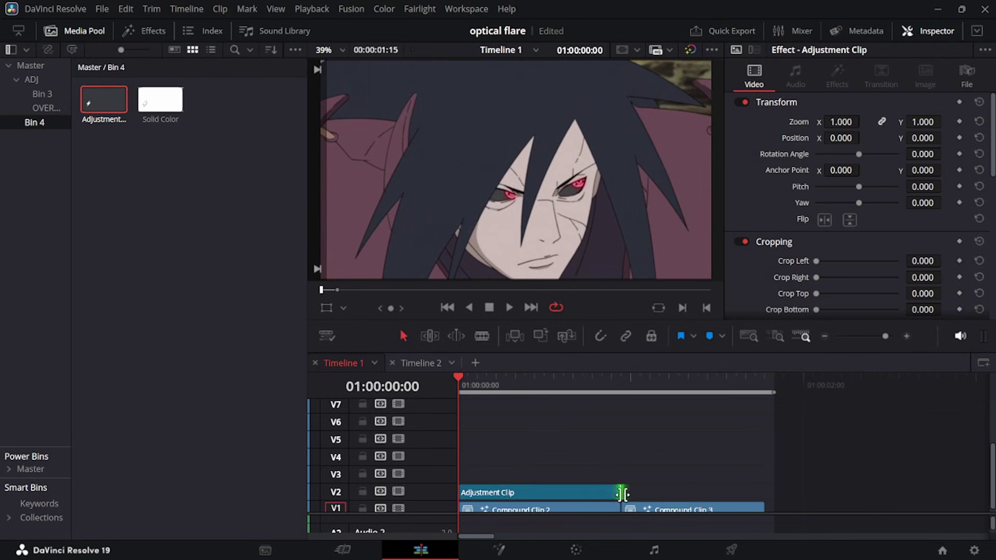
right_click(551, 488)
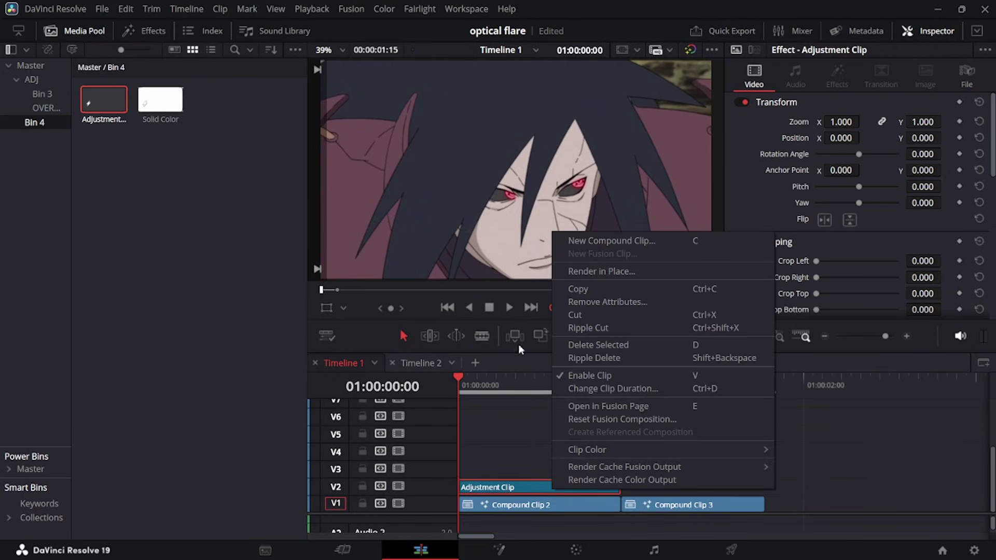
left_click(627, 406)
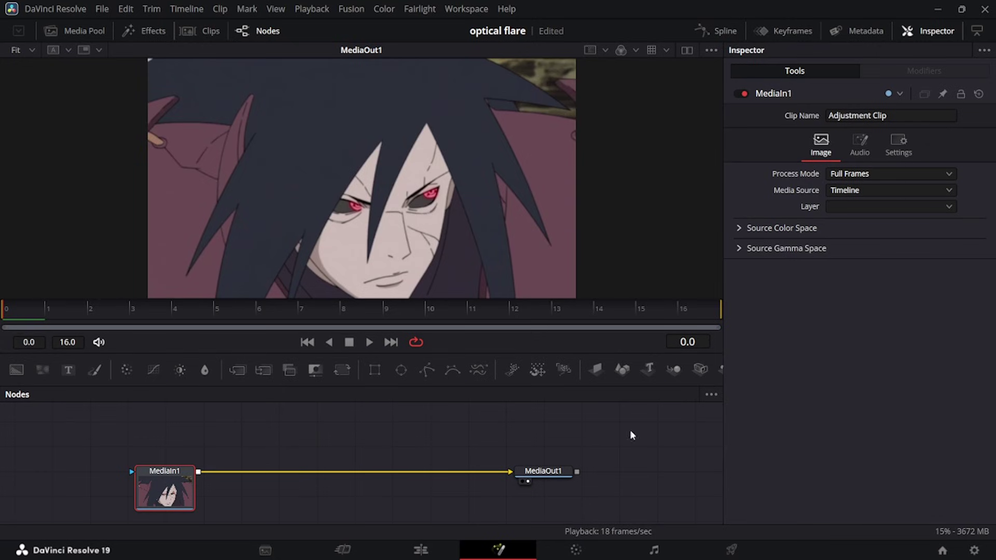
Add an Optical Flares node between MediaIn1 and MediaOut1
key("shift+space")
type("erd")
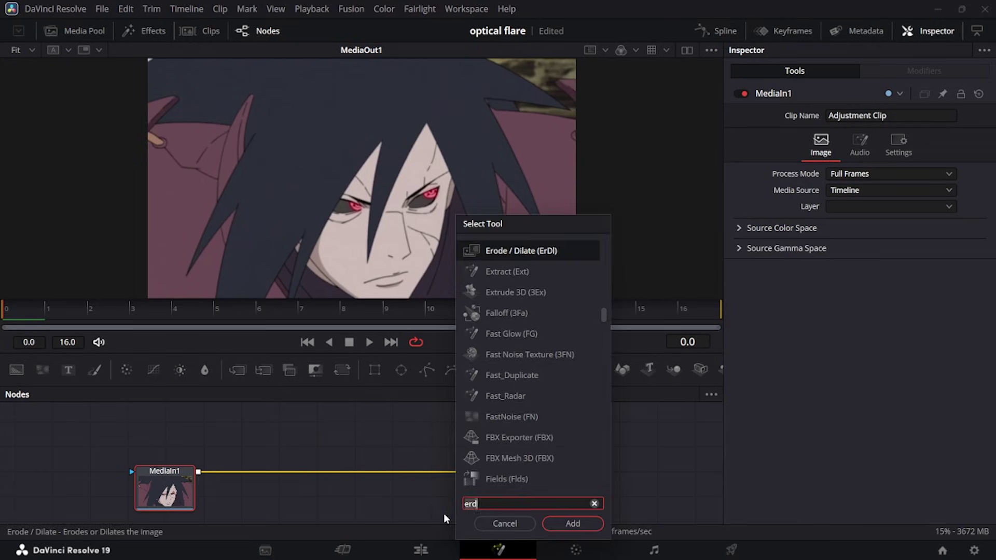
type("op")
key("Return")
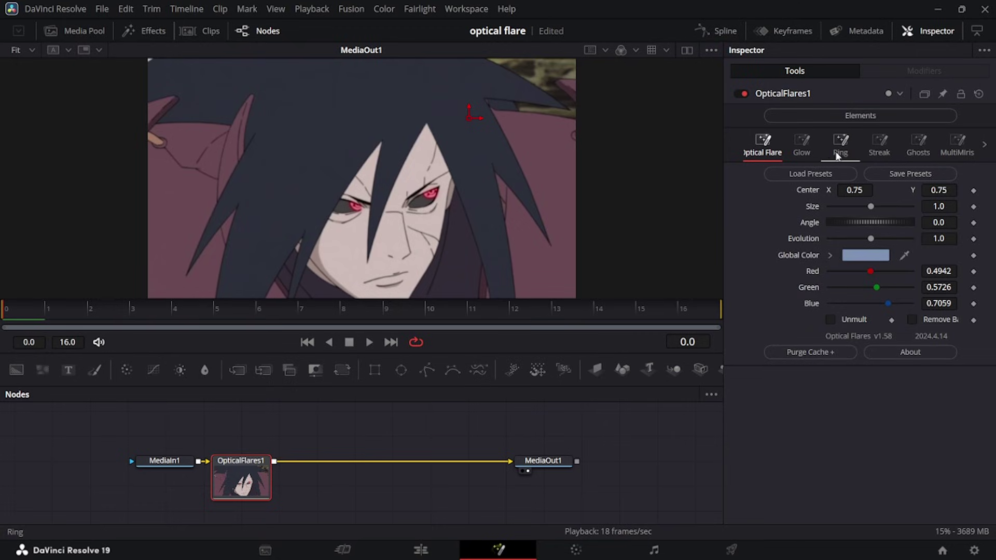
Enable the flare's Sun glow and position its center on the glowing eye nearer the image's right edge
left_click(811, 155)
left_click(832, 172)
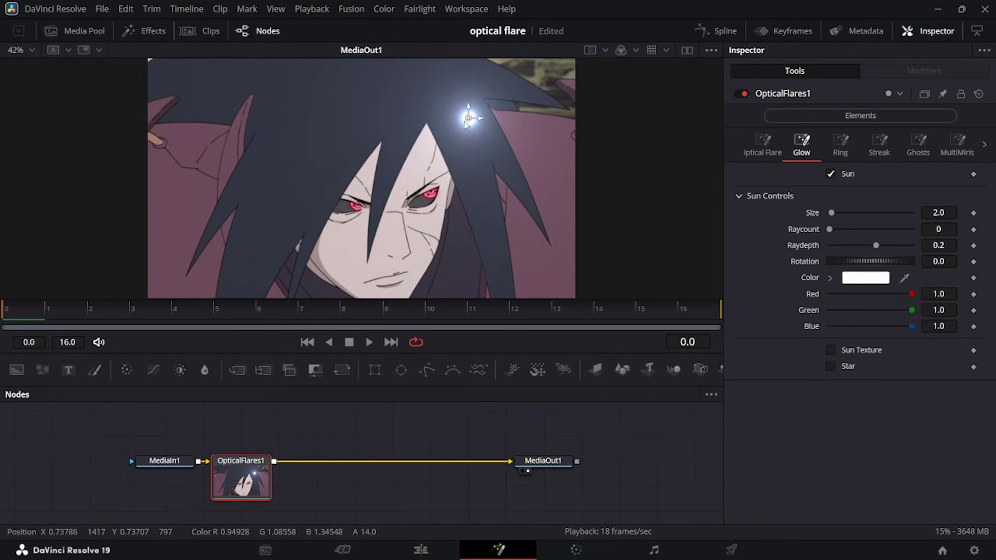
left_click_drag(468, 117, 429, 191)
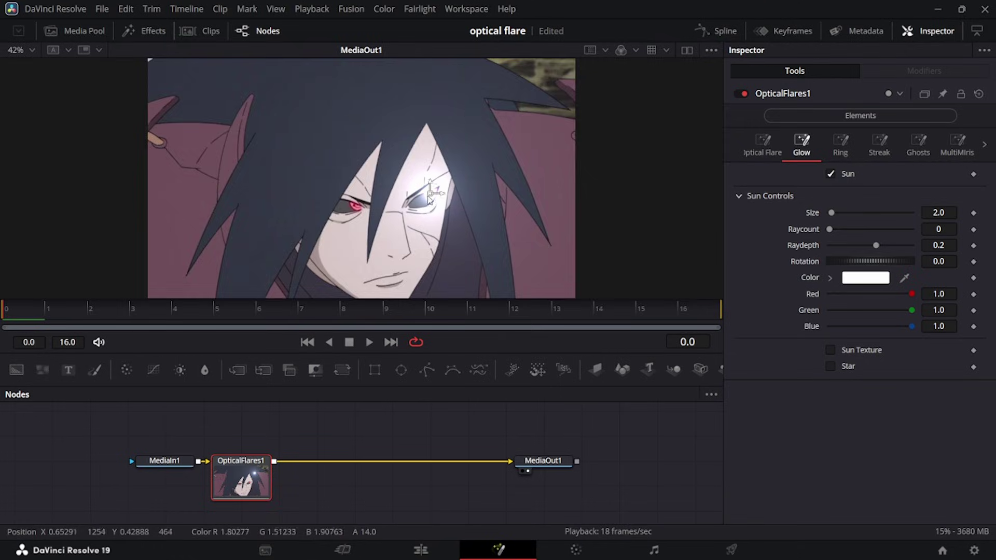
scroll(430, 198, "up", 4)
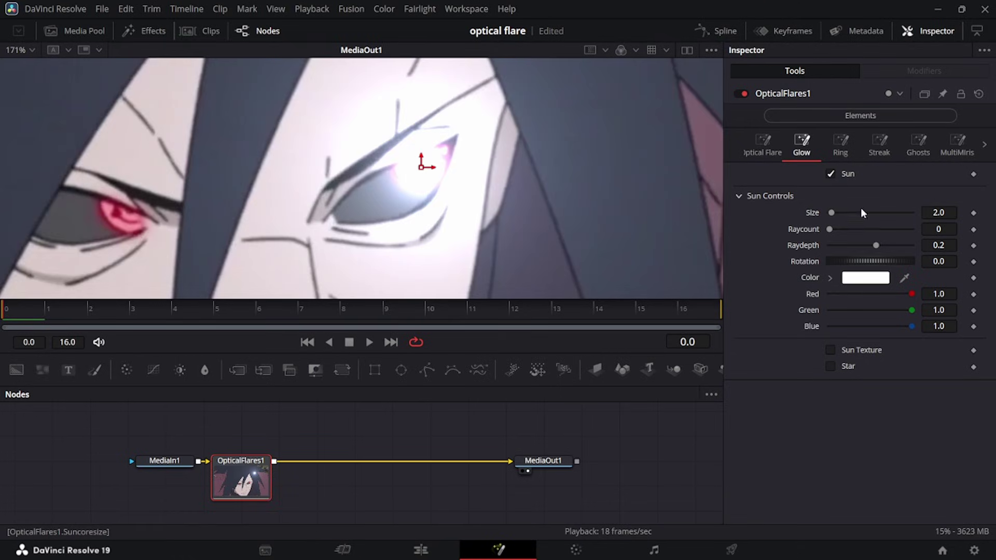
Set the sun size to 1.33, then enable the Star element with a radius of 0.001
left_click_drag(938, 213, 917, 212)
left_click(832, 368)
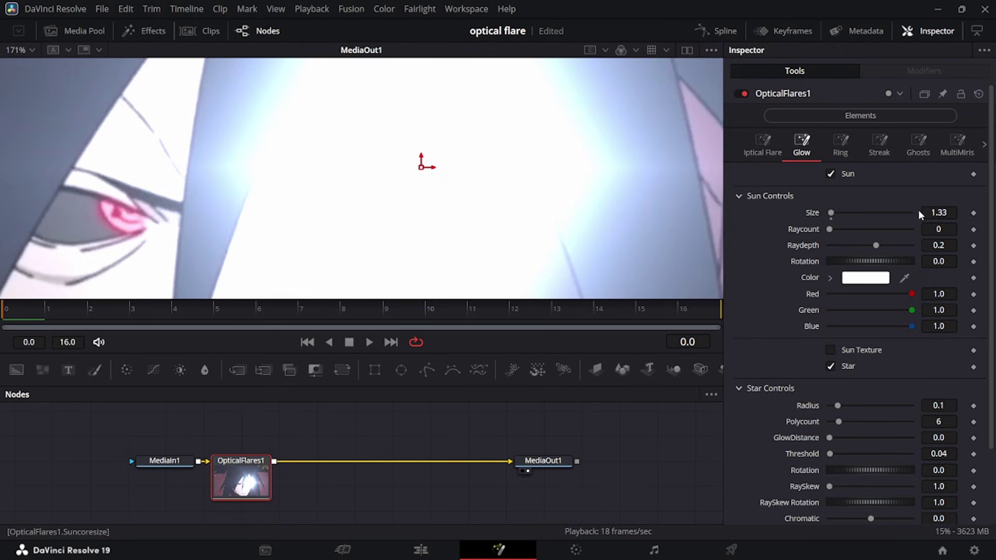
left_click_drag(939, 405, 881, 405)
scroll(774, 284, "down", 3)
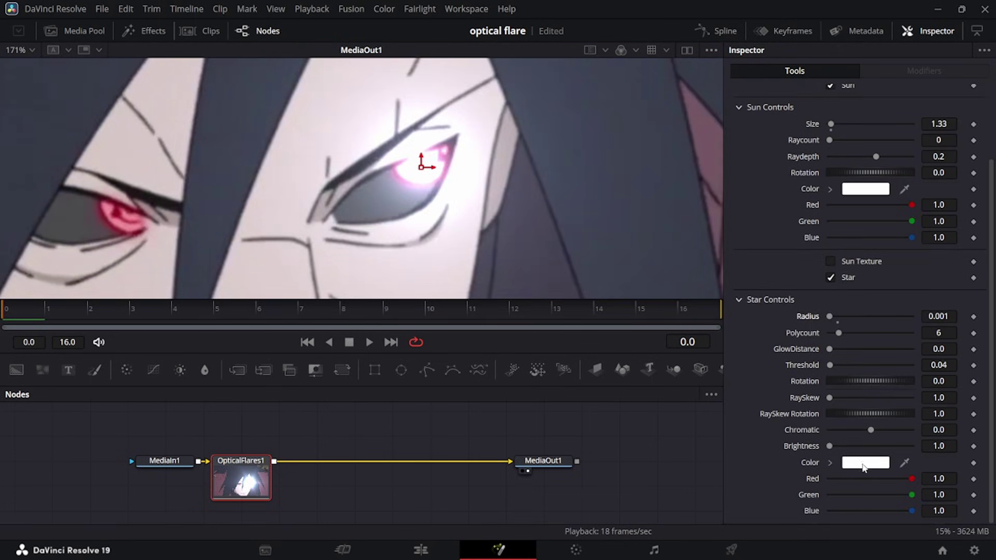
Set both the star color and the sun color to pure red
left_click(864, 463)
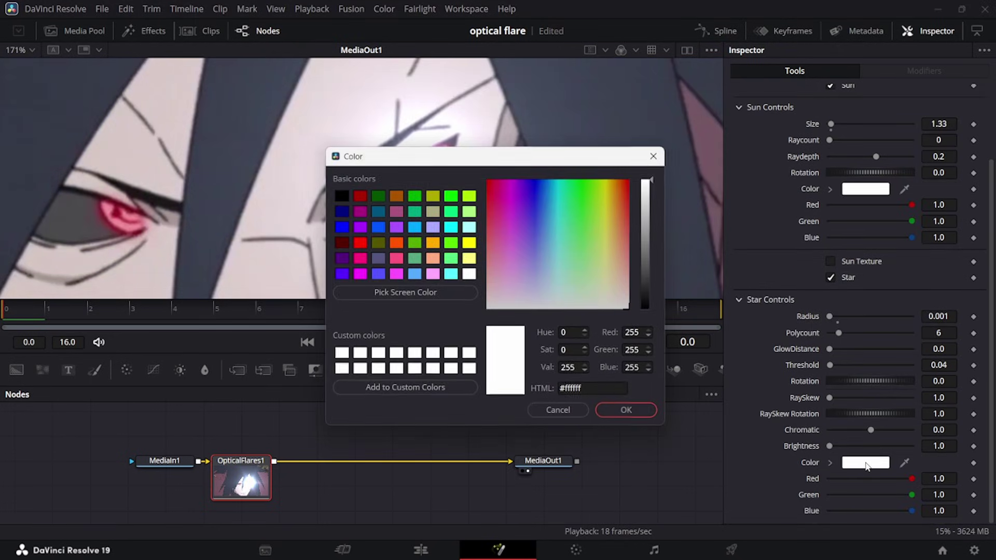
left_click(359, 242)
left_click(625, 409)
left_click(880, 189)
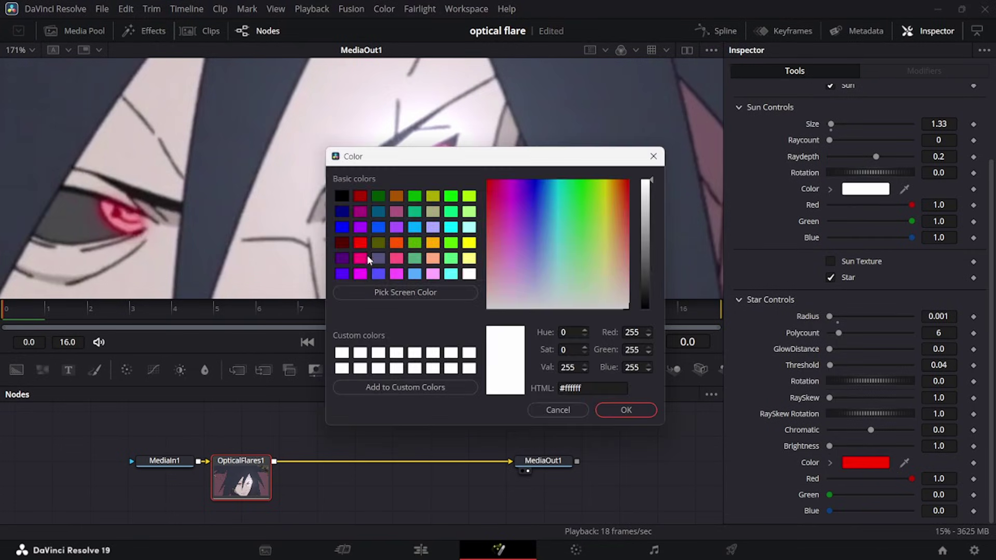
double_click(364, 243)
Enable the Anamorphic Scaled streak with threshold 1.034, hardness 7.49 and raydepth 0.375
scroll(491, 175, "down", 3)
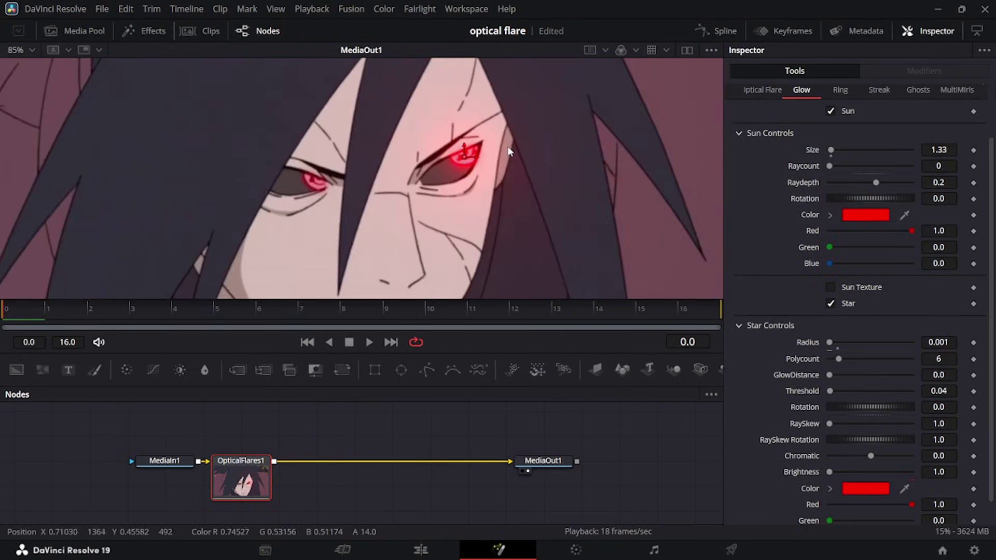
left_click_drag(493, 204, 452, 192)
scroll(746, 193, "up", 1)
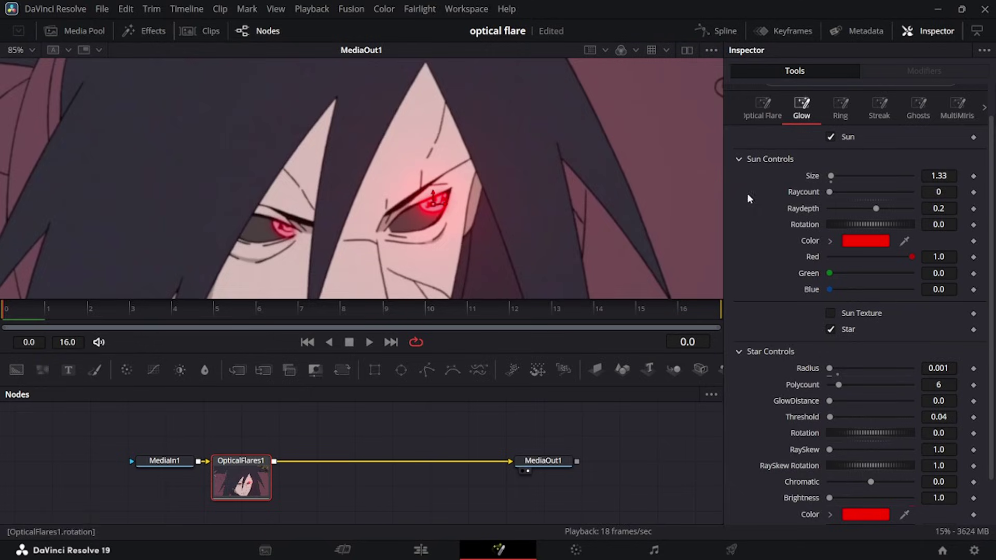
left_click(880, 109)
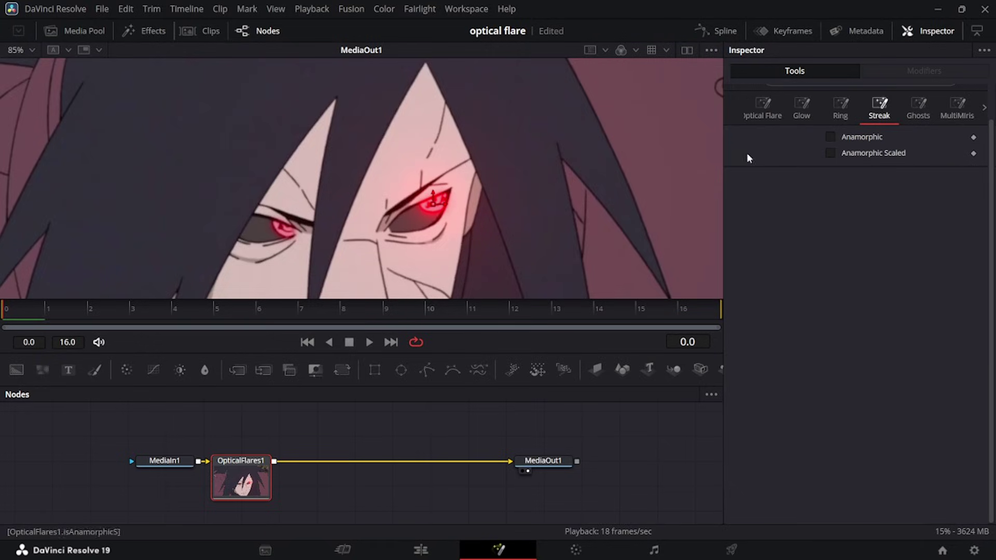
left_click(830, 154)
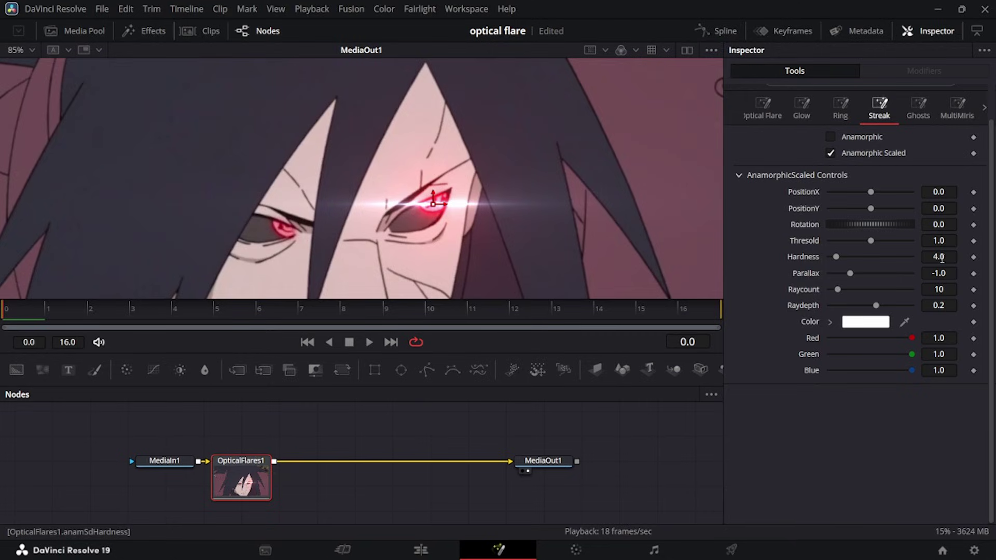
left_click_drag(835, 257, 837, 256)
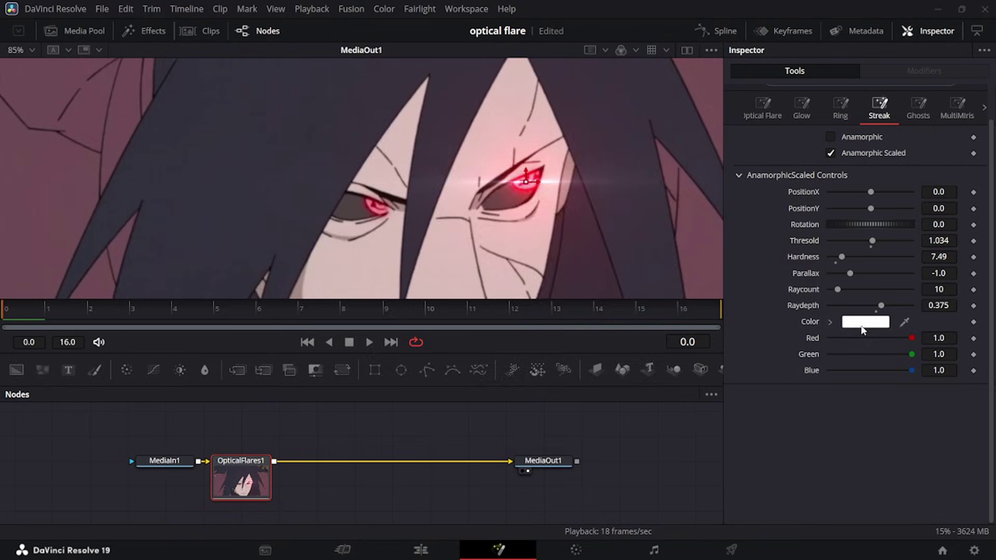
Set the anamorphic streak's color to red (#ff0000)
left_click(863, 322)
left_click(356, 241)
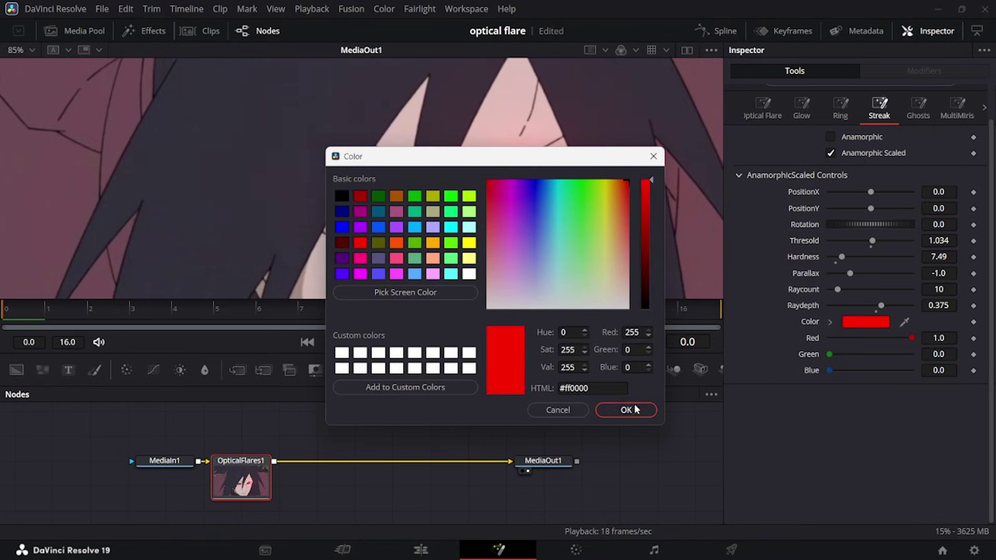
left_click(633, 404)
Try out the Caustic and HoopS elements on the flare, turning each one off again
left_click(919, 111)
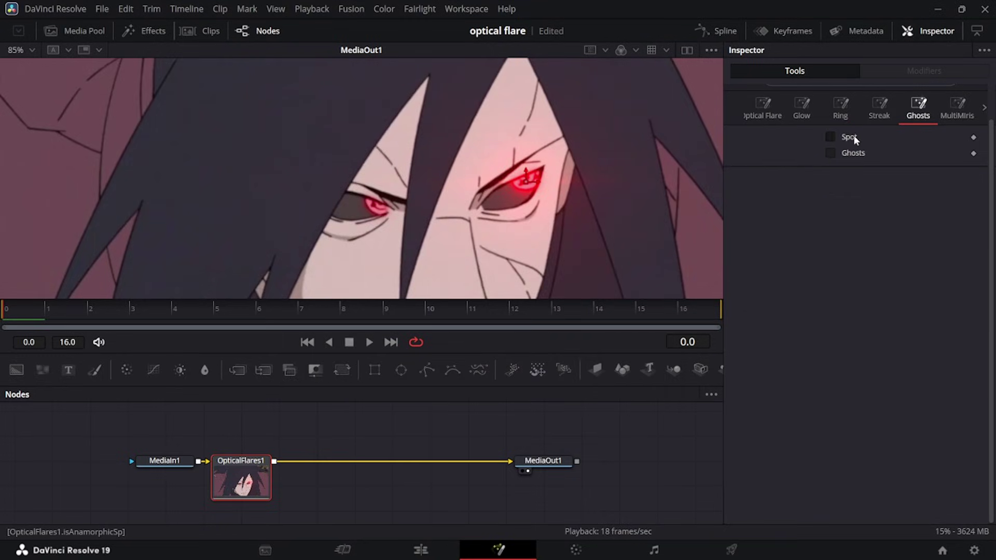
left_click(957, 108)
left_click(851, 154)
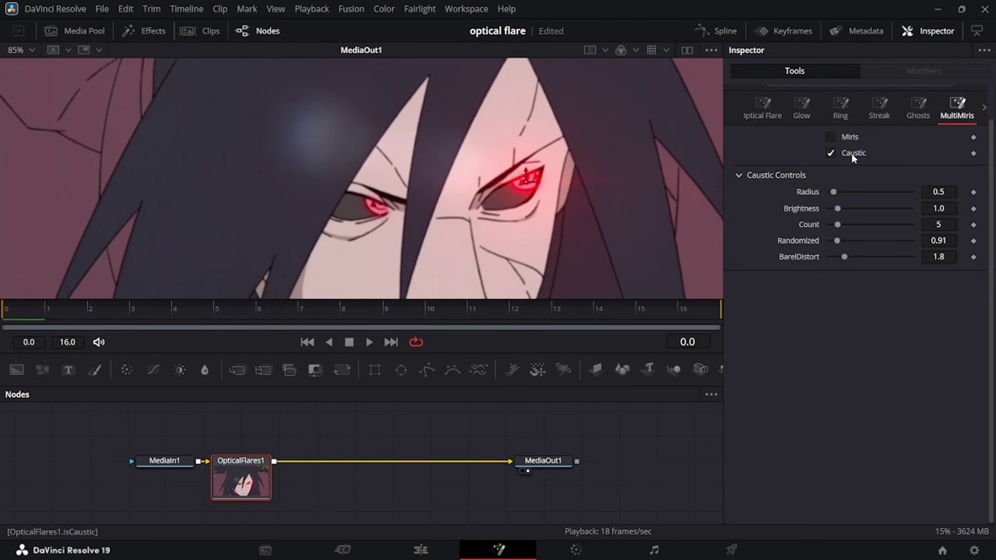
left_click(851, 154)
left_click(953, 108)
left_click(836, 137)
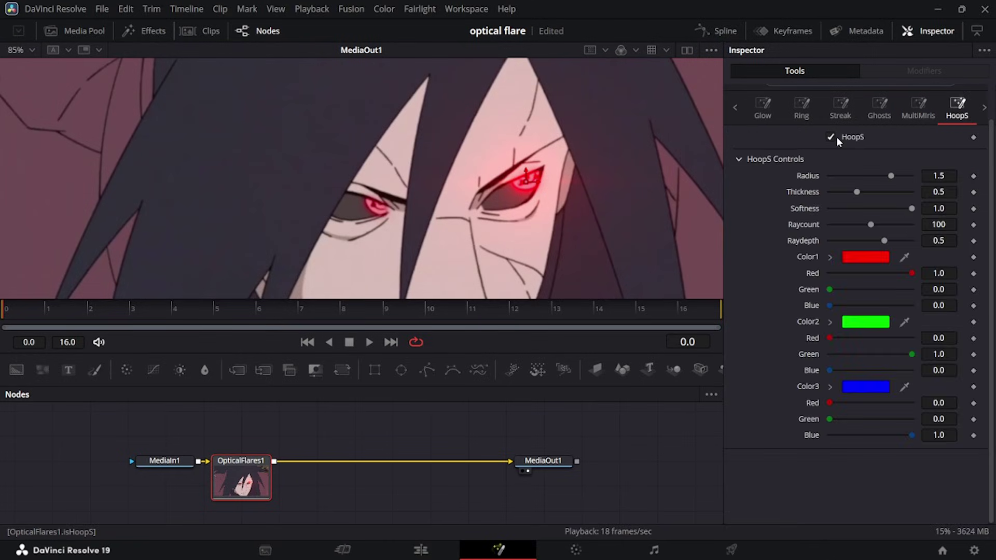
scroll(606, 138, "down", 4)
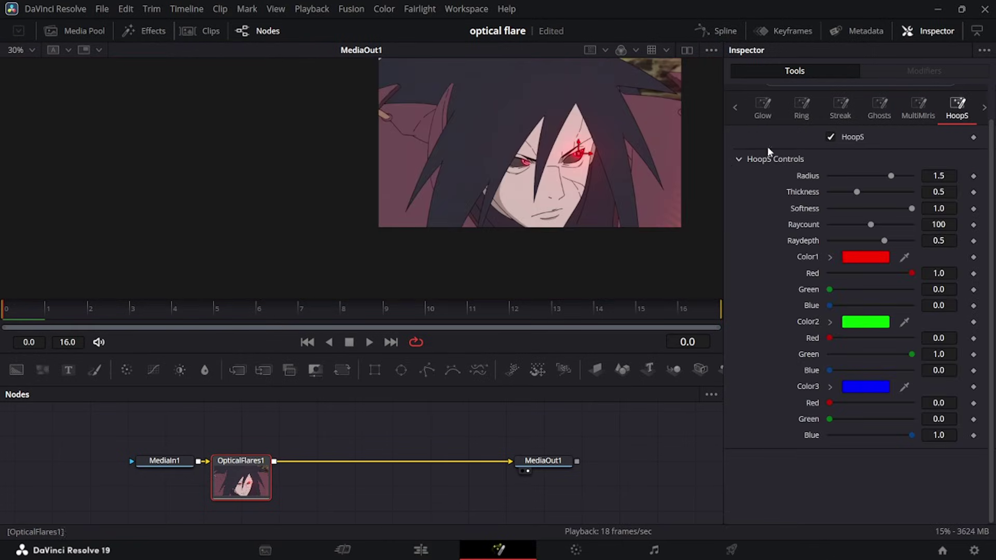
left_click(831, 137)
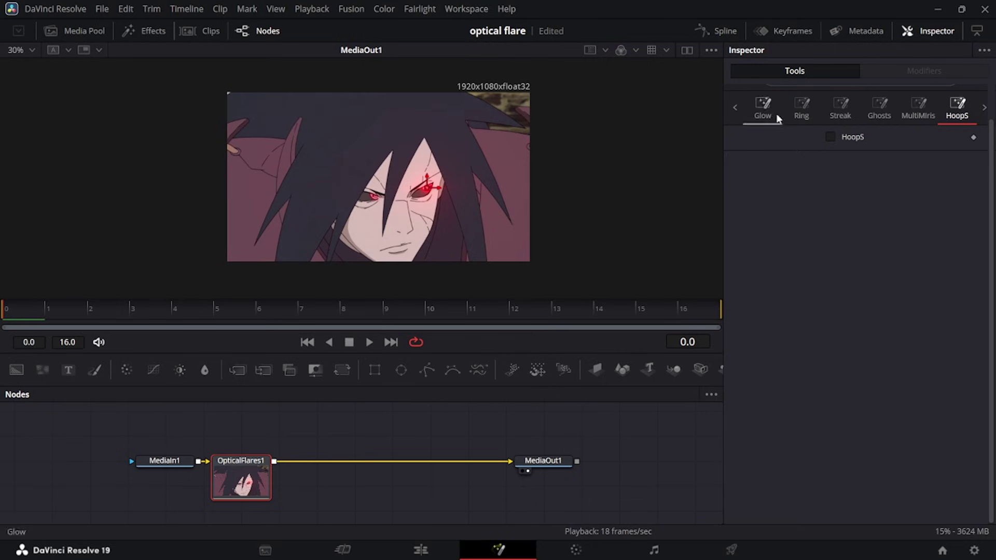
Set the optical flare's global color to pure red
left_click(734, 108)
left_click(762, 108)
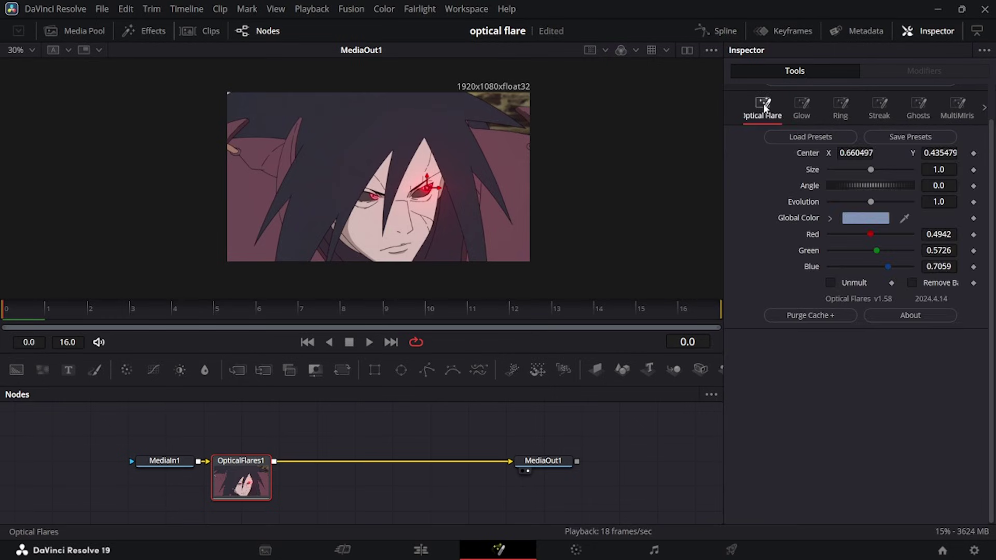
left_click(856, 222)
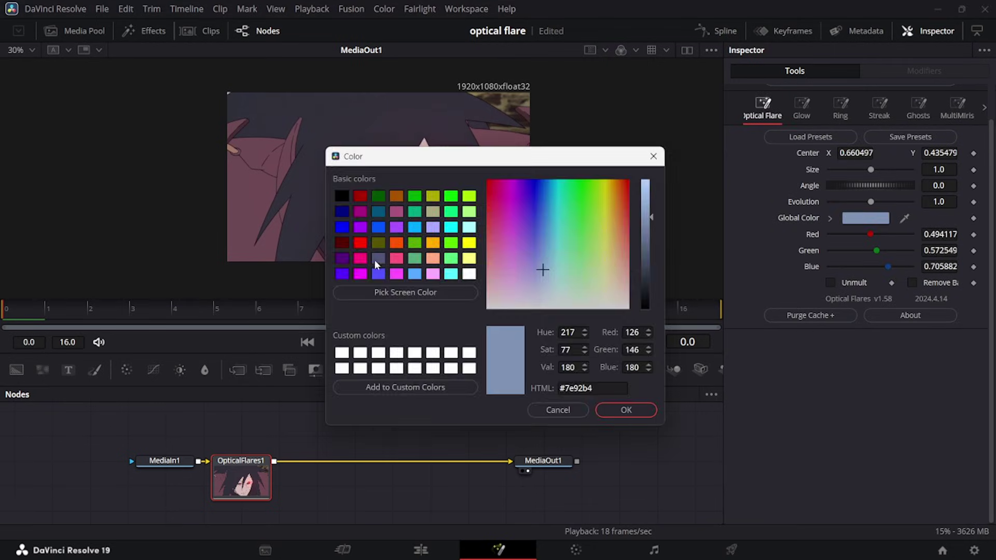
left_click(360, 242)
key("Return")
Back on the edit timeline, convert the adjustment clip on V2 into a compound clip named "red flare"
scroll(496, 286, "up", 3)
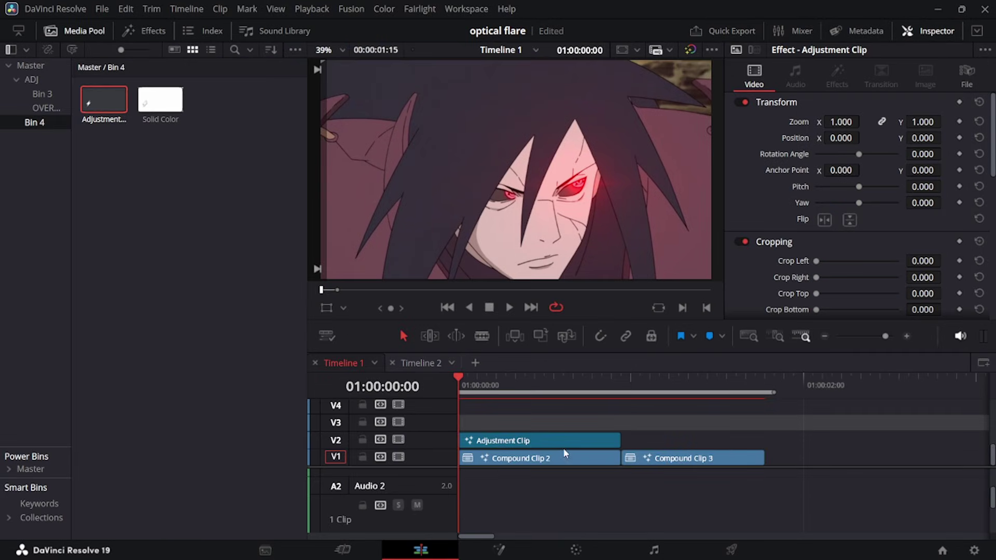
left_click(565, 440)
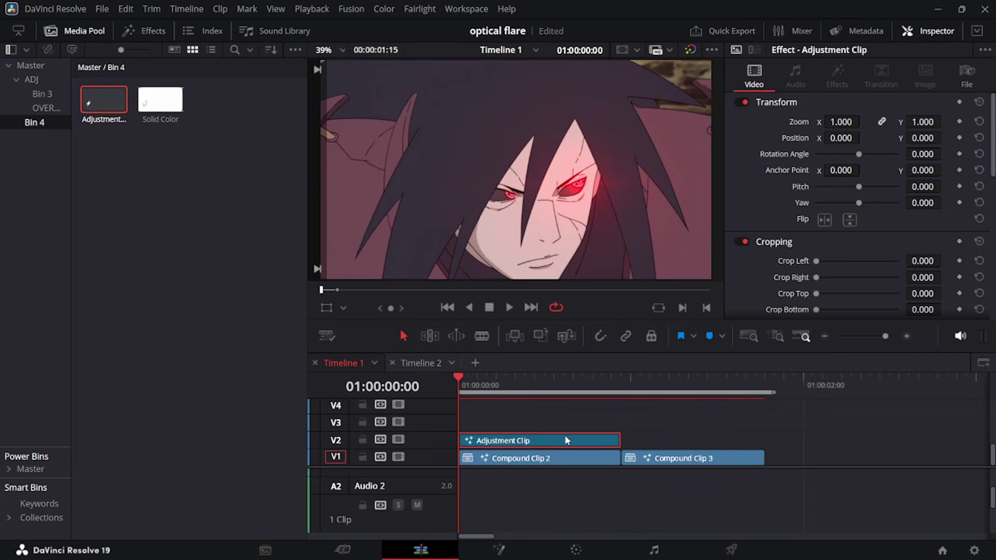
key("c")
left_click(507, 309)
right_click(563, 436)
left_click(646, 188)
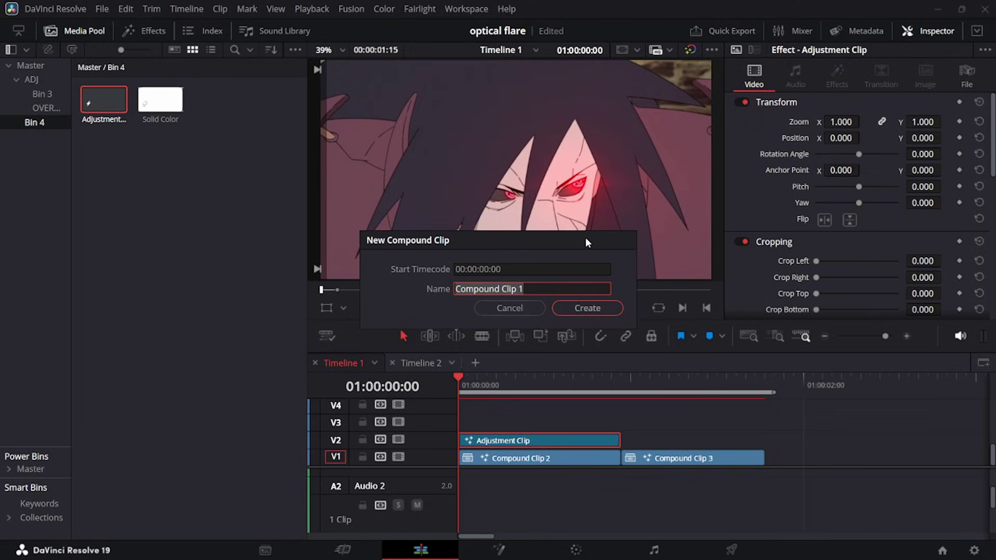
type("red flare")
key("Return")
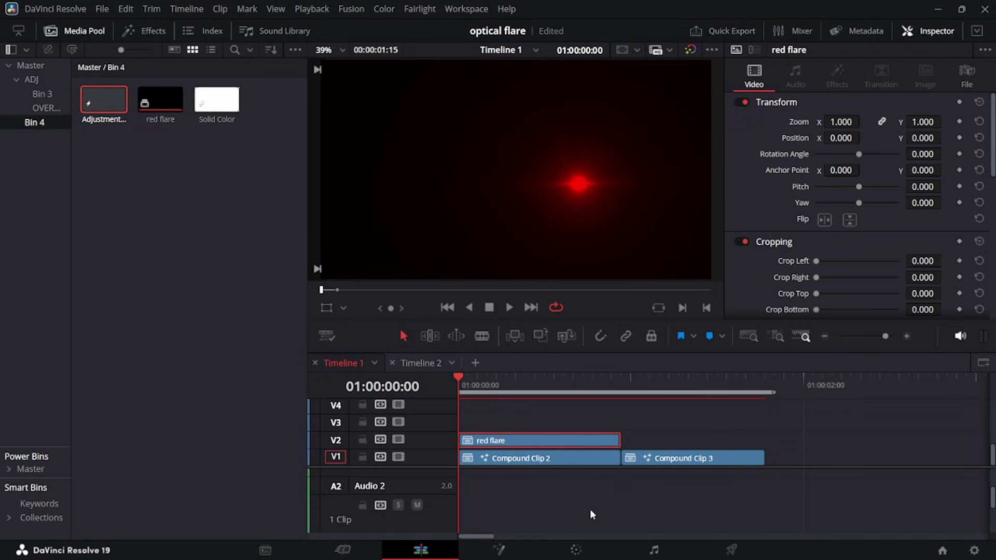
Replace the red flare clip on V2 with a new adjustment clip over Compound Clip 2 and open it in Fusion
key("Delete")
left_click_drag(109, 104, 619, 439)
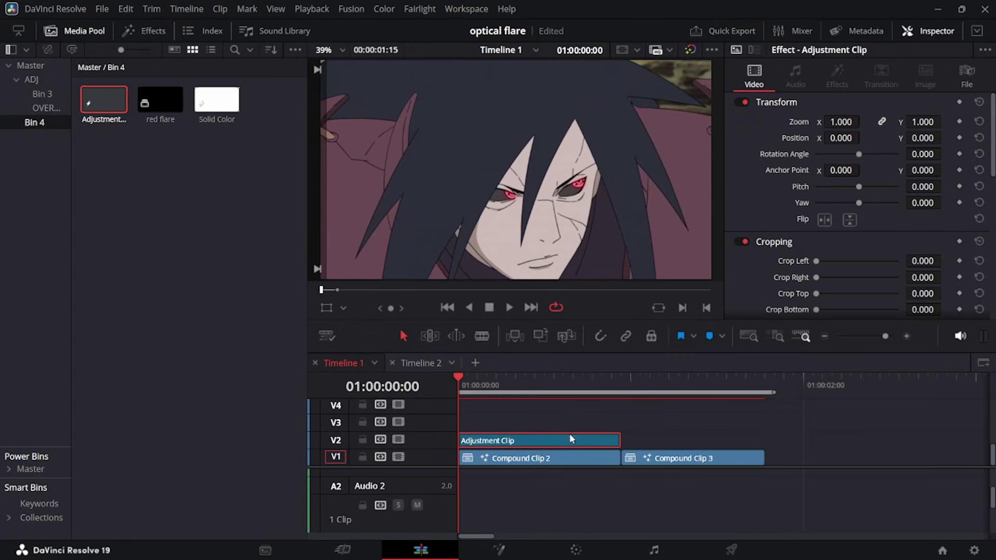
key("shift+5")
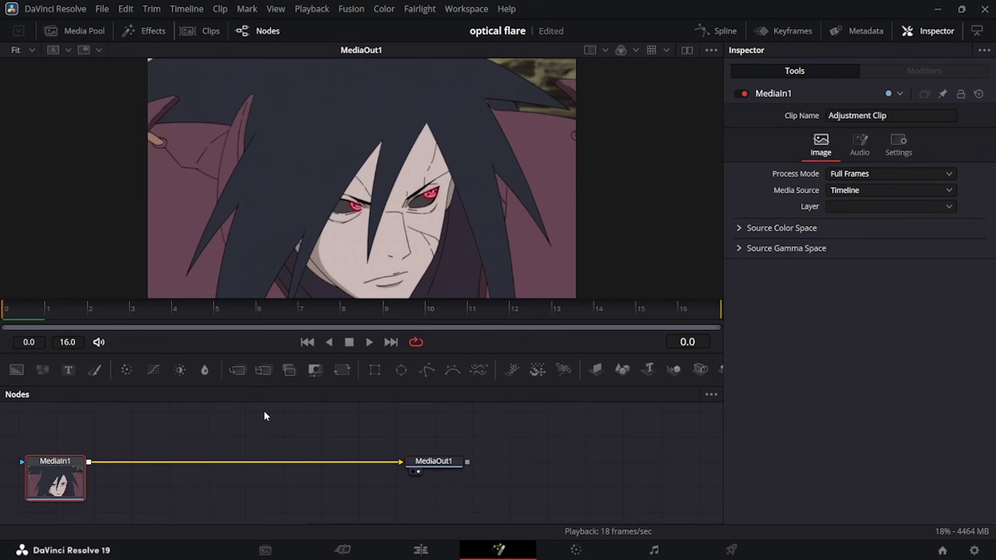
Bring the red flare clip from the media pool into the node graph
left_click(78, 31)
left_click_drag(205, 94, 322, 511)
left_click_drag(309, 468, 310, 418)
left_click_drag(312, 481, 245, 443)
Add a Tracker node directly after MediaIn1
left_click(103, 488)
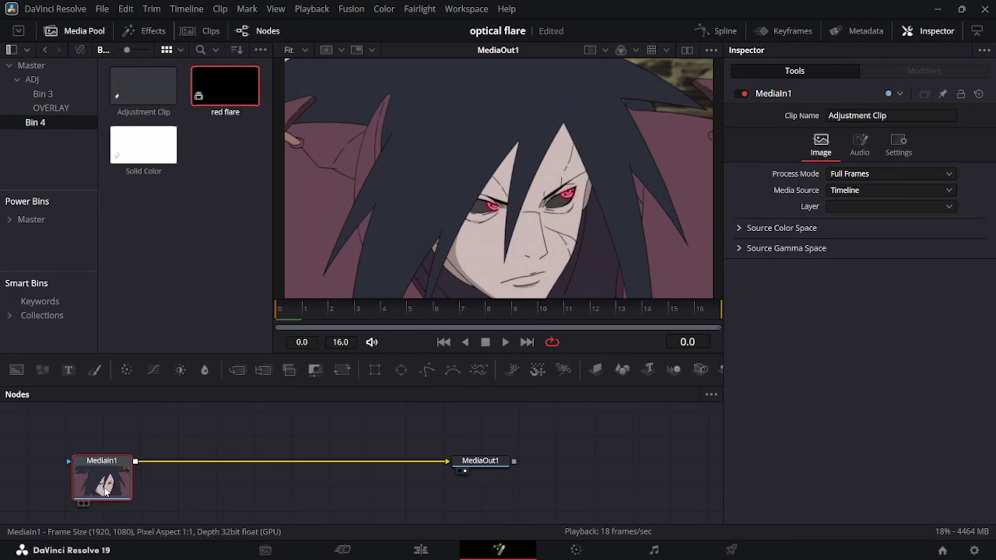
key("shift+space")
type("track")
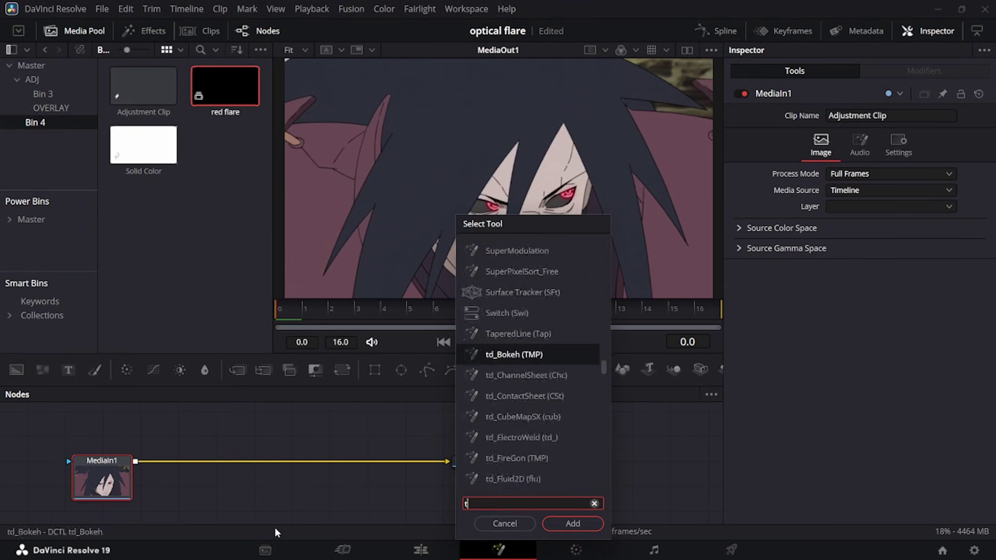
key("Return")
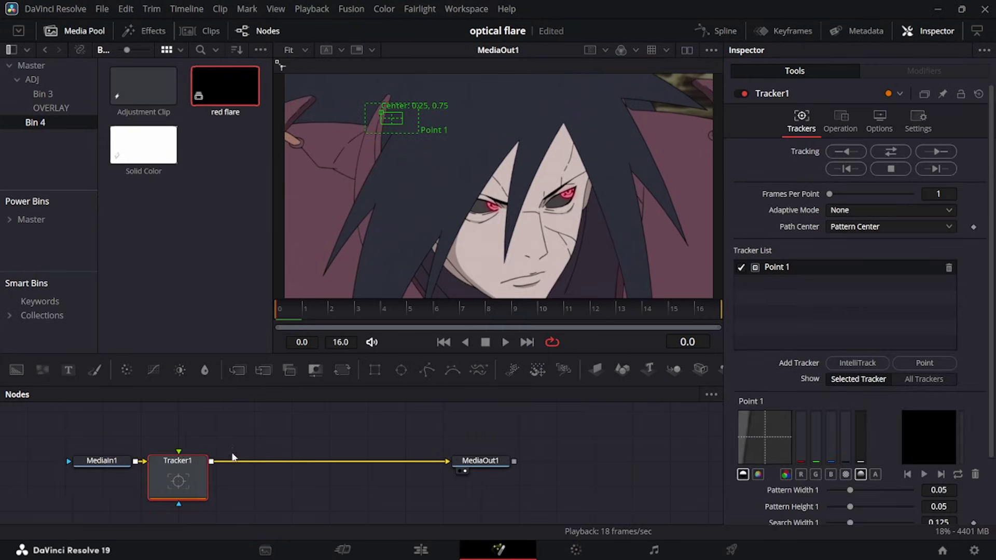
Position the tracker's Point 1 pattern over the glowing iris of the character's eye on the right half of the face
left_click_drag(384, 114, 561, 186)
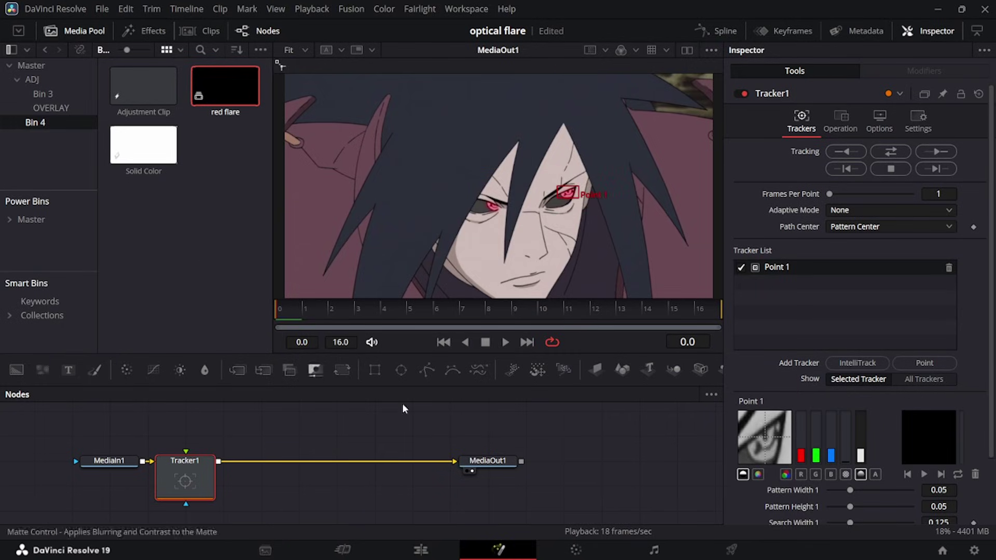
scroll(605, 228, "up", 2)
scroll(606, 229, "down", 2)
scroll(655, 176, "up", 2)
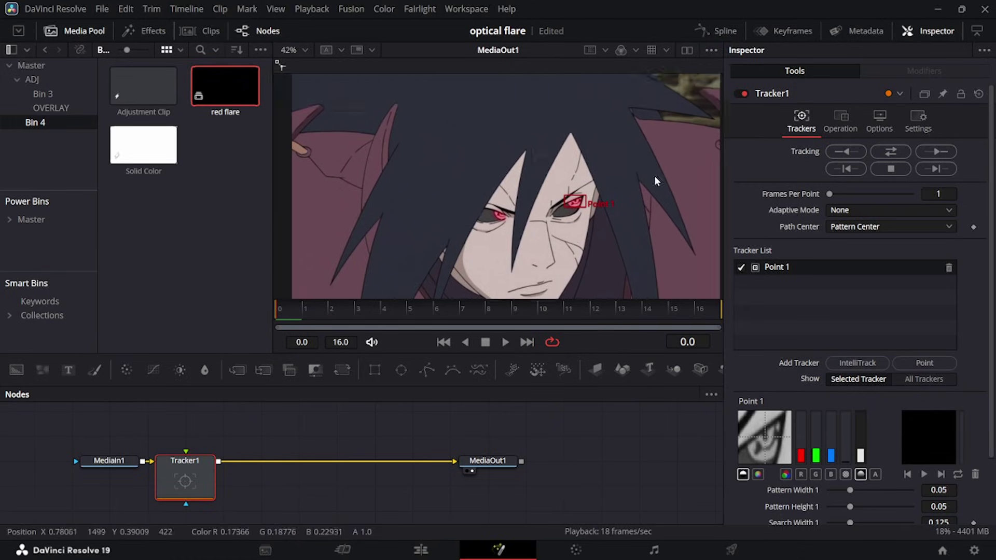
scroll(706, 253, "down", 2)
scroll(549, 263, "up", 2)
scroll(549, 263, "up", 8)
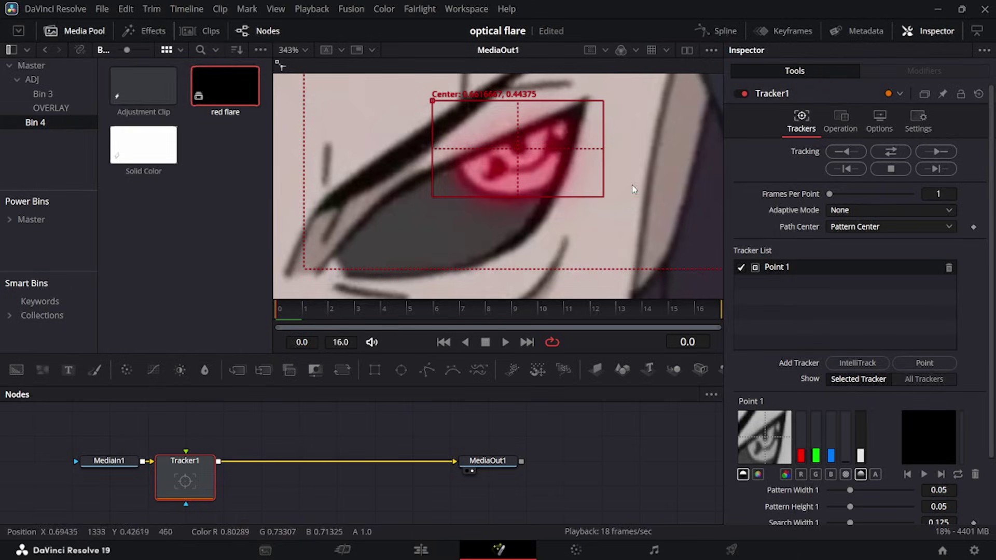
Track Point 1 forward from the first frame to the end of the clip and check its path over the eye
left_click(94, 33)
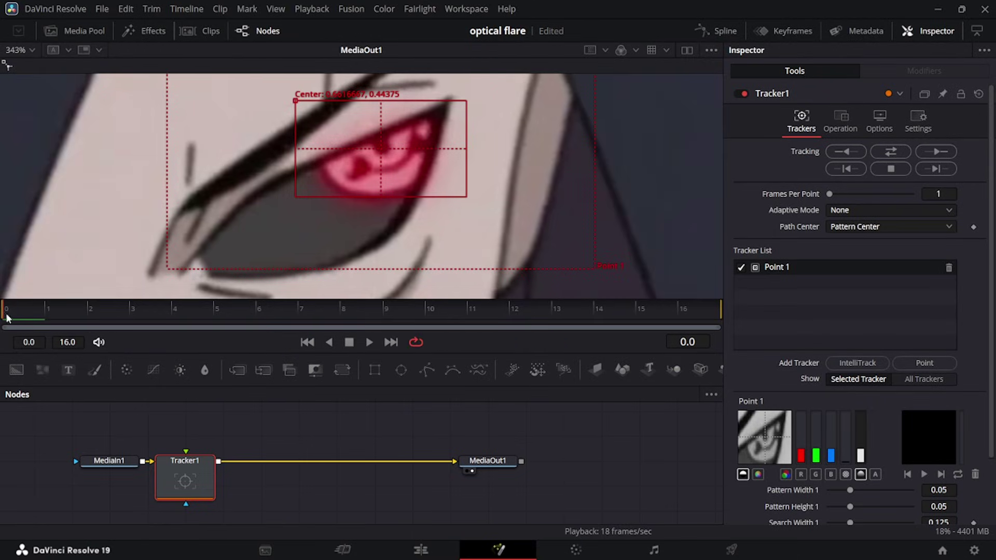
left_click(952, 153)
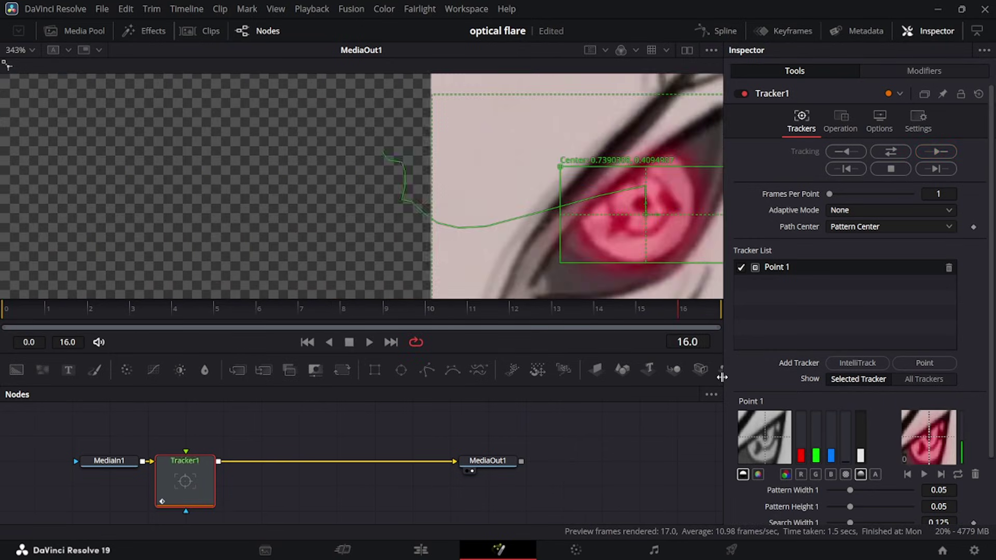
left_click_drag(435, 313, 45, 334)
scroll(470, 177, "down", 3)
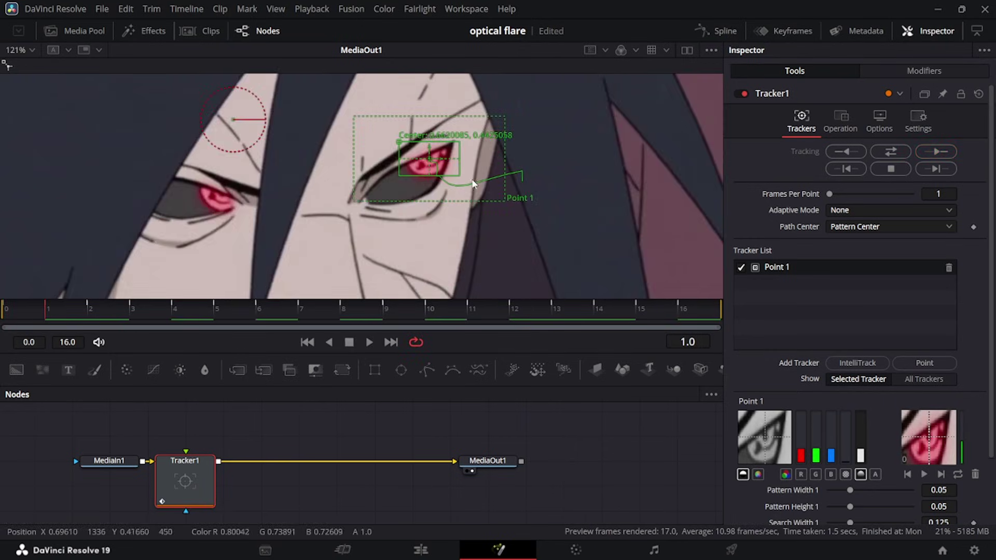
scroll(523, 207, "down", 1)
left_click_drag(197, 314, 3, 310)
Feed the red flare into the tracker's foreground and set the tracker to Match Move with the Screen apply mode
left_click_drag(267, 434, 284, 483)
left_click_drag(268, 415, 203, 499)
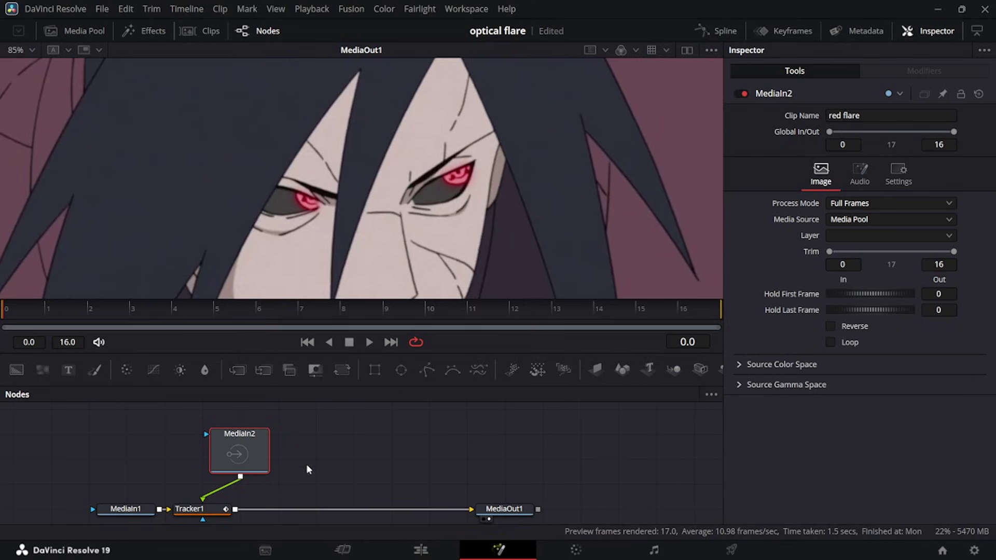
left_click(206, 511)
left_click(841, 120)
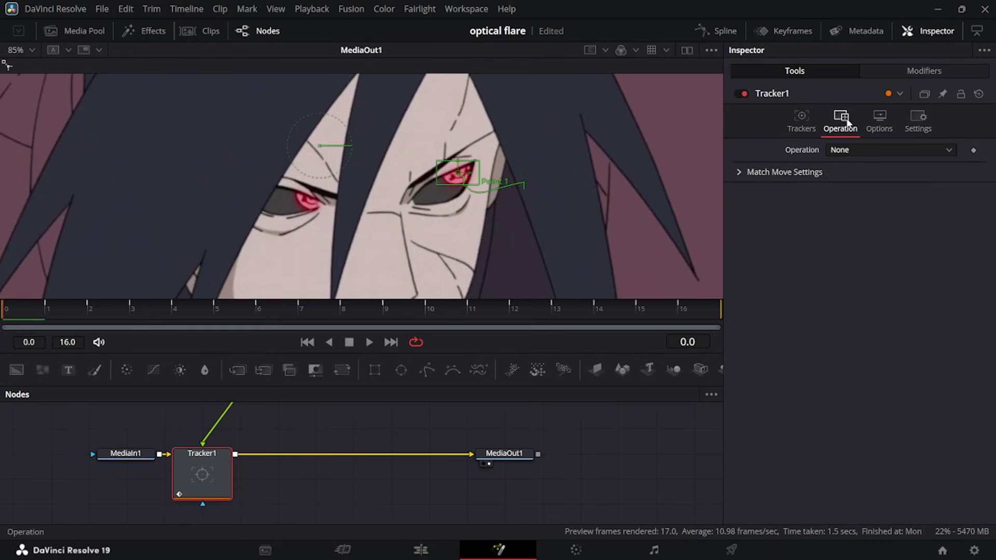
left_click(895, 152)
left_click(859, 179)
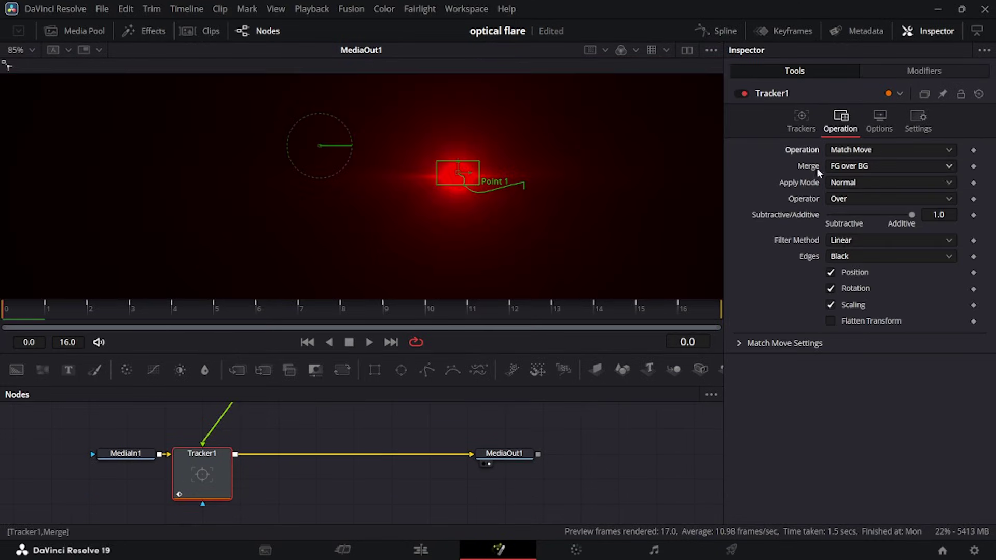
left_click(884, 182)
left_click(865, 210)
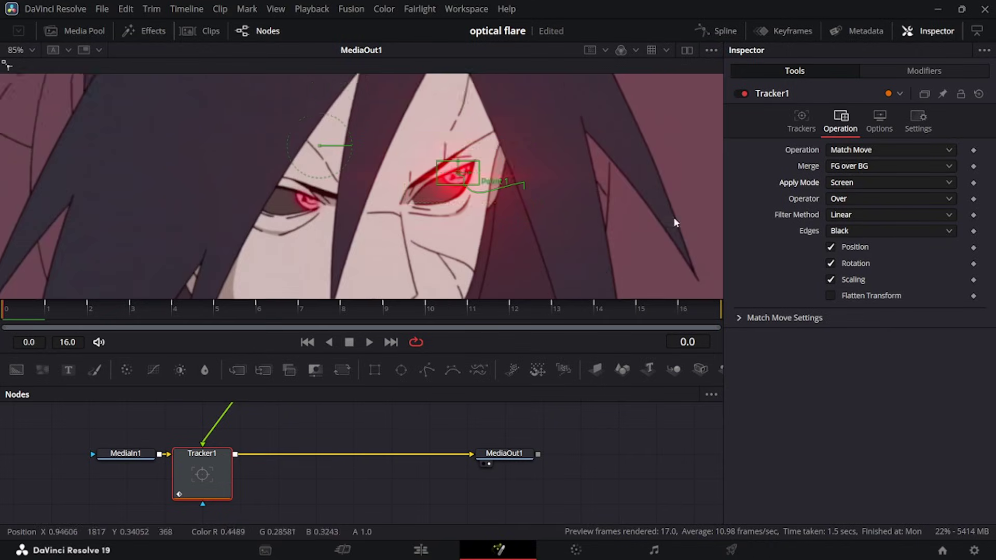
Play back the composite to check how the tracked flare follows the eye
left_click_drag(196, 306, 2, 318)
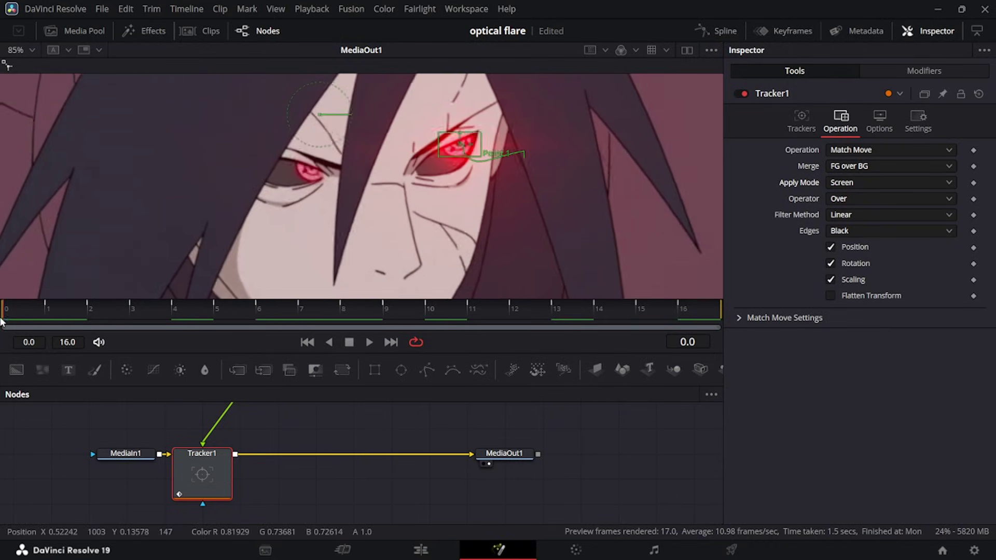
scroll(506, 189, "down", 1)
scroll(470, 211, "down", 1)
key("space")
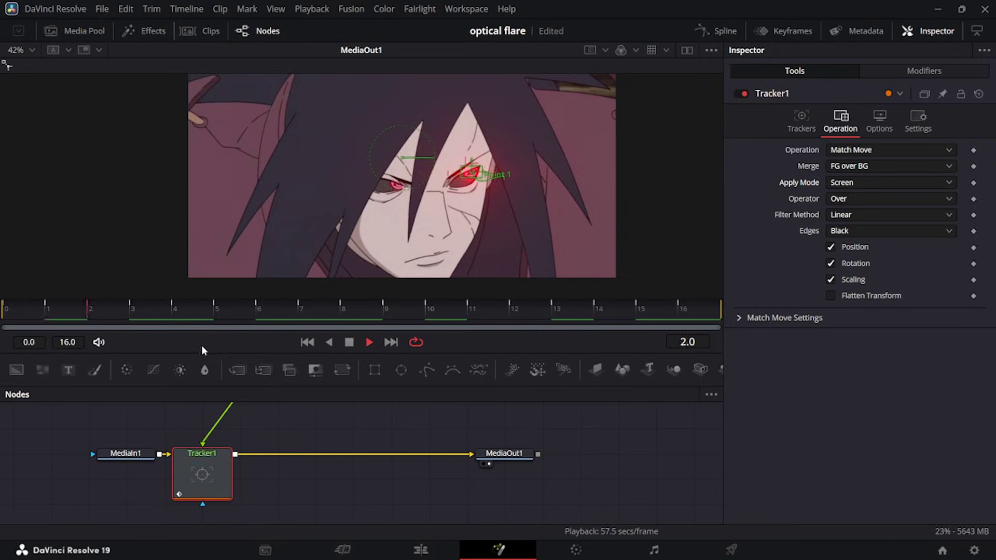
left_click(496, 458)
key("space")
Replace the Tracker node with a Merge node that puts the red flare over MediaIn1 in Screen apply mode
left_click_drag(300, 449, 297, 493)
left_click_drag(260, 419, 220, 444)
left_click(211, 444)
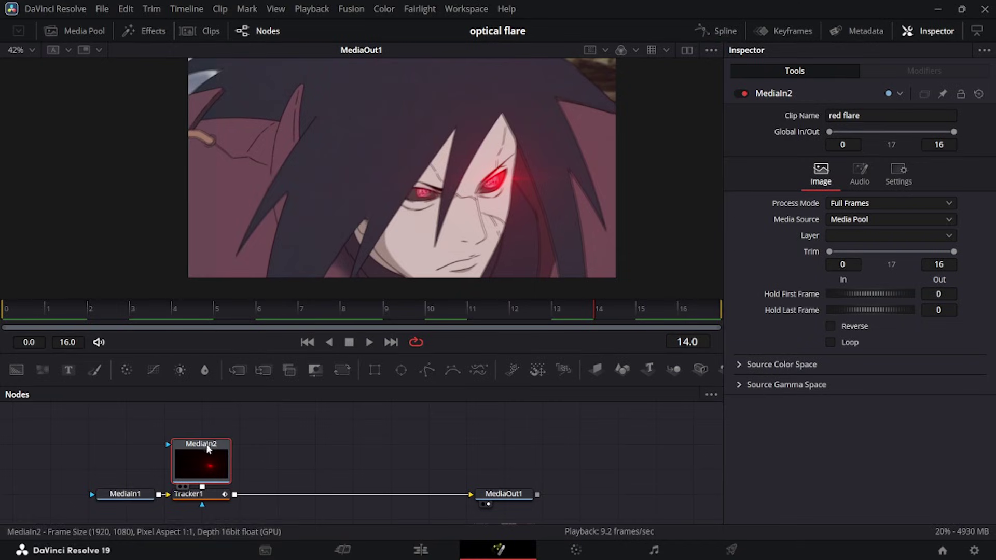
left_click(220, 418)
left_click(213, 494)
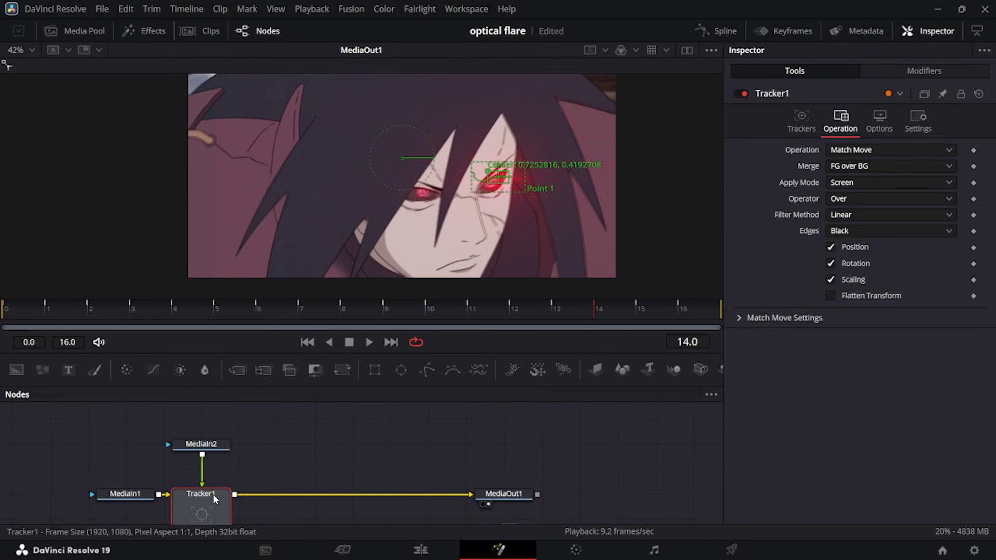
key("Delete")
left_click_drag(233, 416, 159, 470)
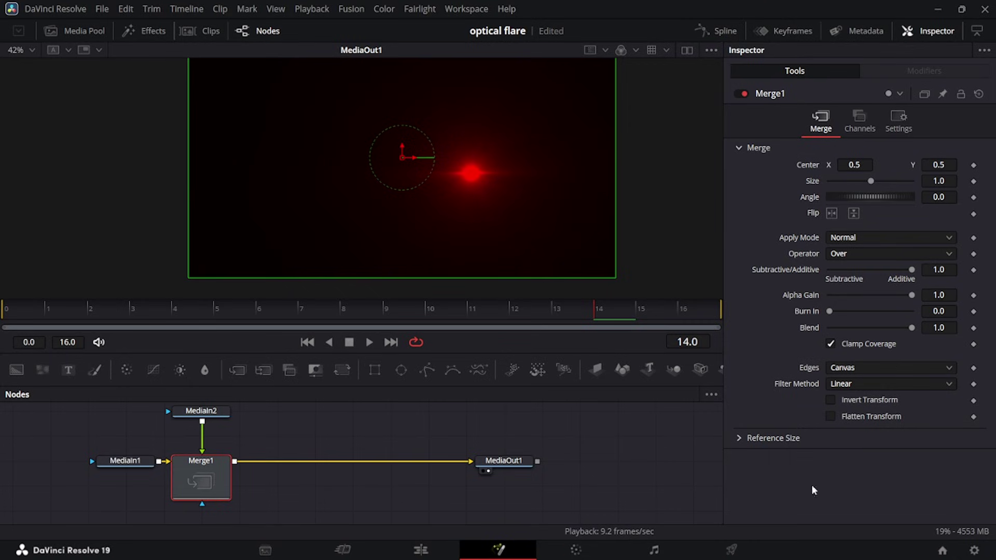
left_click(870, 240)
left_click(857, 270)
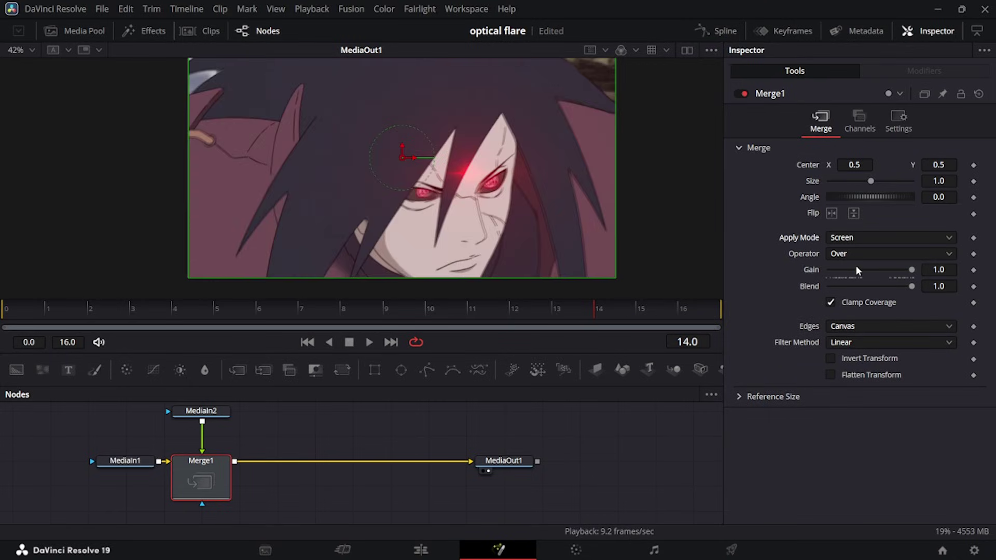
Scale the flare in Merge1 to about 0.5 and position it over the tracked eye on frame 0
left_click_drag(618, 277, 508, 217)
scroll(435, 186, "up", 4)
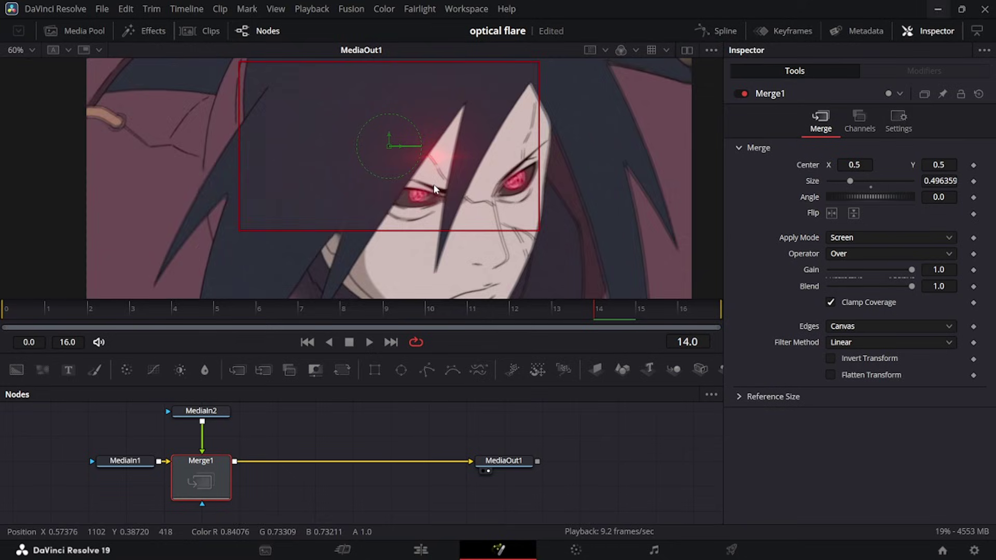
left_click_drag(346, 107, 564, 172)
left_click_drag(584, 317, 90, 296)
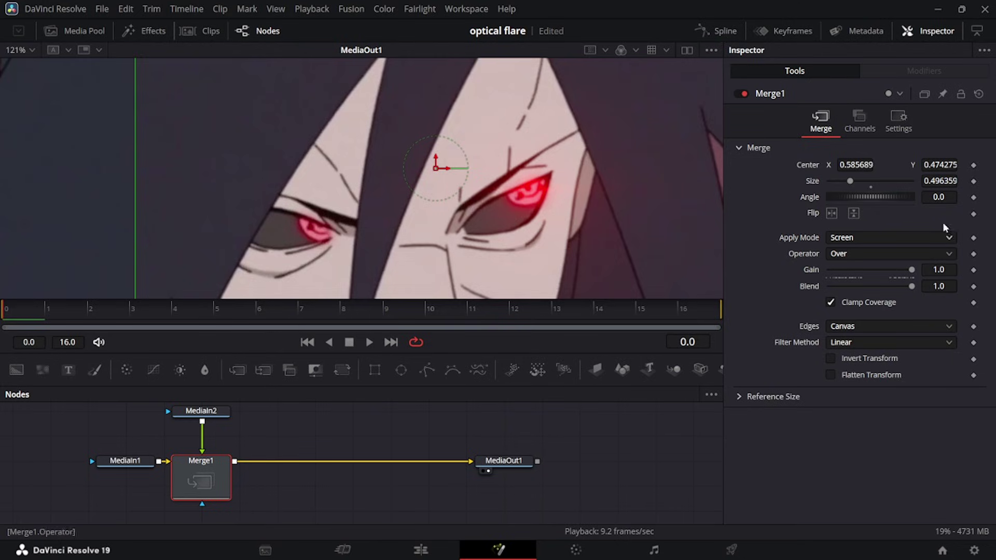
Keyframe Merge1's Center on frame 0 and adjust the flare's position over the eye on frames 1 and 2
left_click(973, 166)
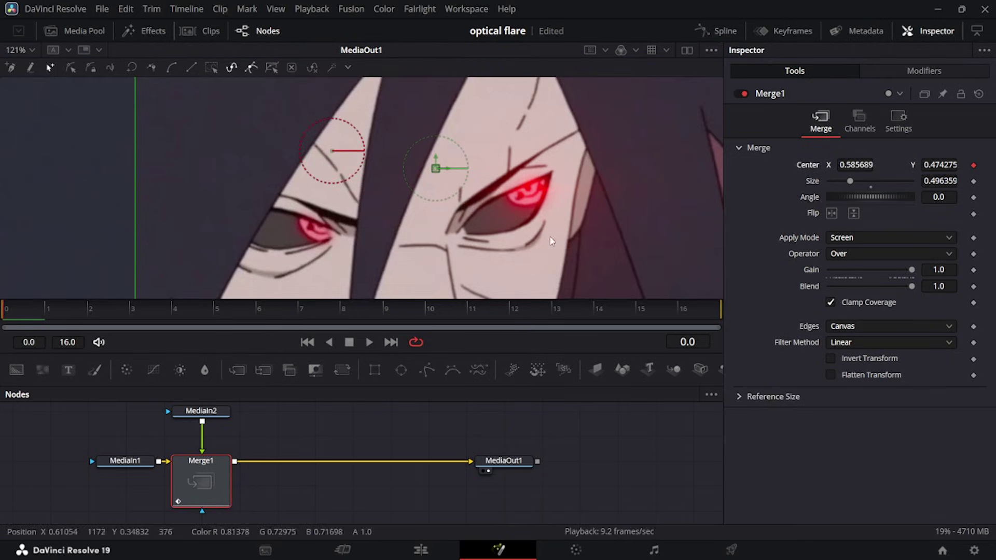
left_click(60, 313)
scroll(520, 228, "up", 2)
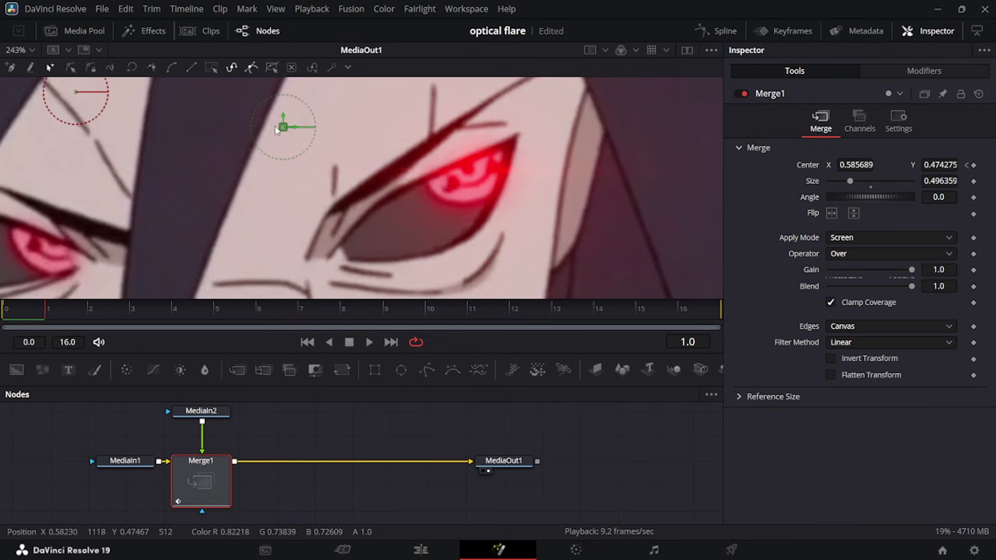
left_click(94, 314)
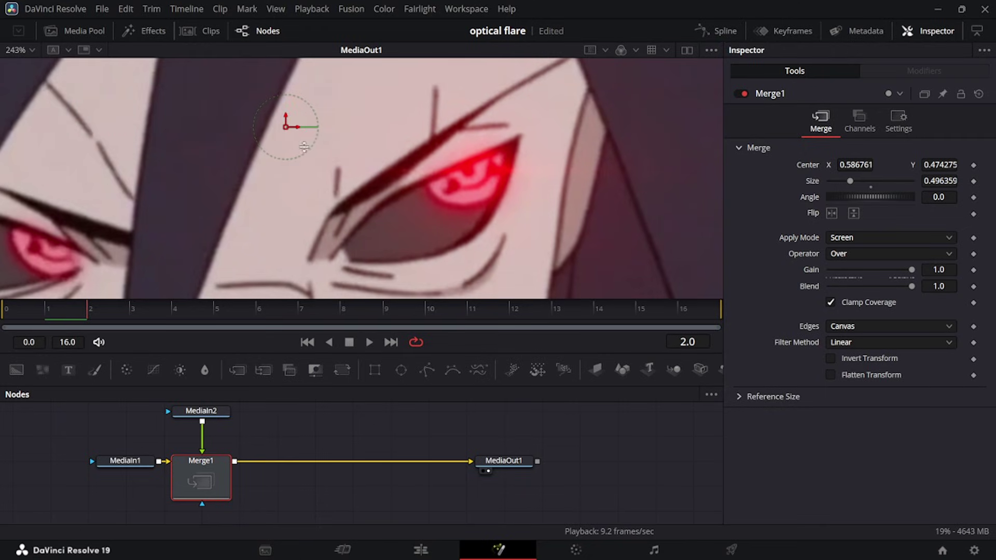
left_click_drag(284, 133, 288, 136)
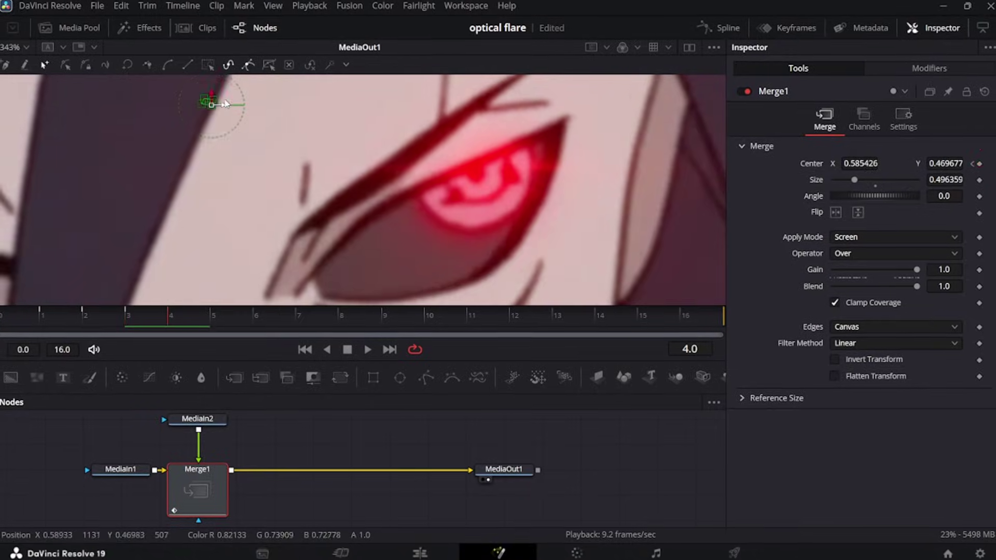
Continue keyframing the flare's position over the eye frame by frame from frame 5 to frame 16
left_click(210, 315)
left_click_drag(211, 105, 150, 188)
left_click(253, 314)
left_click(296, 315)
left_click(338, 315)
mouse_move(169, 132)
left_mouse_down()
mouse_move(145, 138)
mouse_move(163, 147)
mouse_move(301, 133)
mouse_move(274, 126)
mouse_move(311, 115)
left_mouse_up()
key("Right")
key("Right")
Play back the whole composite to check that the keyframed flare stays on the eye
scroll(573, 165, "down", 8)
left_click(515, 485)
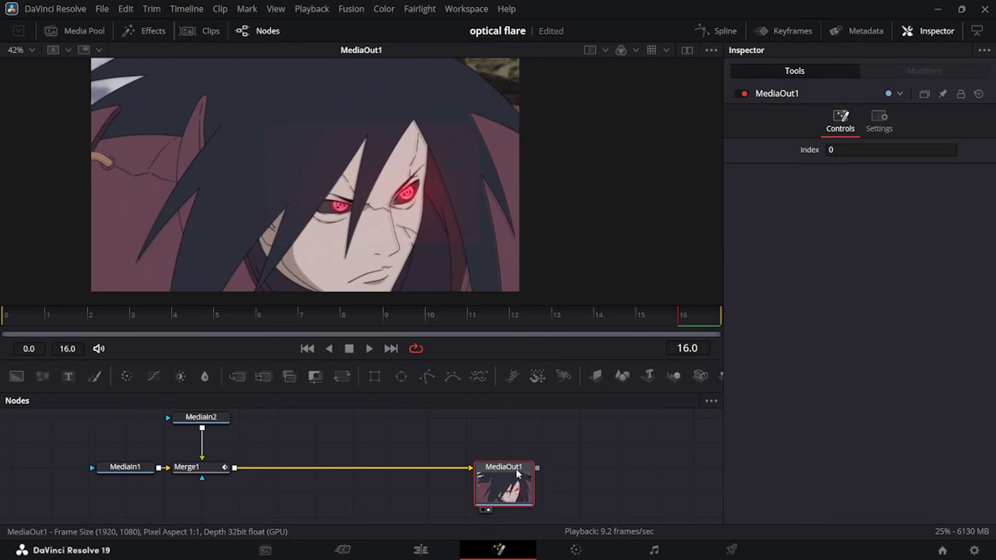
key("space")
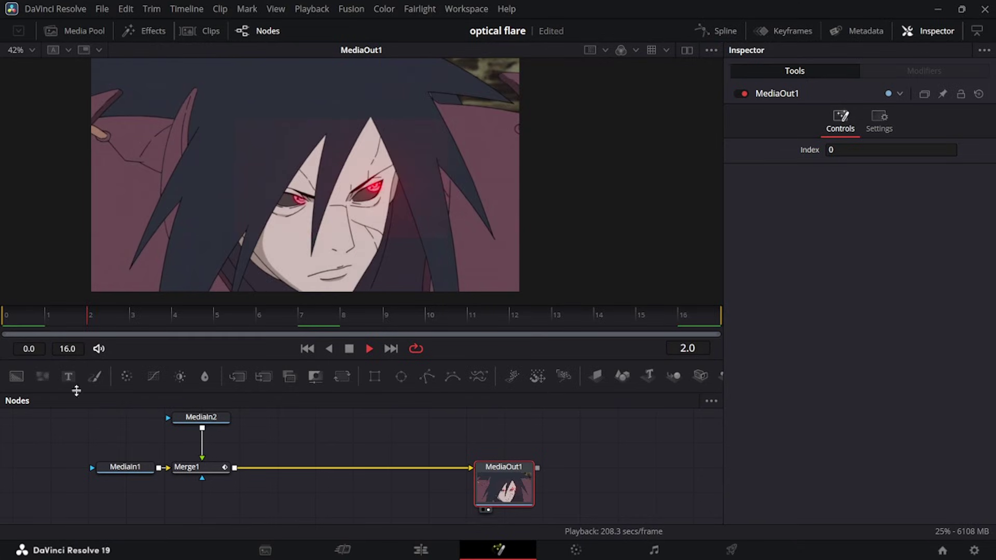
scroll(440, 229, "up", 3)
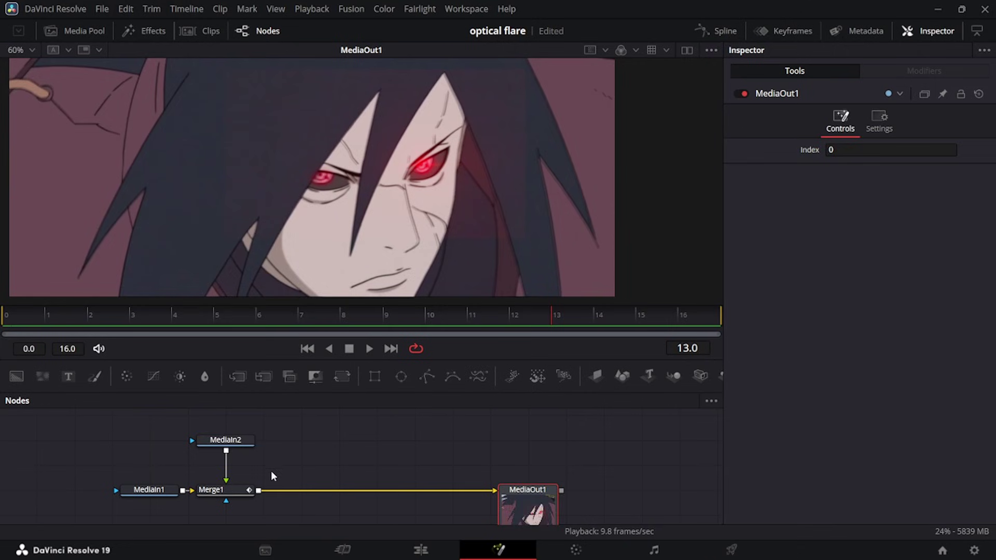
Mask the red flare input with an ellipse centred on the flare and set its Soft Edge to 0.2
left_click(239, 447)
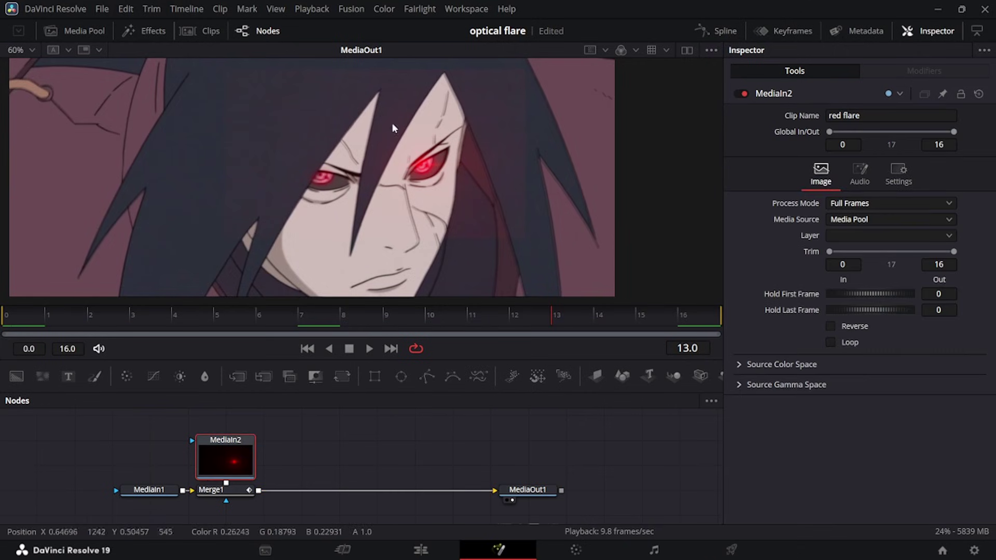
left_click_drag(295, 453, 315, 500)
scroll(315, 500, "down", 1)
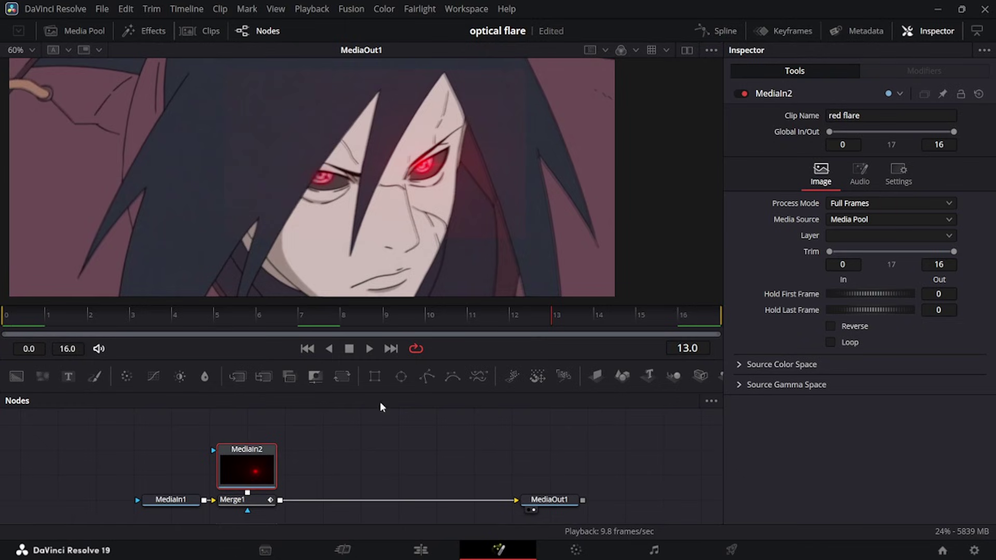
left_click(402, 376)
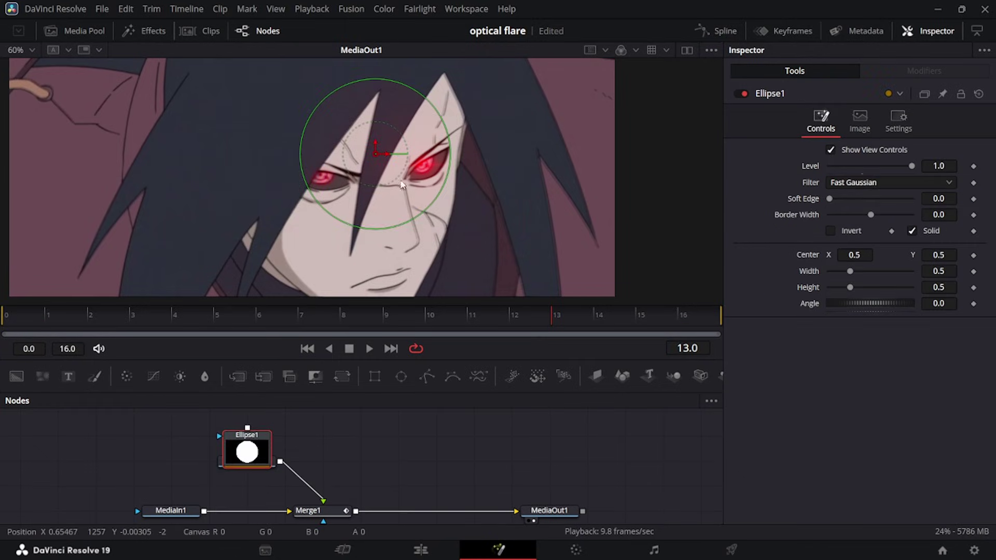
left_click_drag(381, 154, 426, 165)
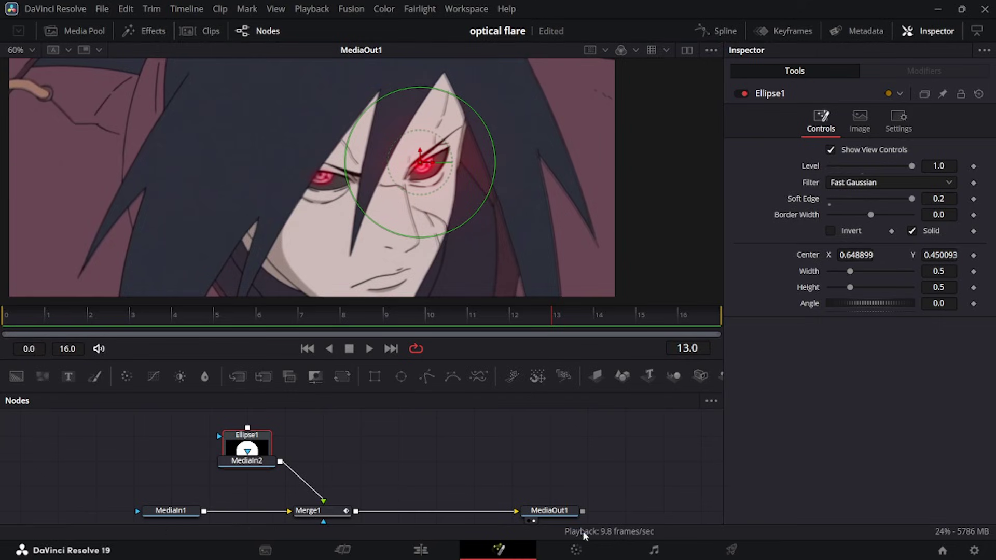
Scrub through the final output to review the soft-masked flare
left_click(551, 511)
left_click_drag(470, 313, 427, 315)
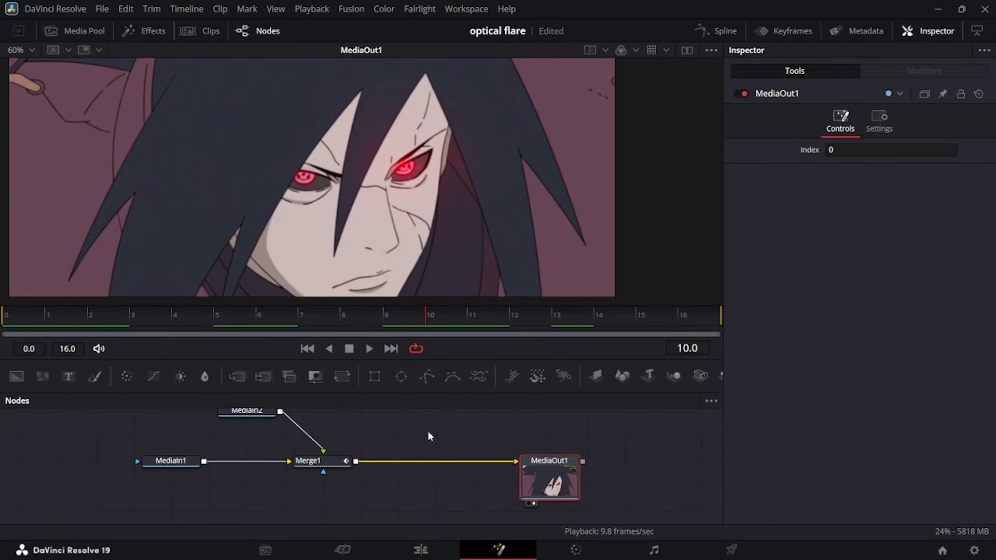
left_click_drag(393, 470, 386, 478)
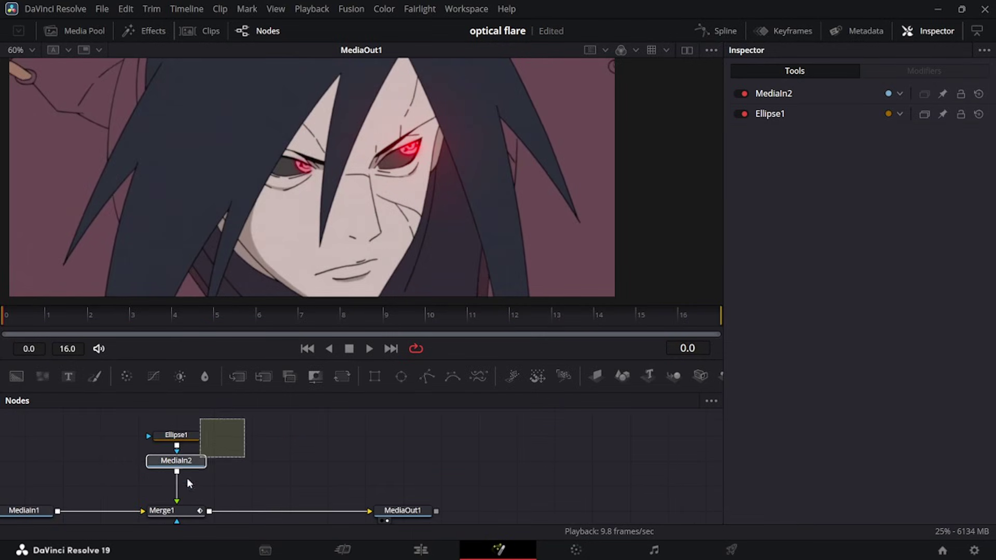
Duplicate the masked red flare input with its ellipse and merge the copy over Merge1's output
left_click_drag(188, 483, 222, 482)
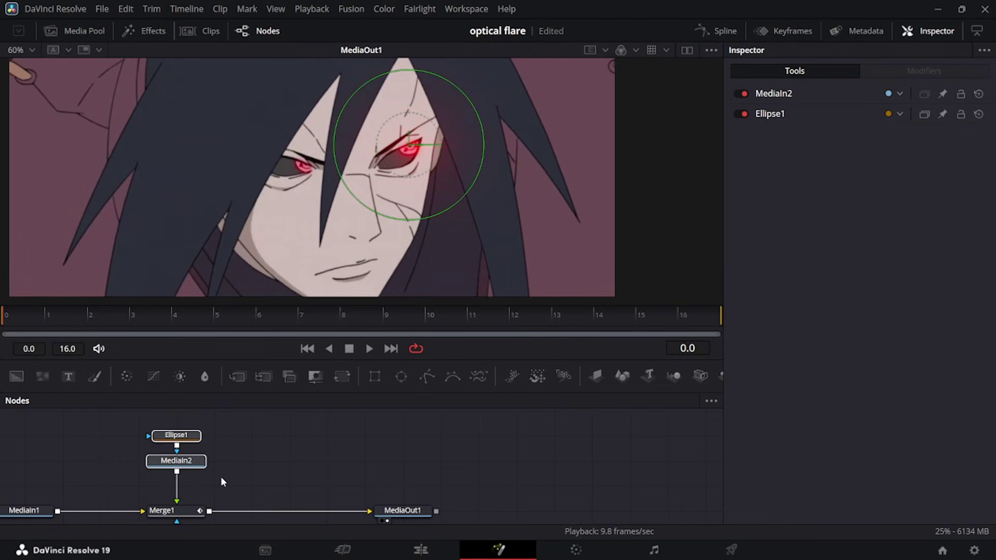
left_click(272, 453)
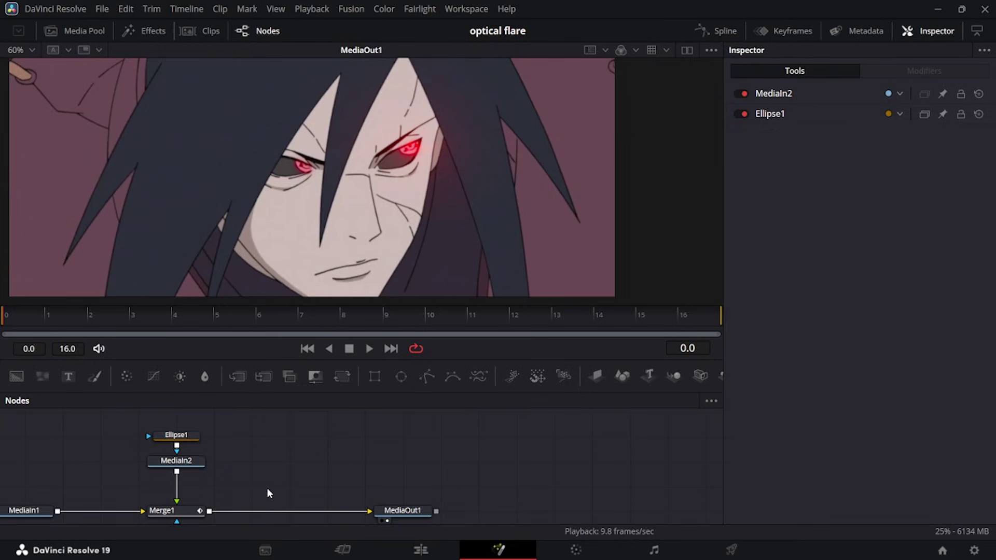
key("ctrl+v")
left_click_drag(341, 455, 207, 513)
scroll(352, 461, "up", 1)
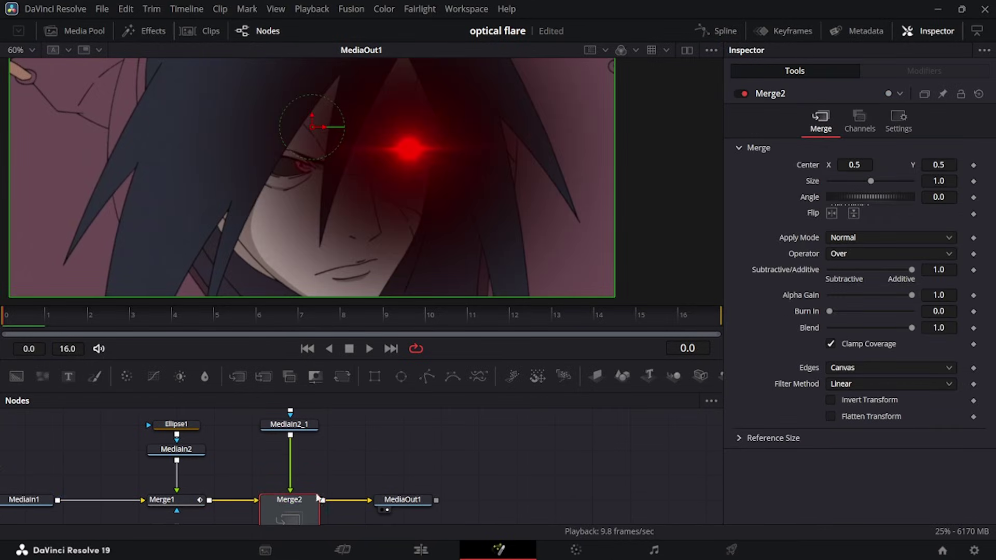
Set Merge2's Apply Mode to Screen and give it the same Size as Merge1, 0.496359
left_click(879, 236)
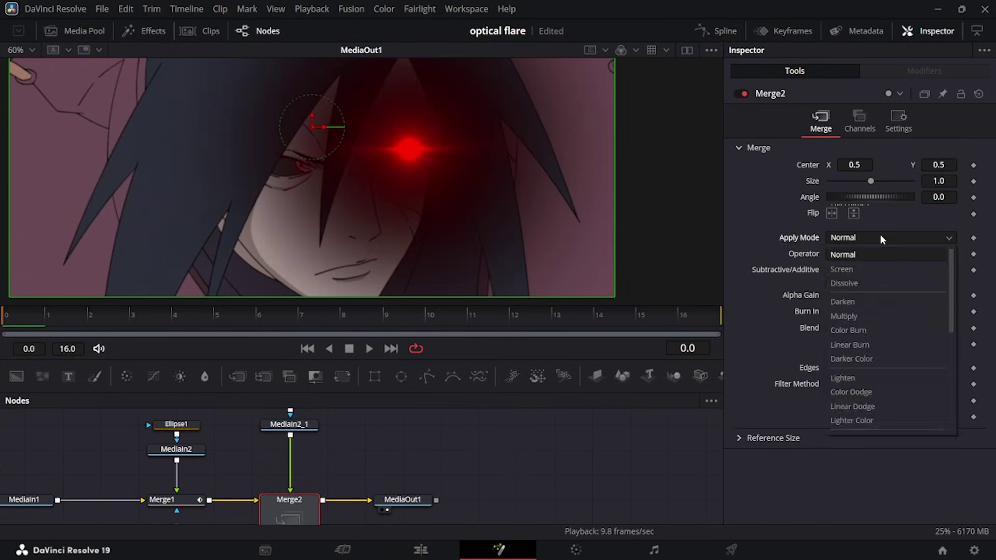
left_click(859, 270)
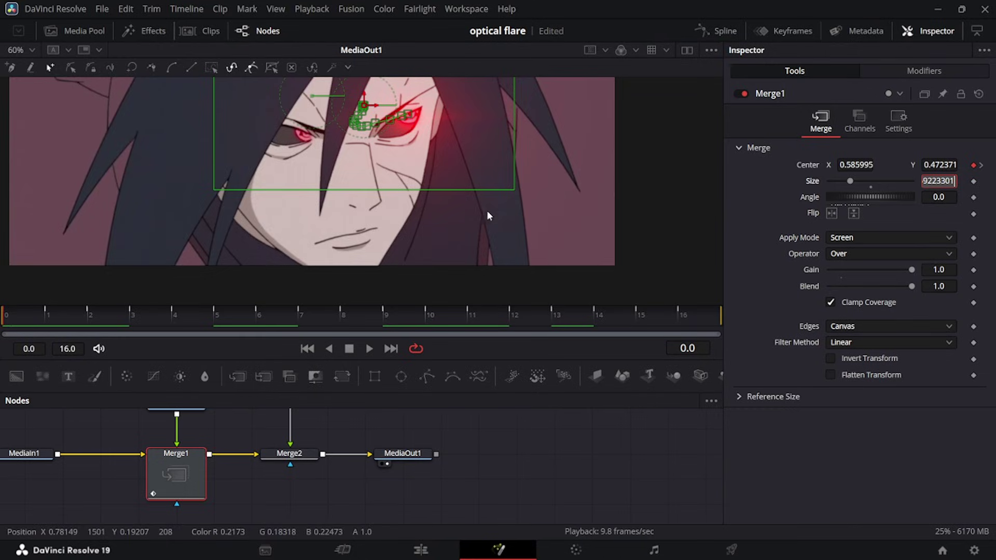
left_click(300, 463)
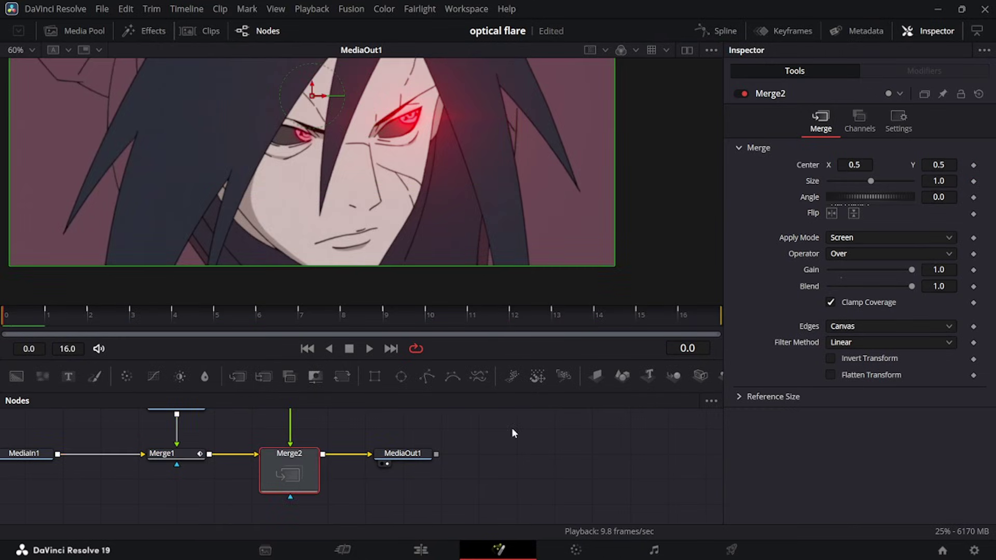
key("ctrl+v")
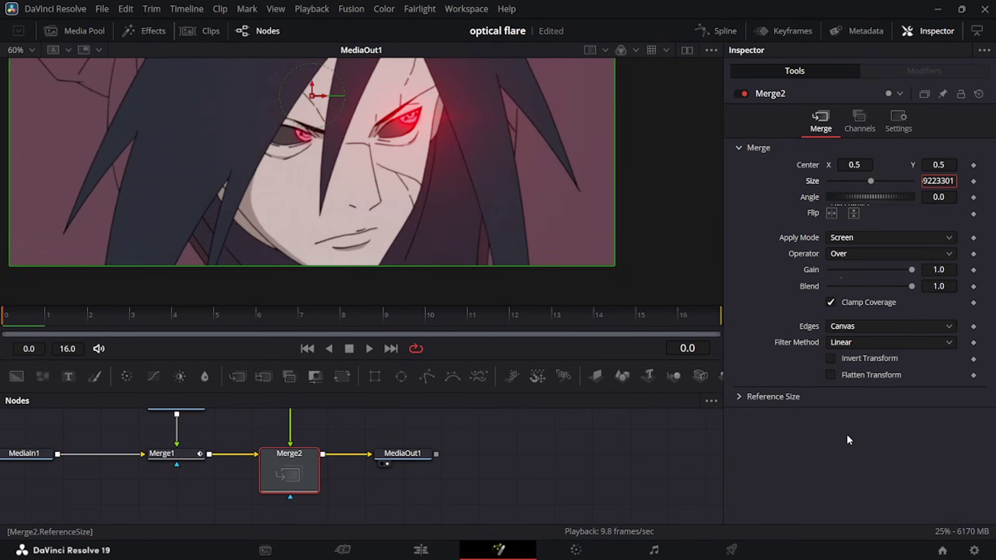
key("Return")
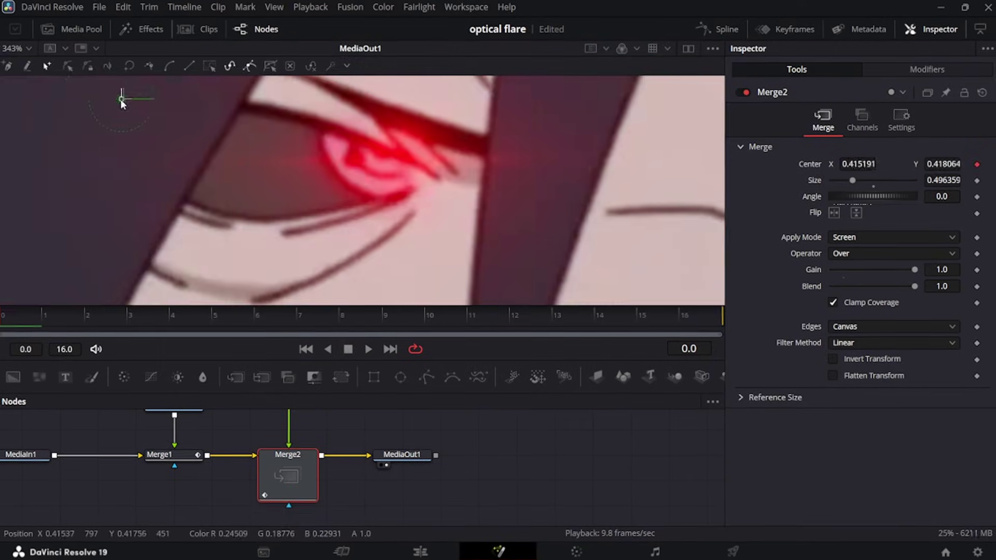
Keyframe Merge2's Center frame by frame from frame 0 to frame 16 so the second flare follows the other eye
key("Right")
left_click_drag(124, 102, 99, 103)
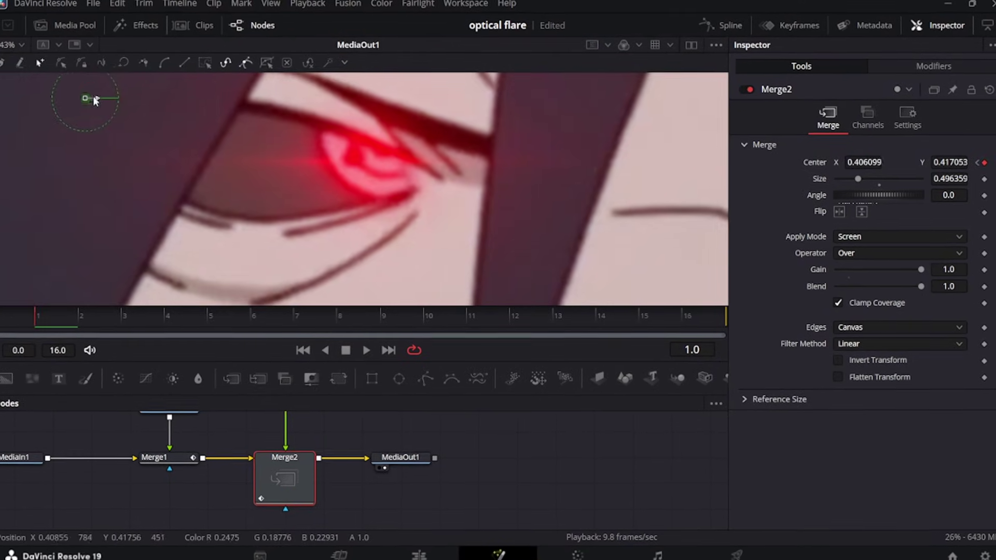
left_click(87, 316)
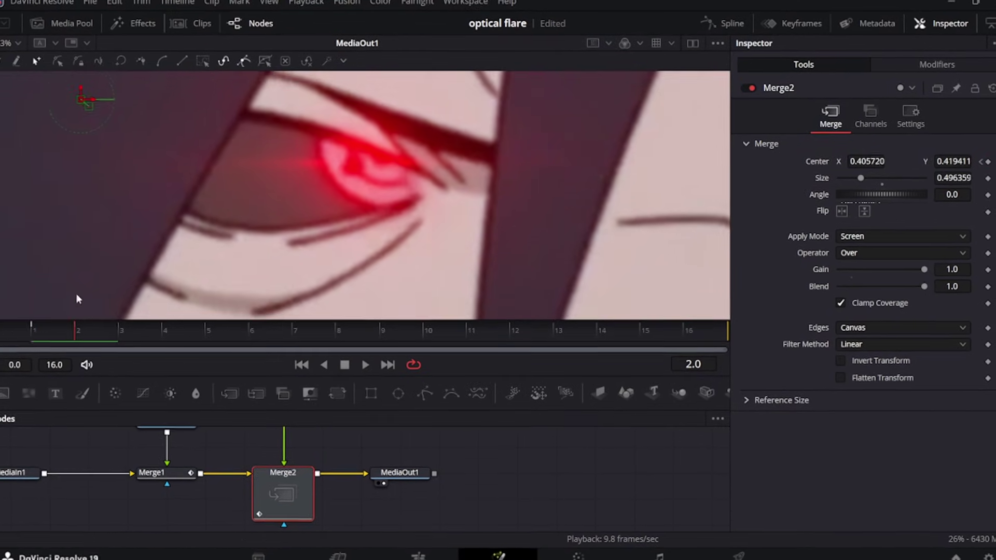
left_click(118, 330)
left_click_drag(80, 99, 386, 153)
left_click(205, 331)
left_click(294, 335)
left_click(368, 335)
left_click(466, 336)
left_click(554, 335)
left_click(644, 335)
left_click(684, 336)
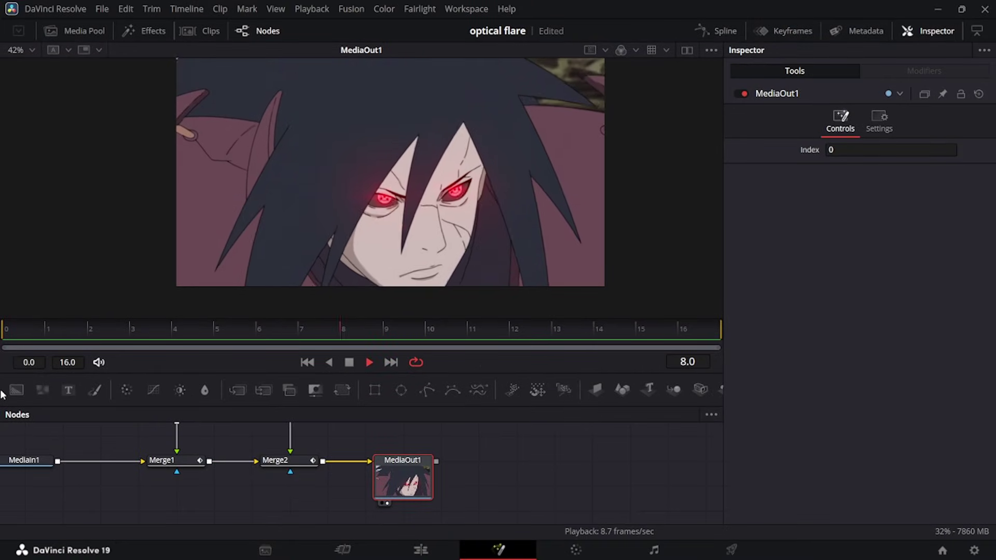
Play back the composite to check the flares on both eyes
scroll(479, 265, "up", 2)
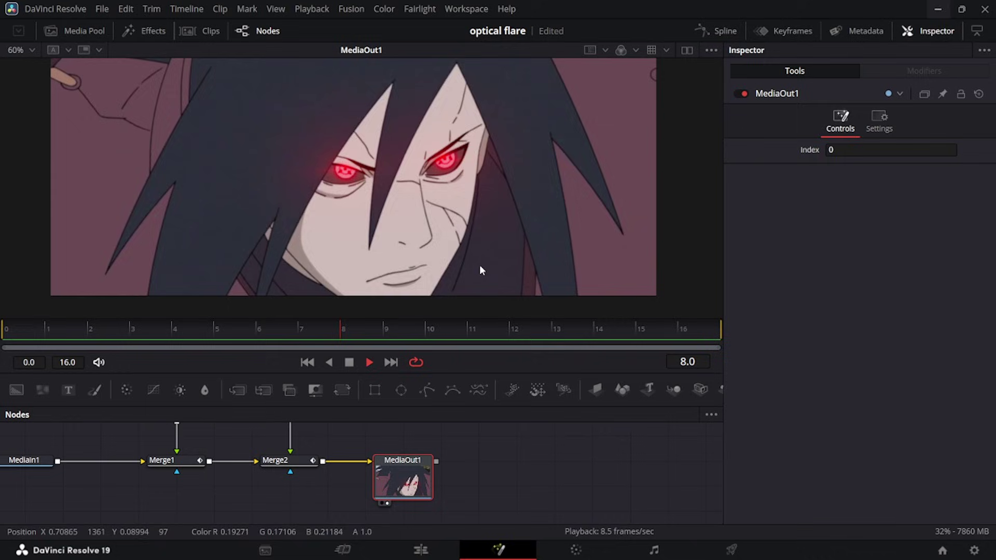
key("space")
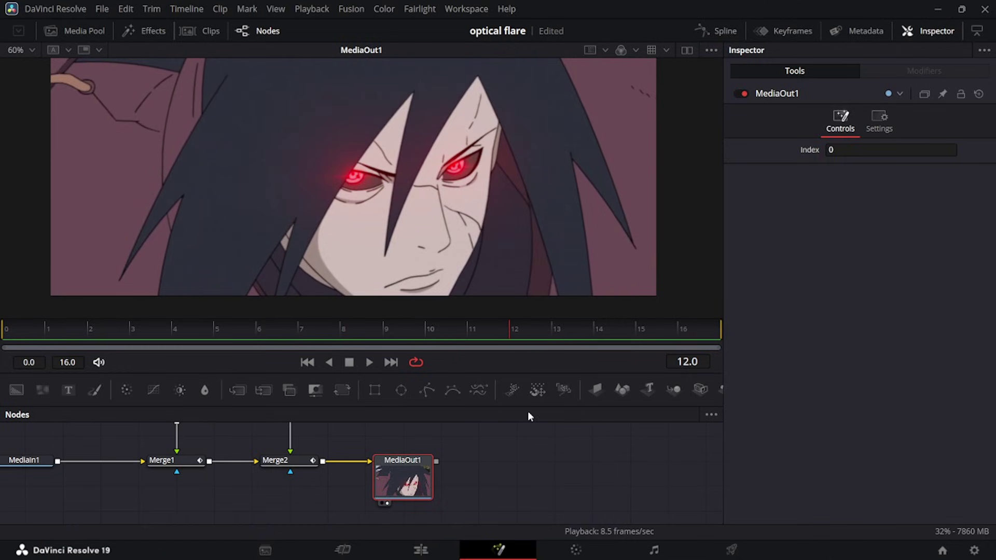
Insert a Brightness/Contrast node between the second flare and Merge2 and raise its Gain to 1.277
left_click_drag(465, 375, 465, 312)
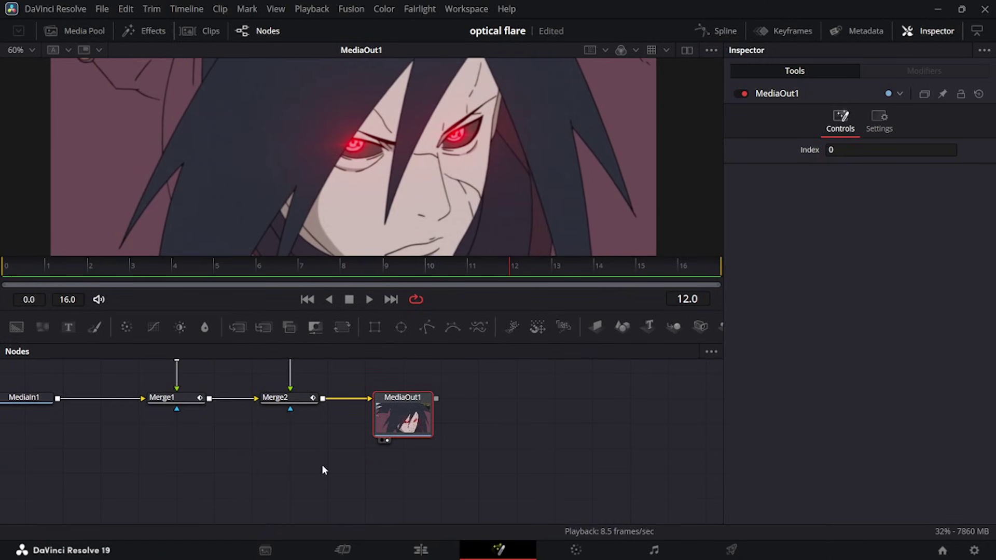
left_click_drag(322, 466, 422, 530)
left_click_drag(179, 328, 393, 423)
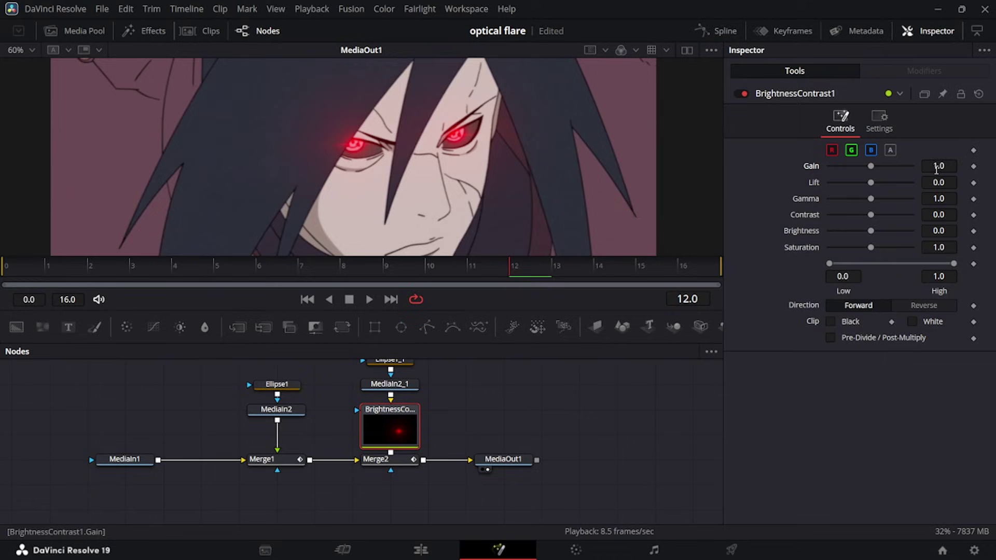
left_click_drag(871, 166, 920, 173)
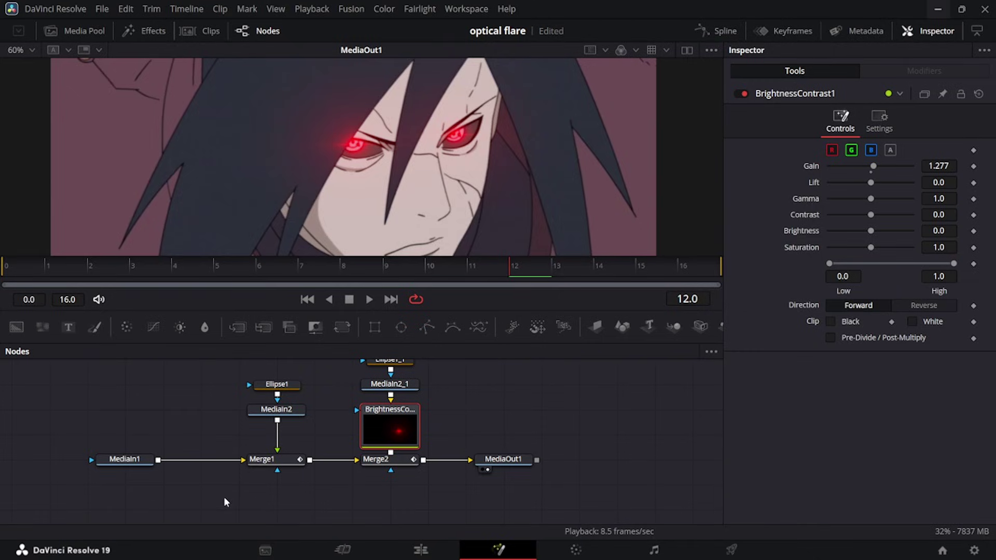
Insert a copy of the Brightness/Contrast node between the first flare, MediaIn2, and Merge1
key("ctrl+v")
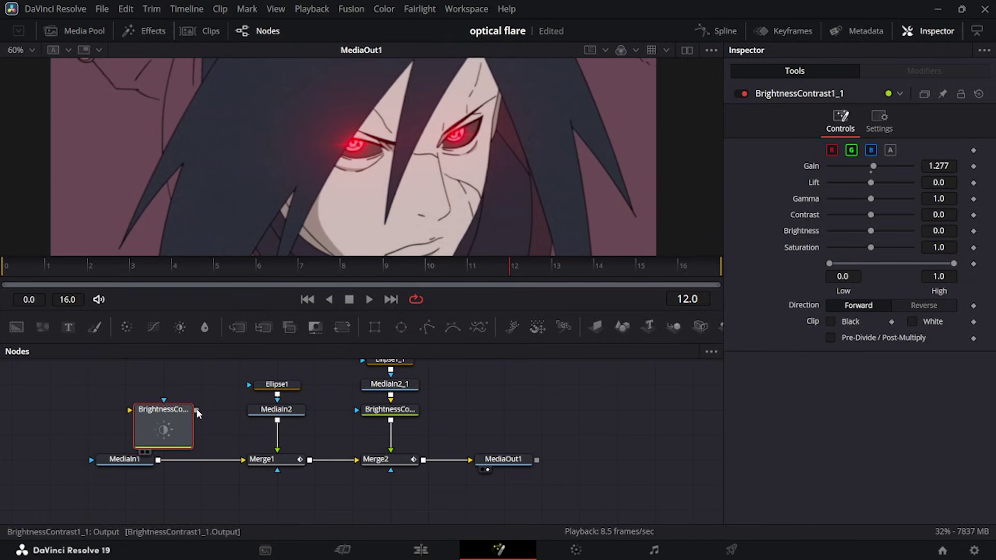
mouse_move(286, 369)
left_mouse_down()
mouse_move(287, 418)
mouse_move(285, 385)
left_mouse_up()
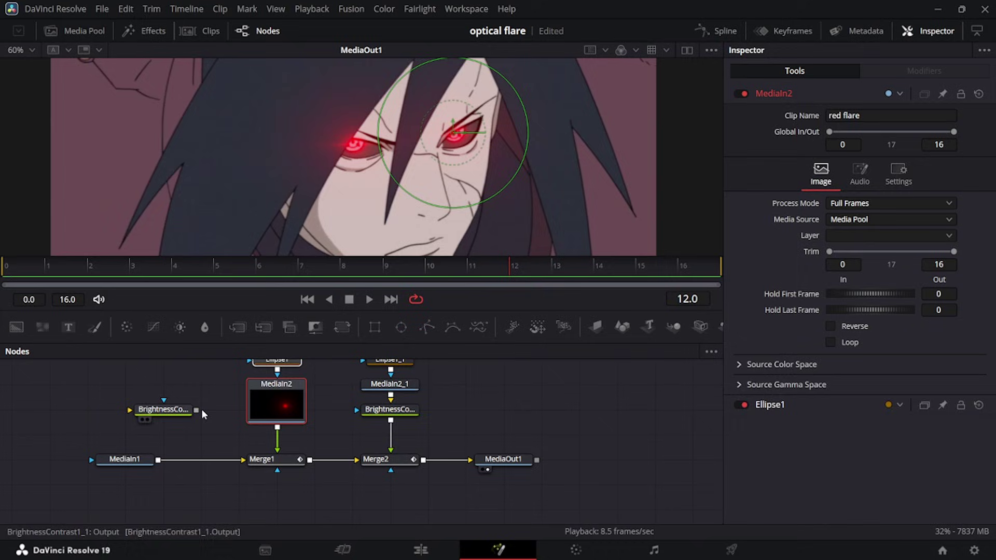
left_click(166, 414)
left_click_drag(166, 413, 280, 417)
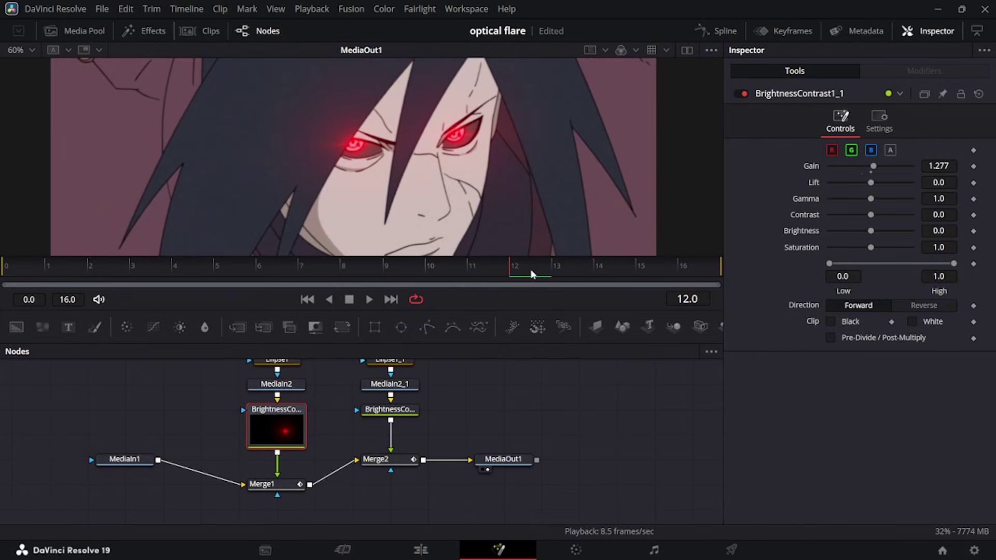
Play the whole composite from frame 0 to review the brightened flares
left_click_drag(533, 271, 3, 265)
scroll(475, 178, "down", 2)
scroll(475, 178, "up", 1)
key("space")
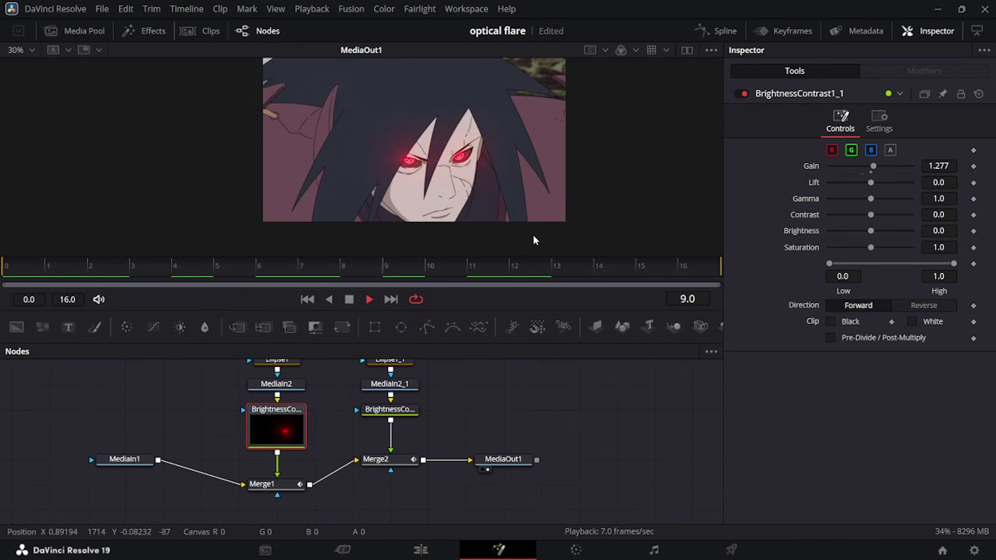
key("space")
Copy the second flare's ellipse, media input, Brightness/Contrast and merge nodes
left_click_drag(450, 401, 392, 472)
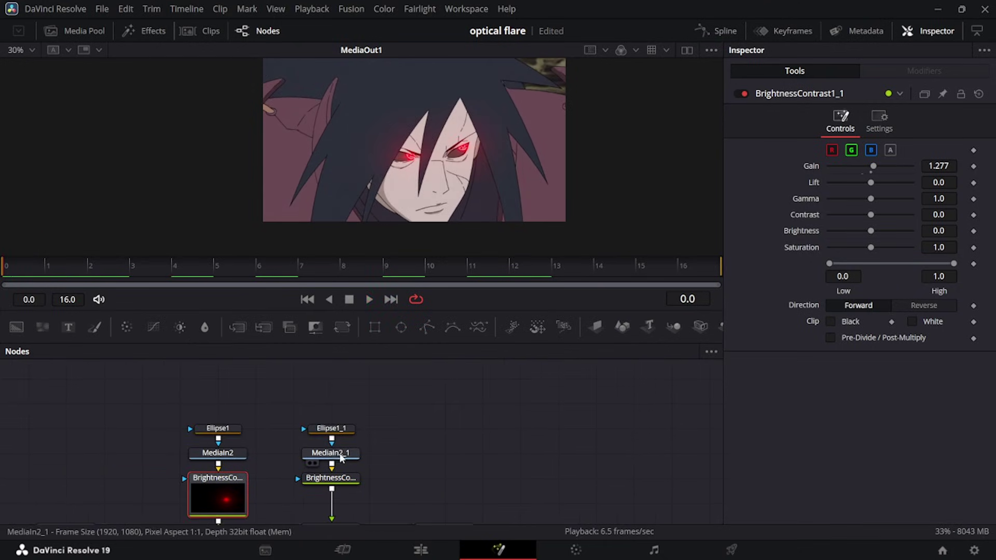
left_click_drag(360, 400, 363, 525)
Place an adjustment clip on V2 above Compound Clip 3 in the edit timeline and open it in Fusion
left_click(420, 549)
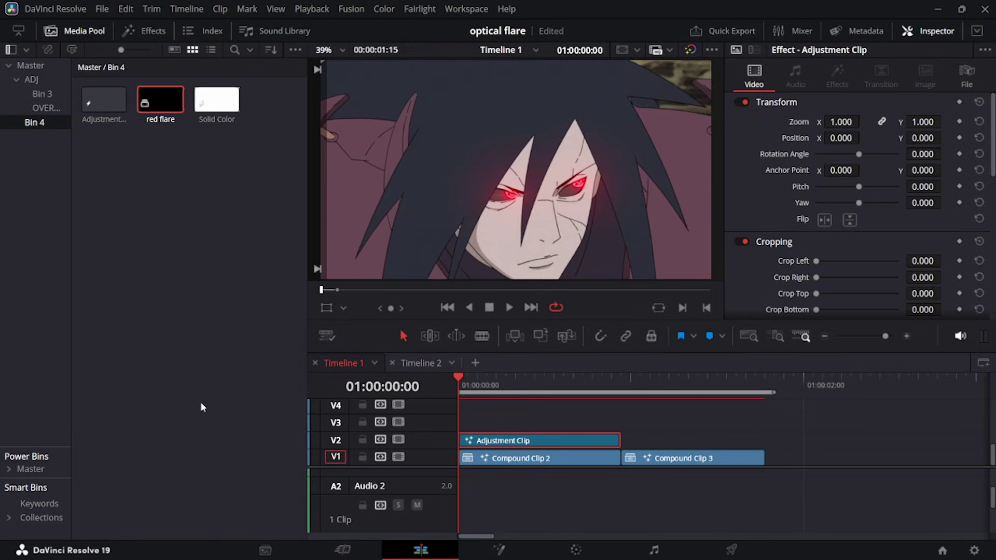
left_click_drag(116, 101, 763, 443)
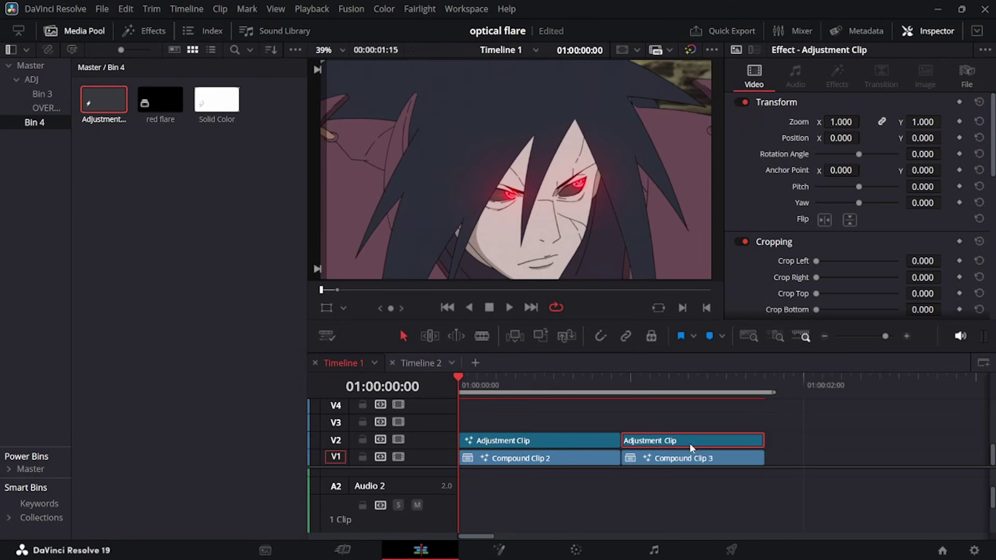
key("shift+5")
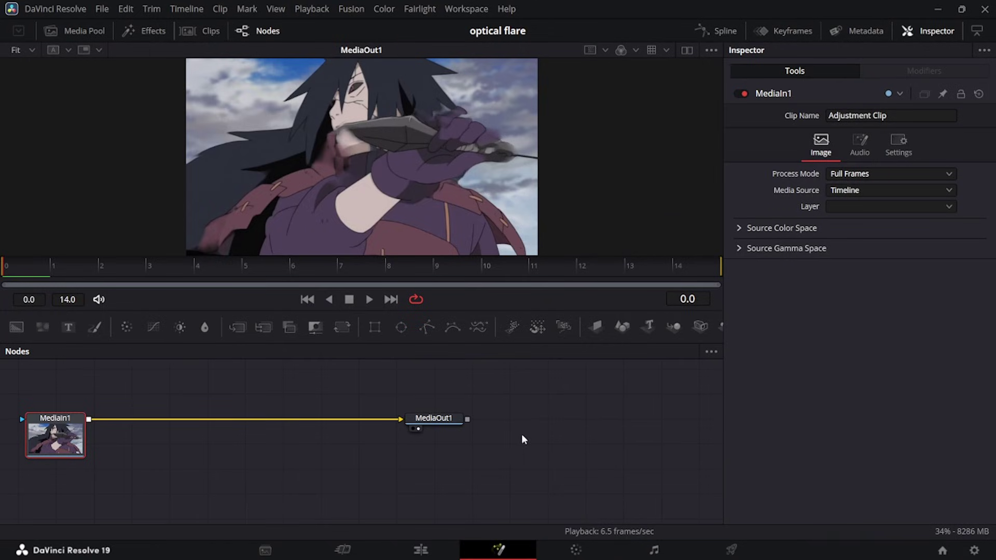
Paste the copied flare nodes and replace their keyframed merge with a new merge over MediaIn1
left_click(343, 392)
left_click_drag(434, 391, 422, 418)
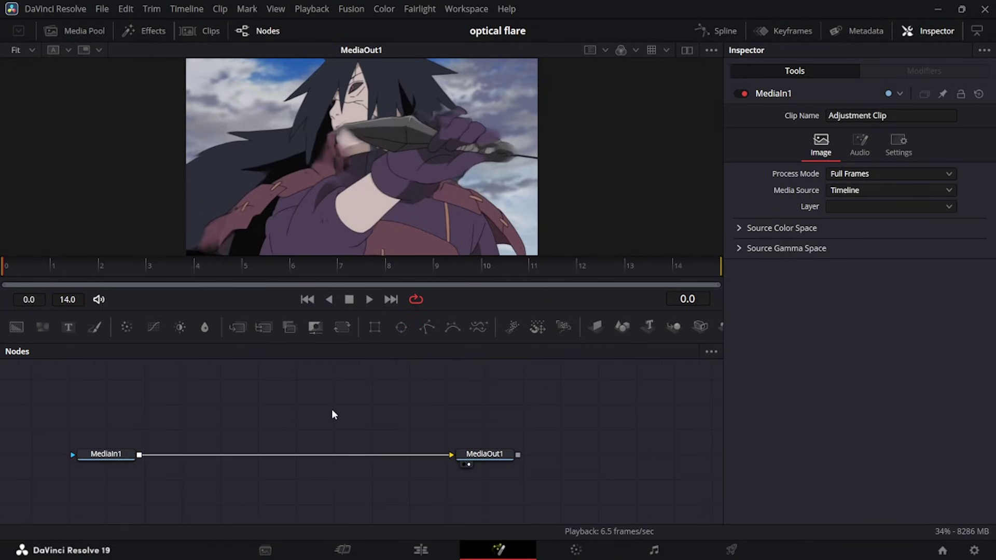
key("ctrl+v")
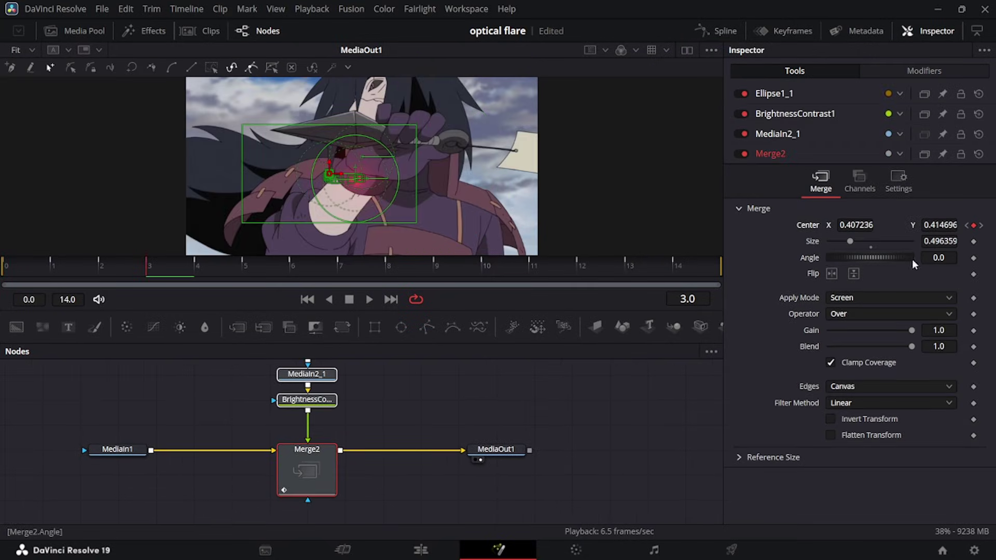
left_click(306, 454)
key("Delete")
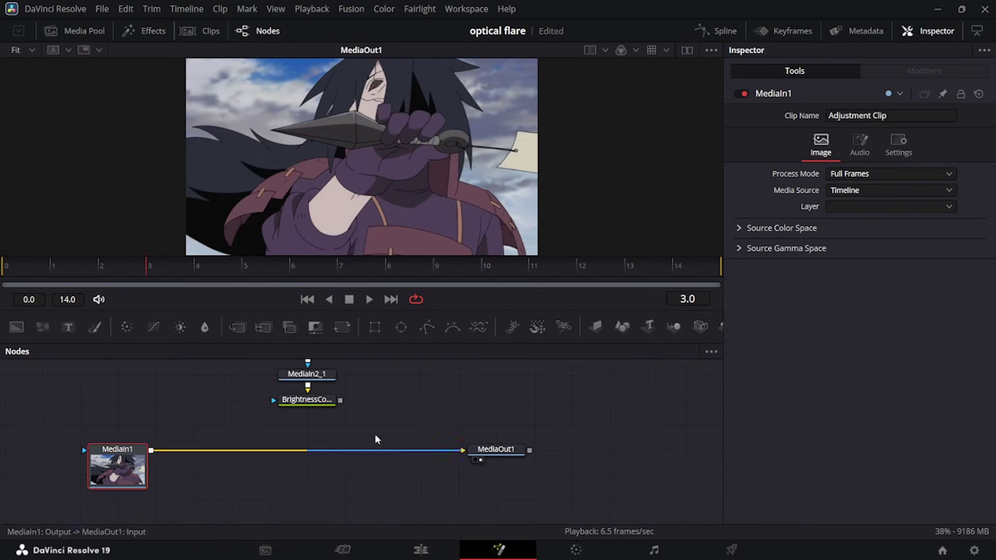
left_click_drag(334, 407, 152, 451)
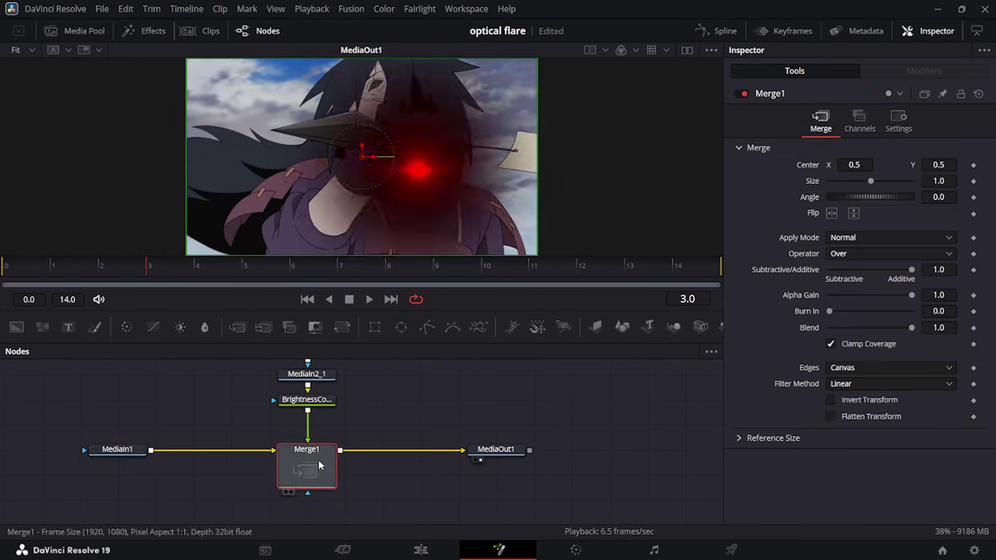
Set the new merge's Size to 0.496359 and its Apply Mode to Screen
left_click_drag(943, 183, 925, 199)
left_click(898, 238)
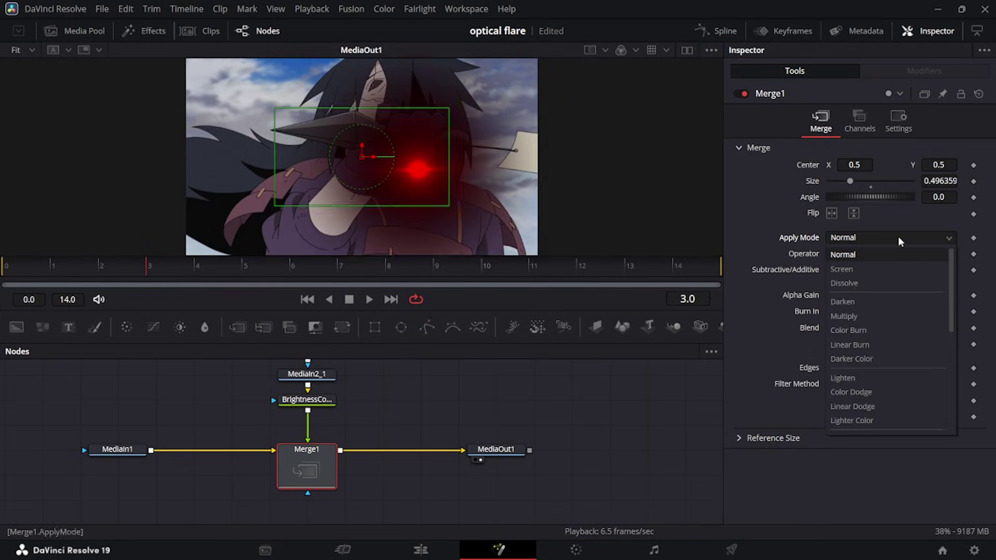
left_click(879, 268)
Reduce the flare's Size to 0.349317 and keyframe its position over the visible eye from frame 0 to 14
scroll(415, 130, "up", 2)
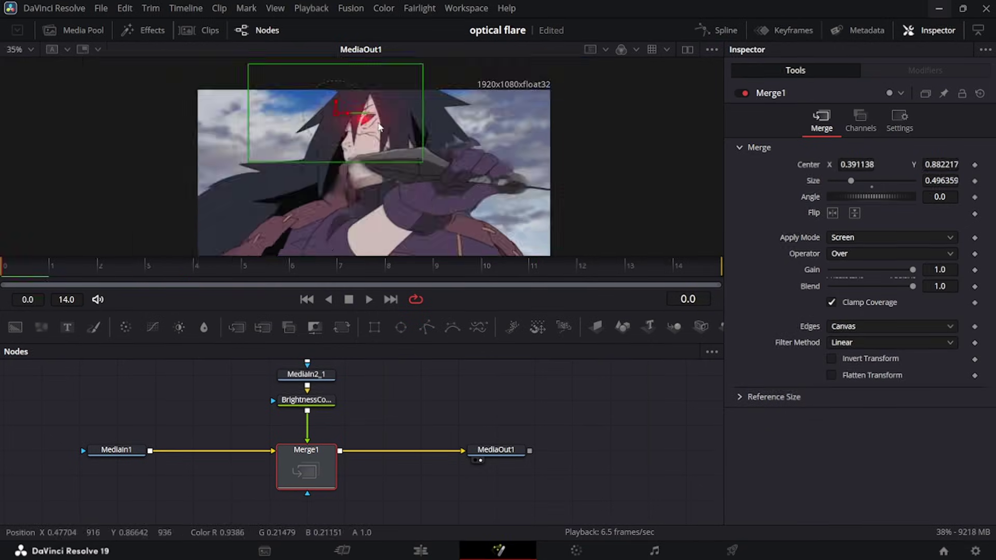
left_click_drag(49, 271, 337, 267)
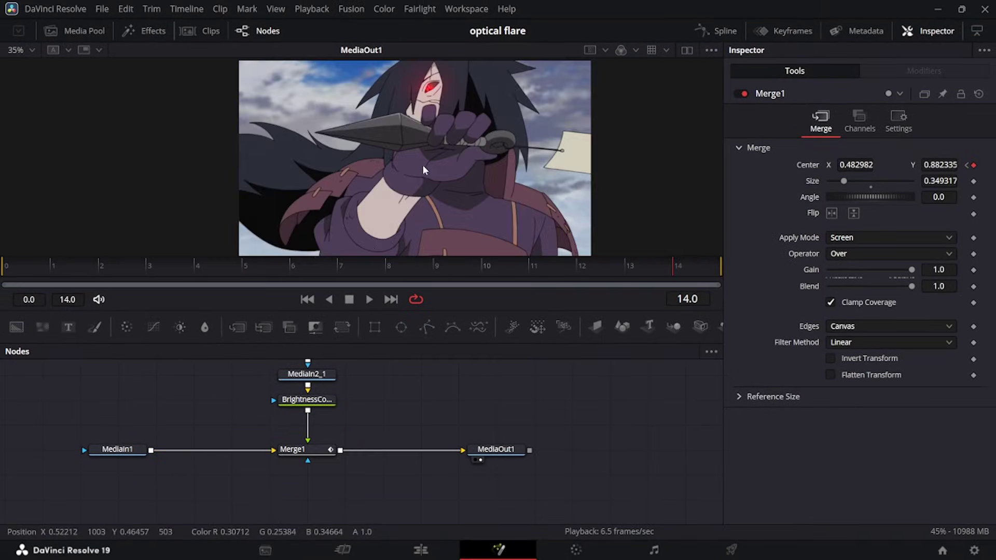
Play back the second shot from the start to check that the flare follows the eye
left_click(1, 286)
key("space")
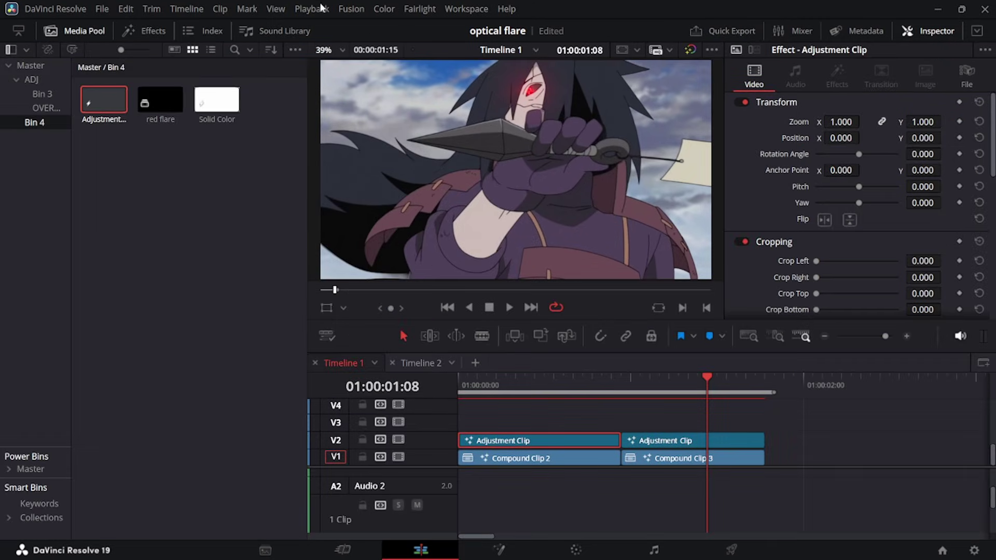
Set the timeline playback resolution to Quarter
left_click(319, 11)
mouse_move(379, 56)
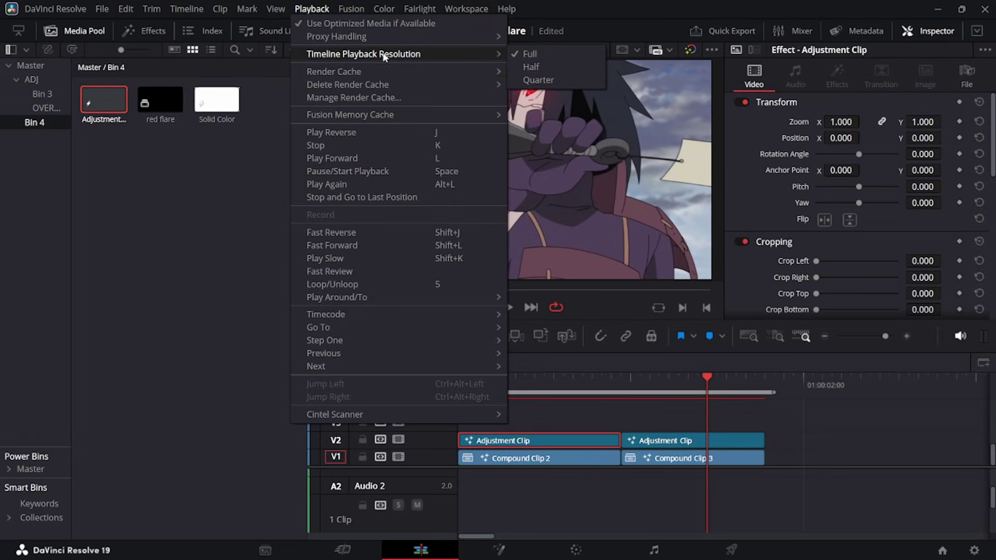
left_click(538, 79)
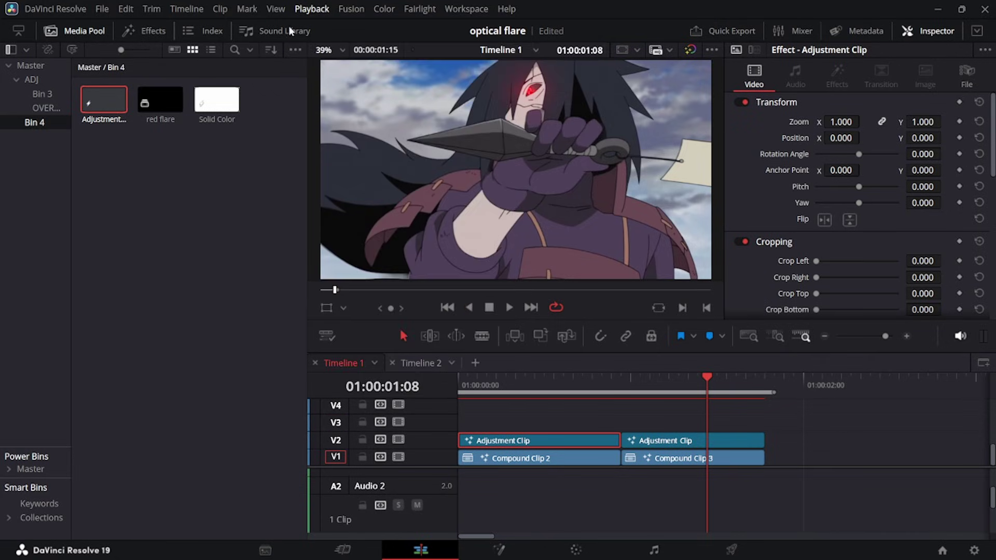
Set the render cache mode to Smart
left_click(325, 6)
mouse_move(449, 73)
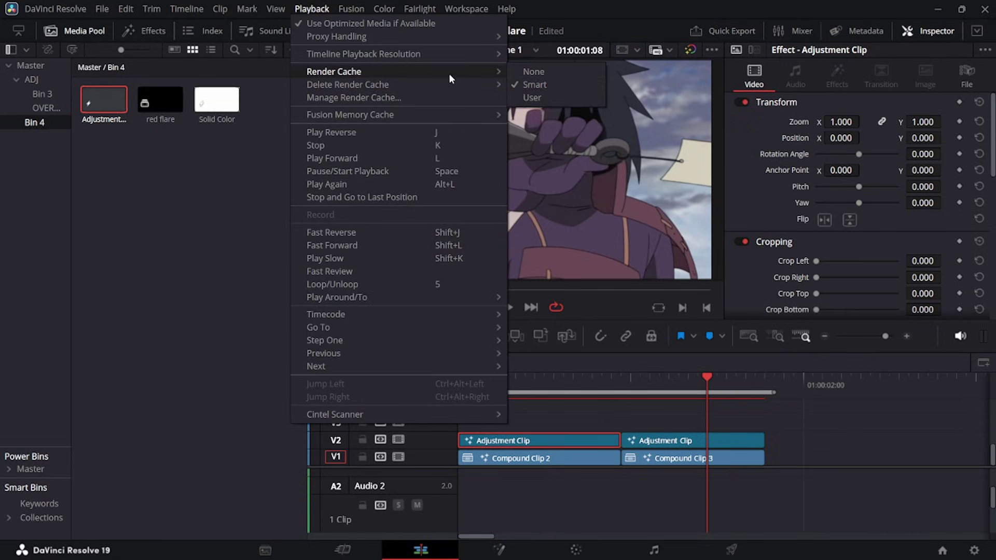
left_click(527, 88)
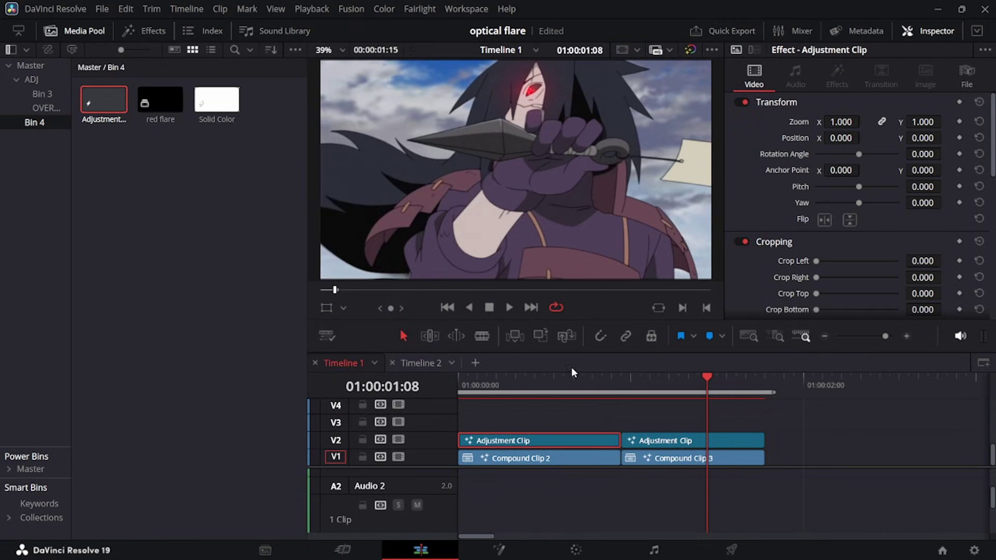
Duplicate the first shot's adjustment clip to an empty part of V2 at 01:00:02:00 and scrub through its flares
left_click(524, 390)
left_click_drag(507, 439, 860, 455)
scroll(578, 413, "right", 4)
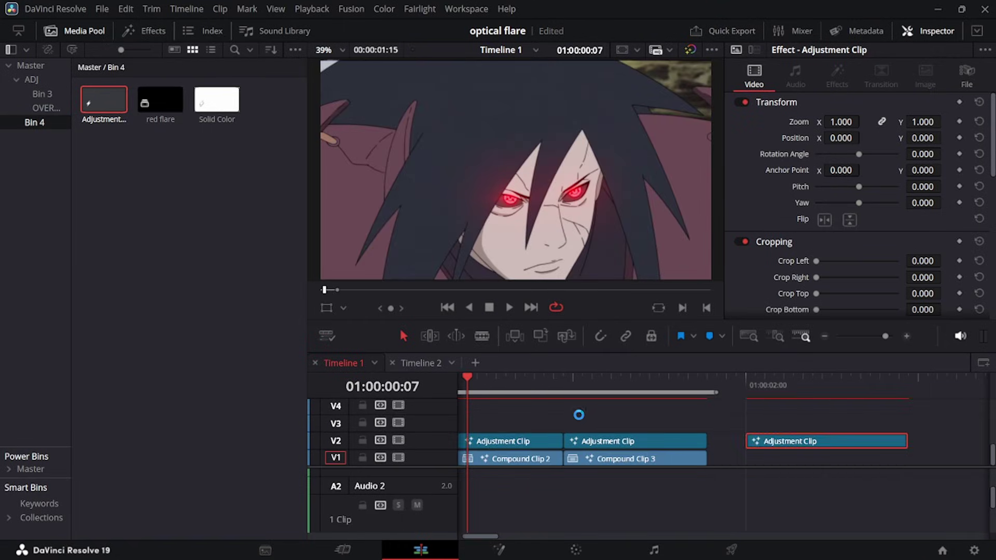
left_click(701, 386)
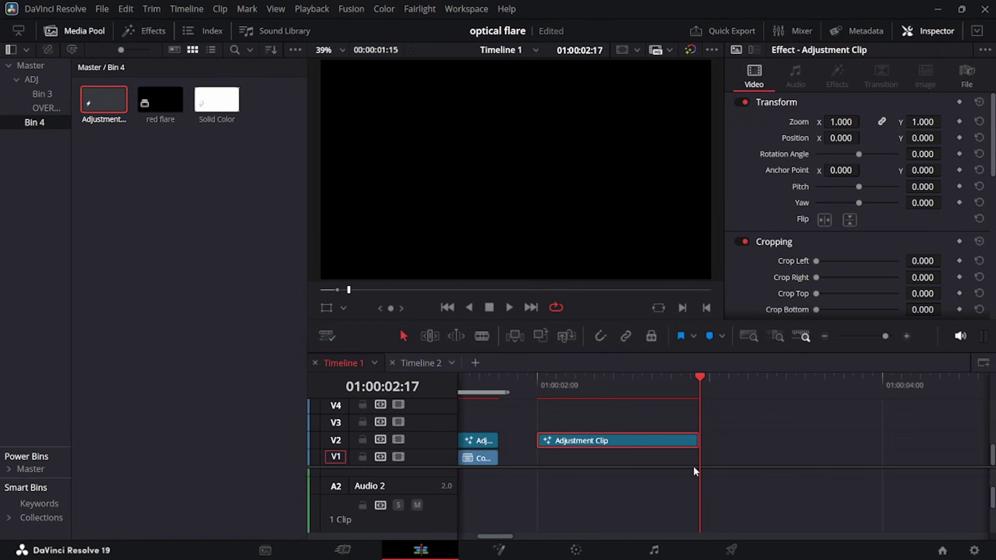
left_click(613, 390)
left_click_drag(614, 392, 685, 424)
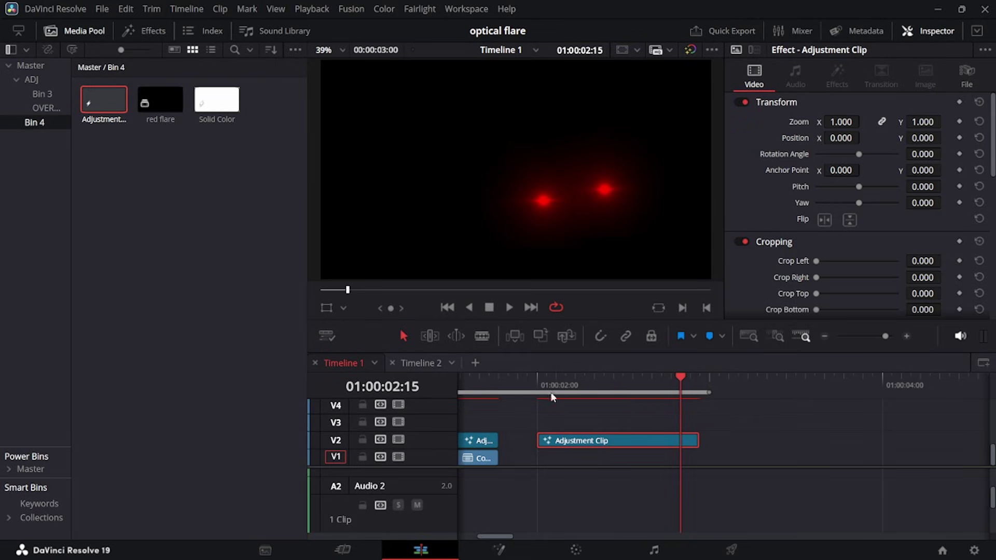
Convert the duplicated adjustment clip into a compound clip named "ref v1"
key("alt+c")
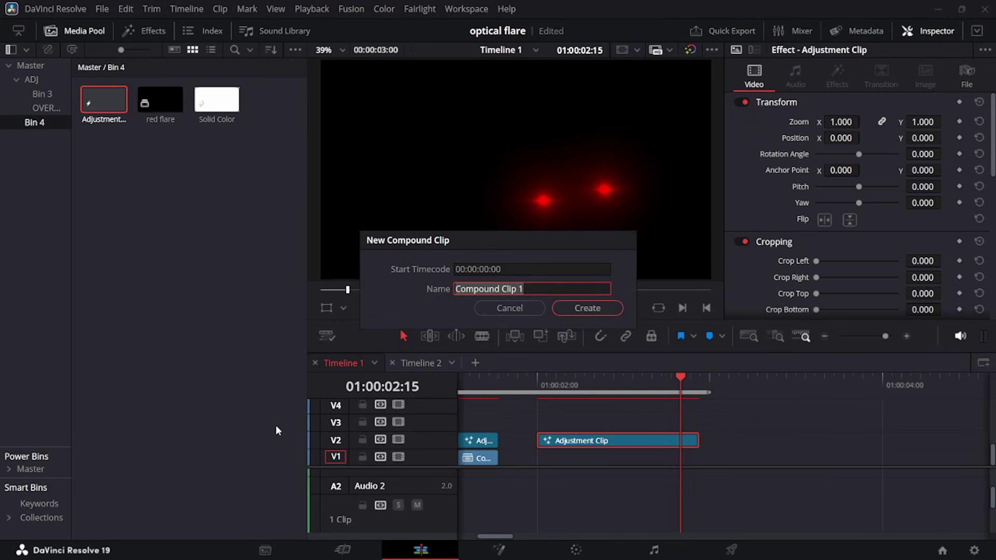
type("ref v1")
left_click(587, 308)
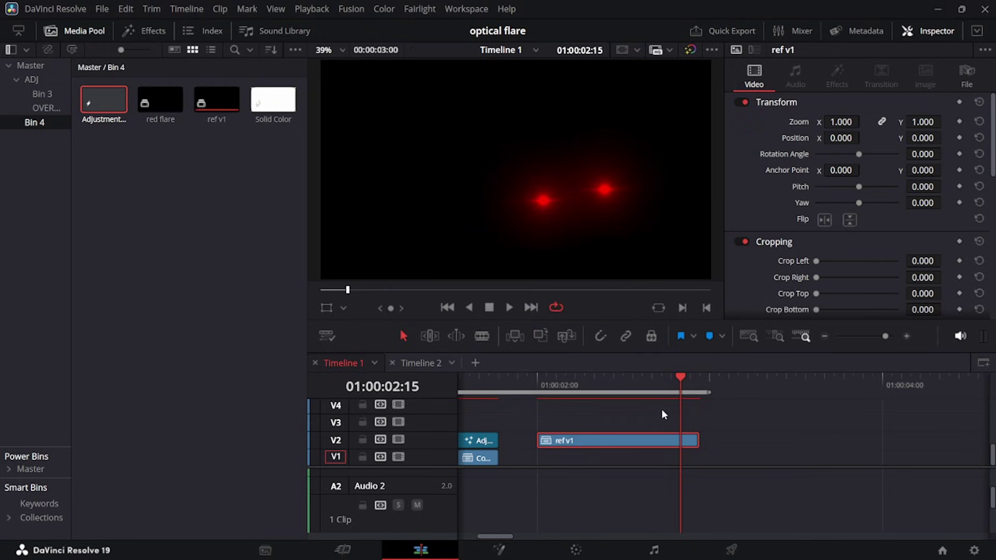
Freeze the ref v1 compound clip on its frame at 01:00:02:16
left_click_drag(680, 392, 691, 387)
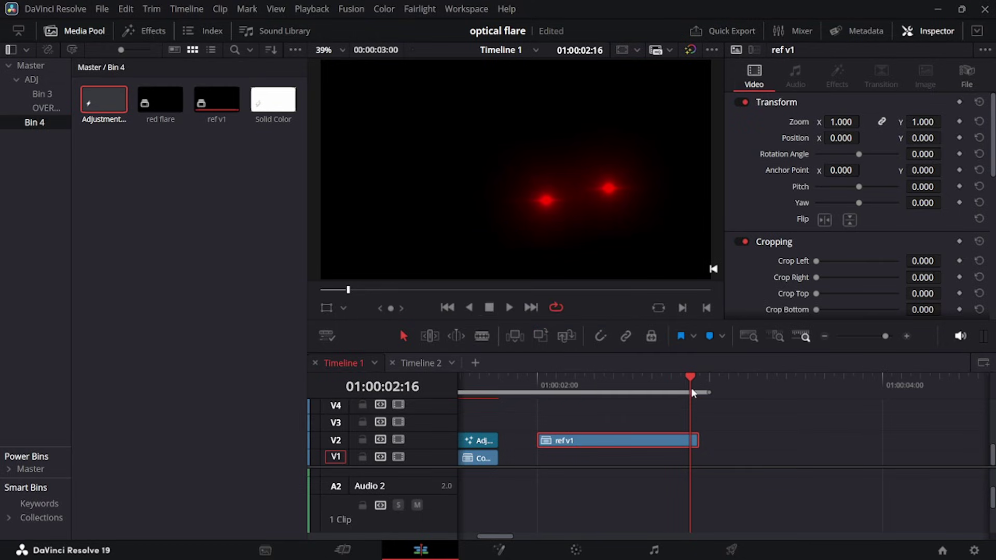
right_click(652, 439)
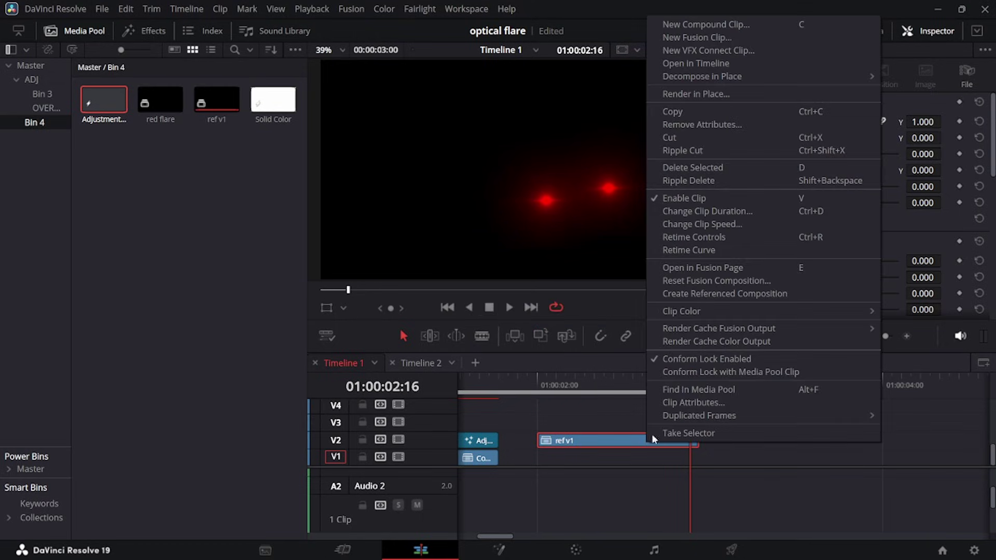
left_click(735, 225)
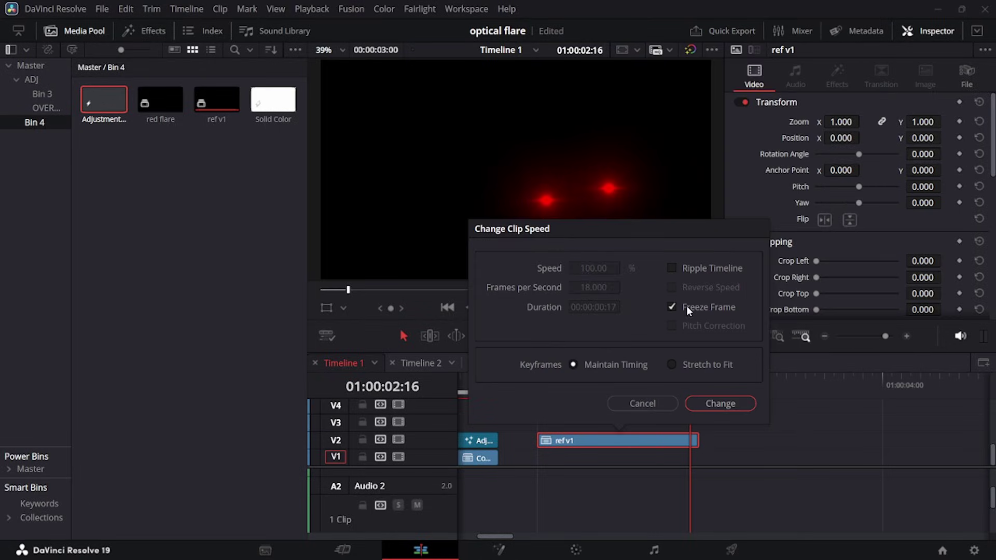
left_click(686, 306)
left_click(719, 403)
Split ref v1 at 01:00:02:16, delete the part before the cut, and extend the remaining frozen piece to 8 frames
scroll(714, 437, "up", 3)
key("ctrl+b")
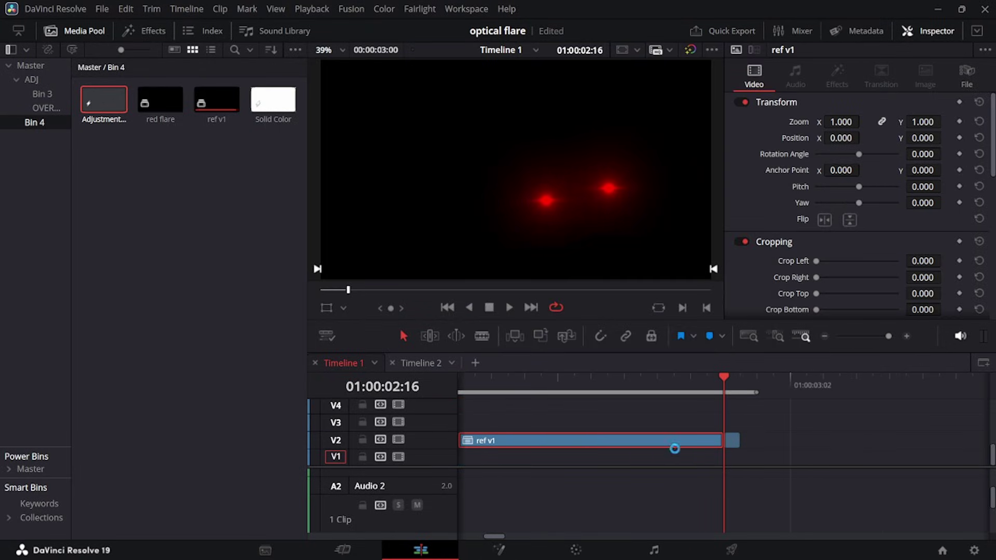
key("BackSpace")
scroll(763, 445, "up", 1)
left_click_drag(747, 441, 885, 444)
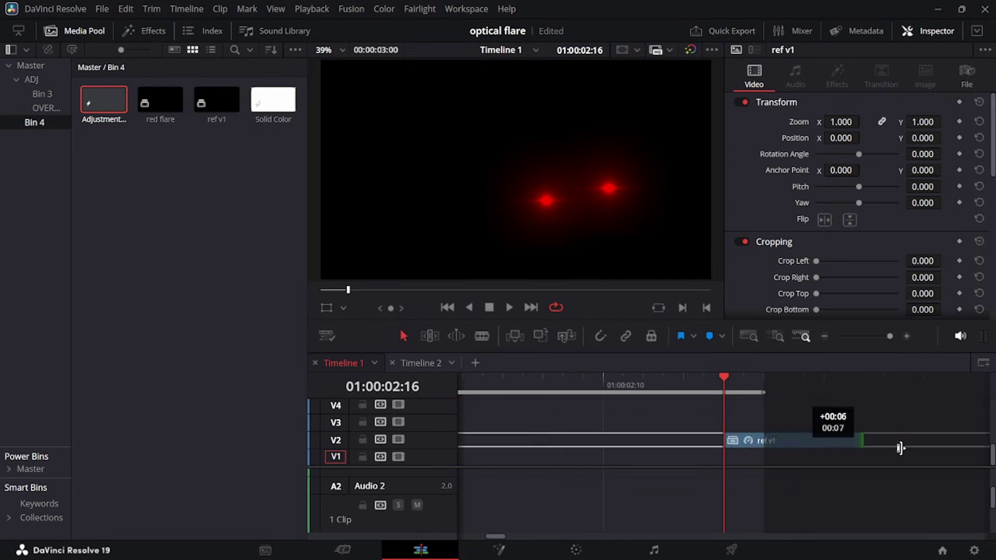
left_click_drag(792, 444, 607, 443)
Convert the frozen piece into a compound clip named "ref v2" and remove it from the timeline
left_click(658, 391)
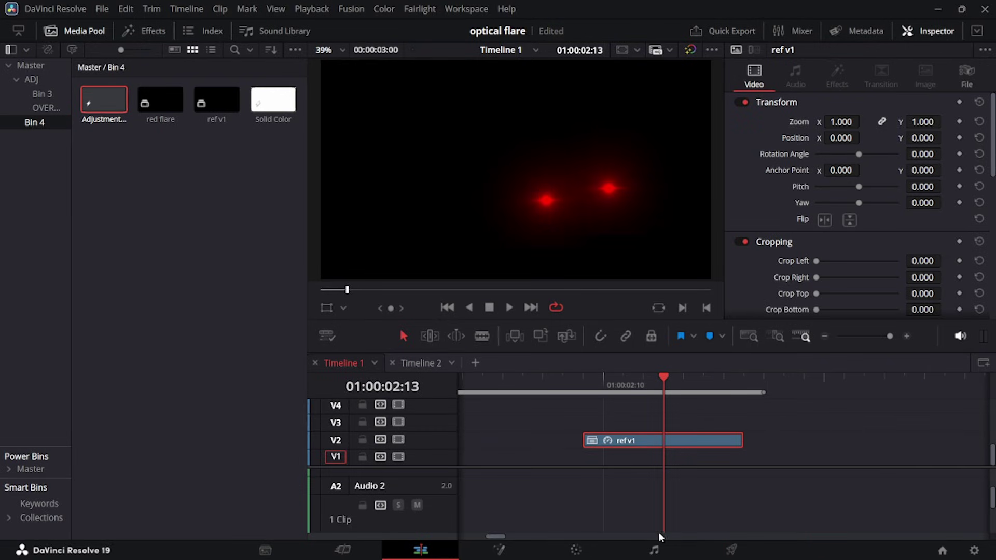
key("alt+c")
type("re")
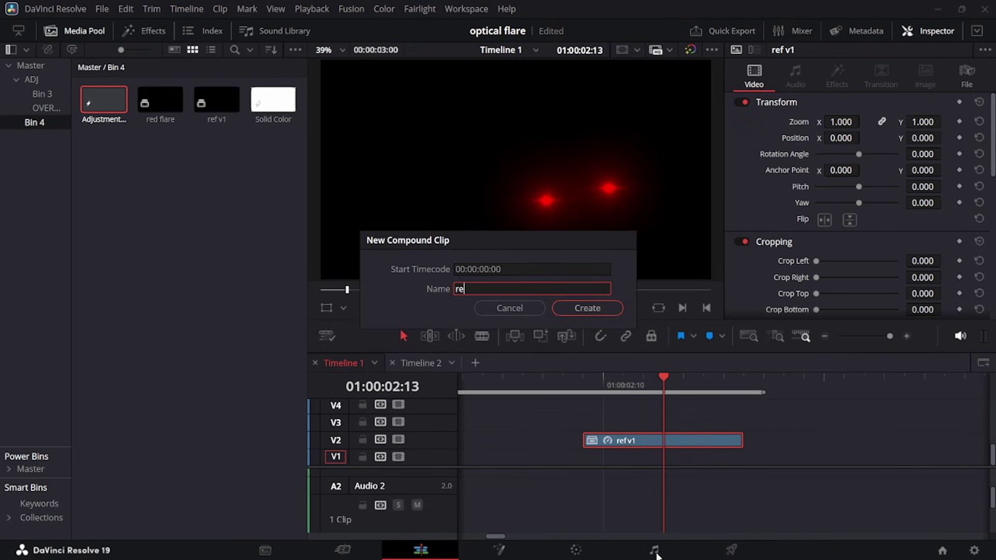
key("Return")
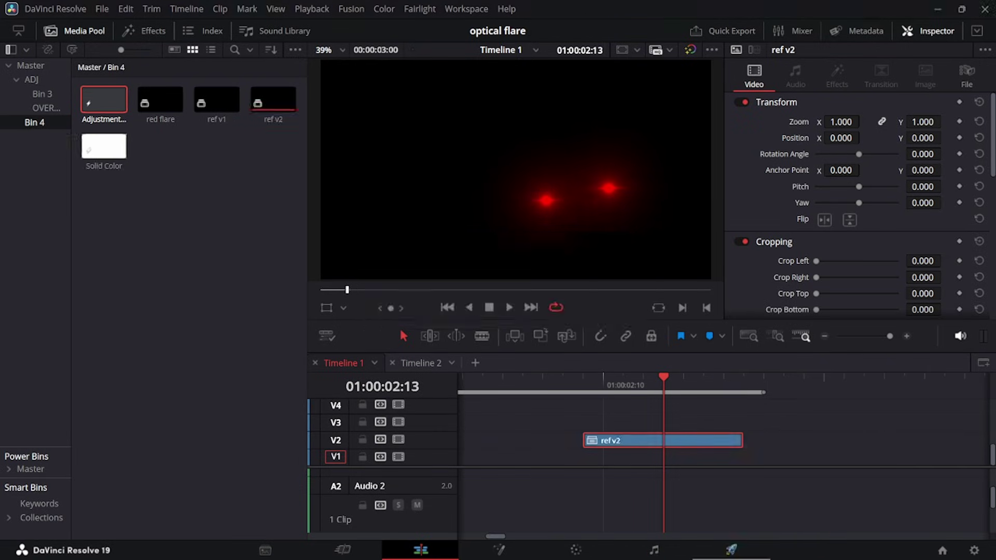
key("BackSpace")
scroll(662, 419, "down", 3)
Place a new adjustment clip on V3 above the second shot and open it in the Fusion page
left_click(485, 377)
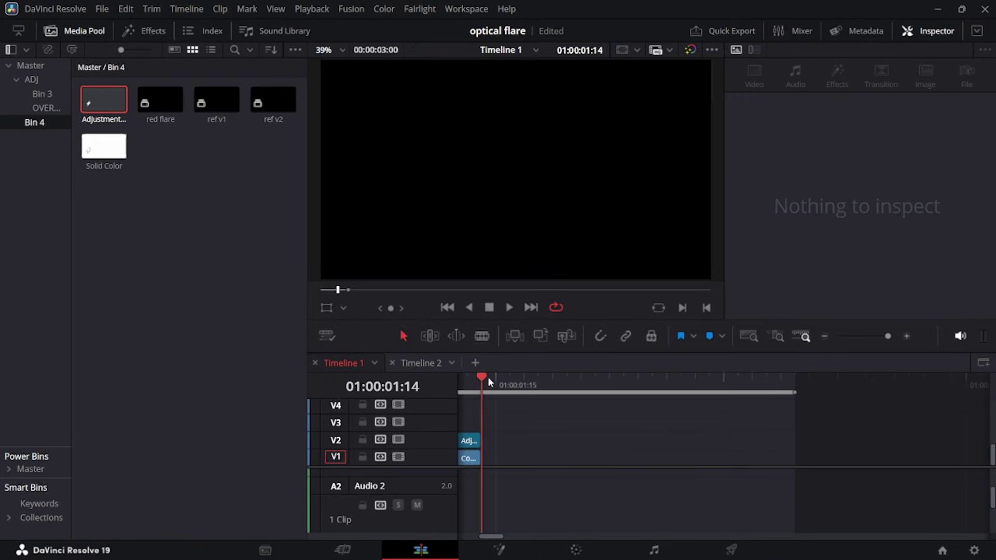
scroll(541, 446, "down", 2)
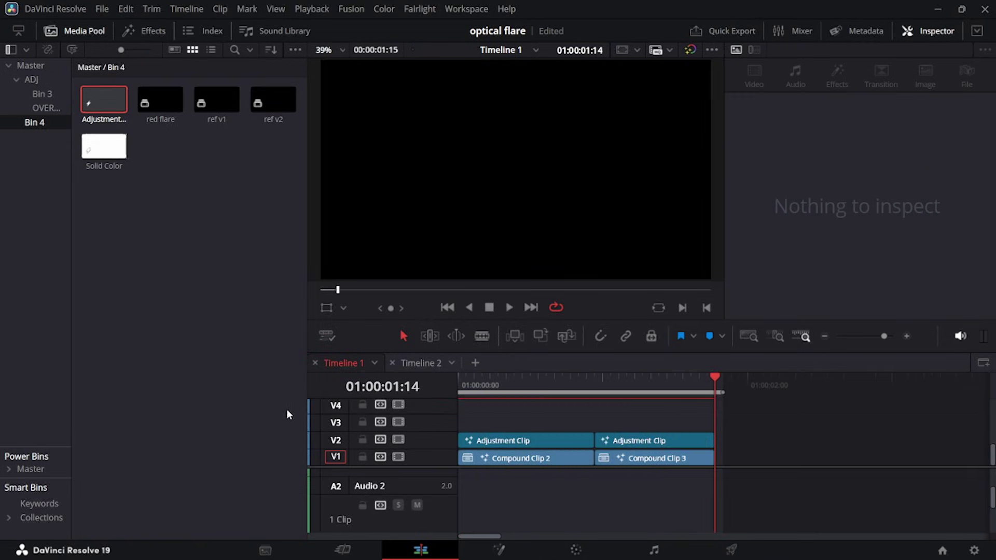
left_click_drag(104, 95, 714, 429)
left_click(638, 443)
left_click(652, 386)
left_click(635, 422)
left_click(527, 548)
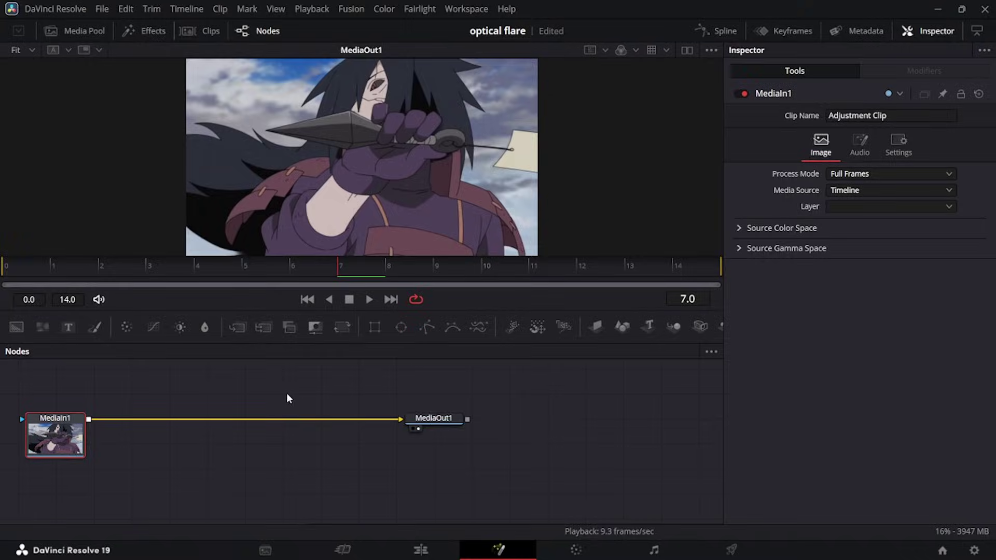
Bring ref v2 from the media pool into the composition and place its node above the MediaIn1 to MediaOut1 connection
left_click(83, 31)
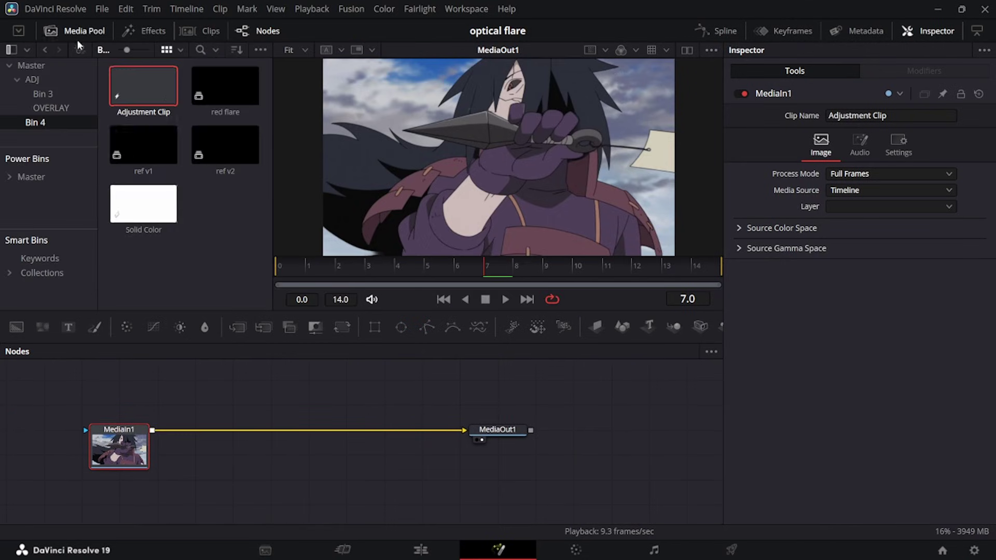
left_click_drag(229, 147, 351, 197)
left_click(83, 31)
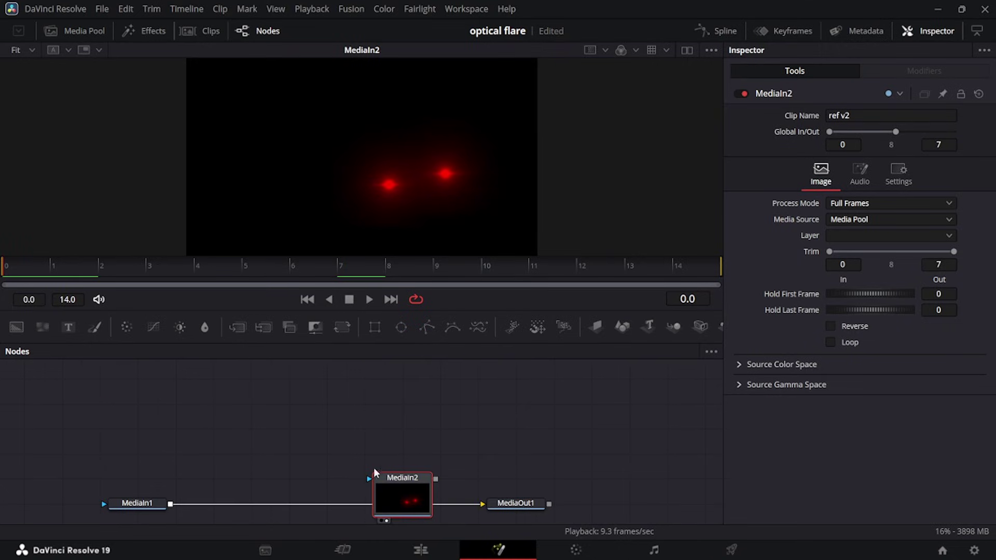
left_click_drag(375, 476, 223, 451)
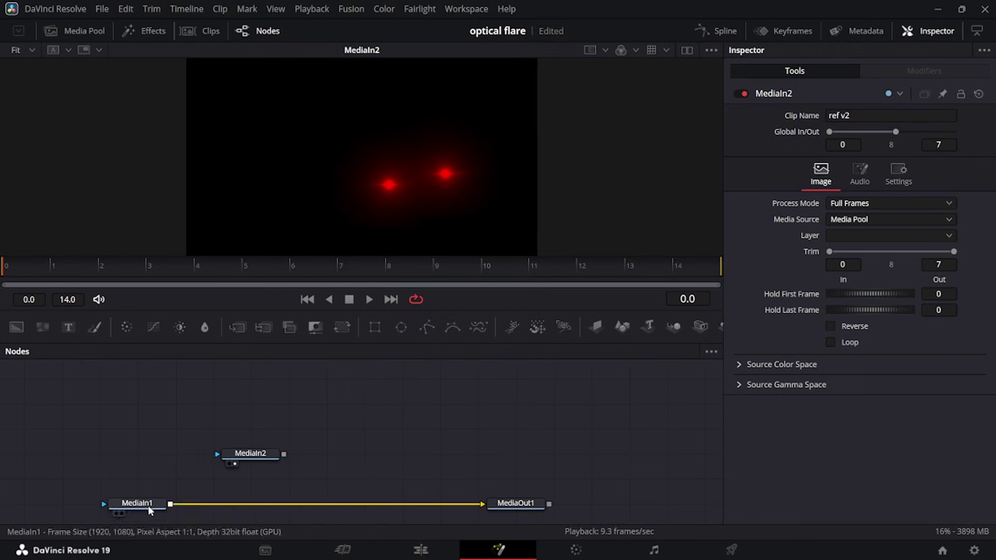
Add a B-Spline mask node to the composition
key("shift+space")
type("trac")
key("BackSpace")
key("BackSpace")
key("BackSpace")
key("BackSpace")
type("bs")
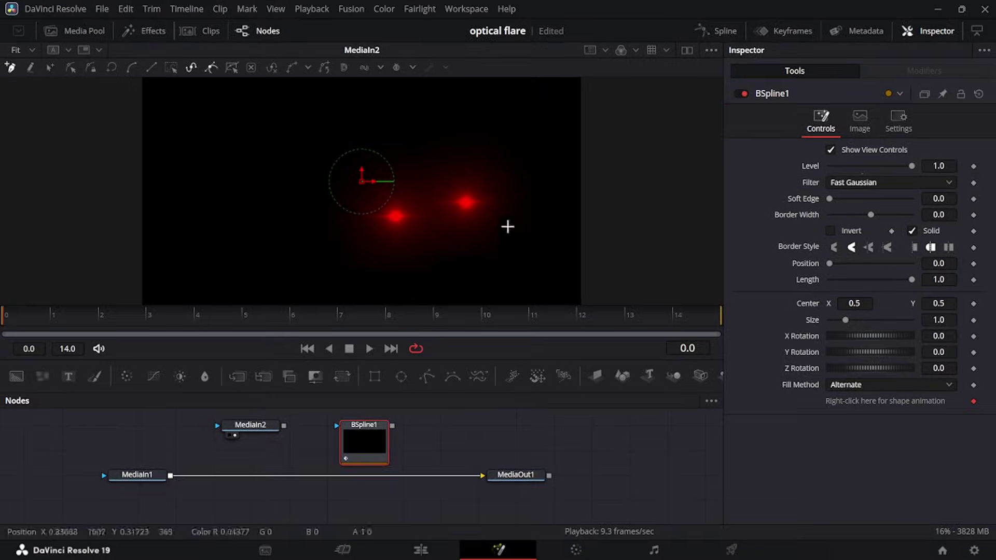
Draw an open three-point B-spline from the right-hand flare through a lower-left point up to the character's visible eye in the MediaOut1 view
scroll(486, 260, "left", 2)
scroll(486, 262, "down", 2)
left_click(491, 187)
scroll(492, 189, "up", 3)
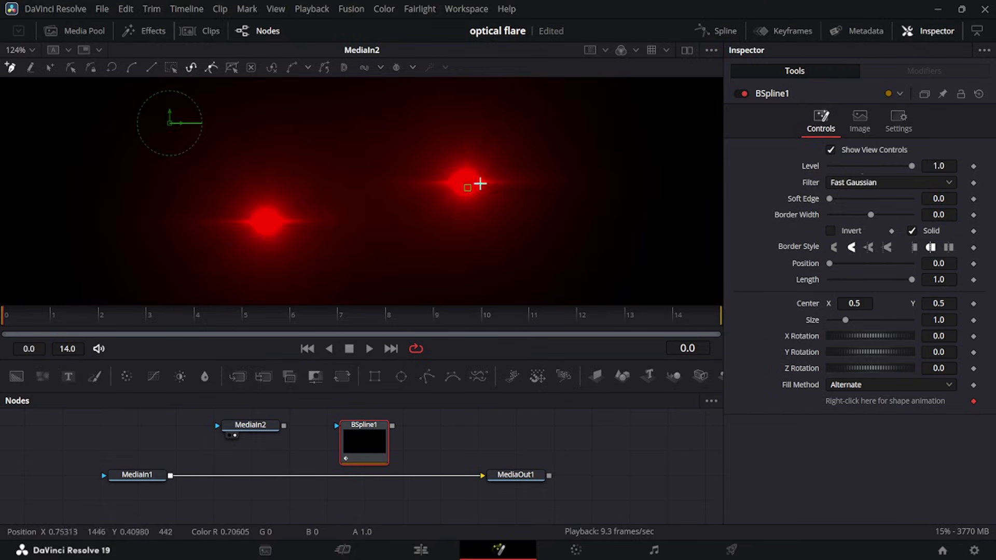
scroll(466, 144, "down", 3)
left_click_drag(474, 152, 446, 223)
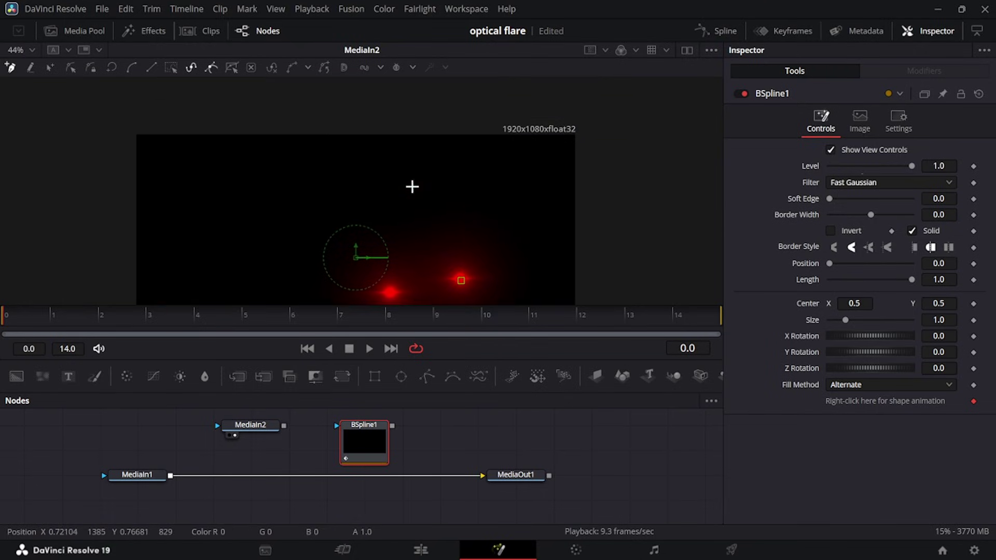
left_click(301, 285)
left_click_drag(301, 284, 292, 243)
left_click(427, 114)
left_click_drag(516, 477, 334, 131)
scroll(336, 133, "up", 3)
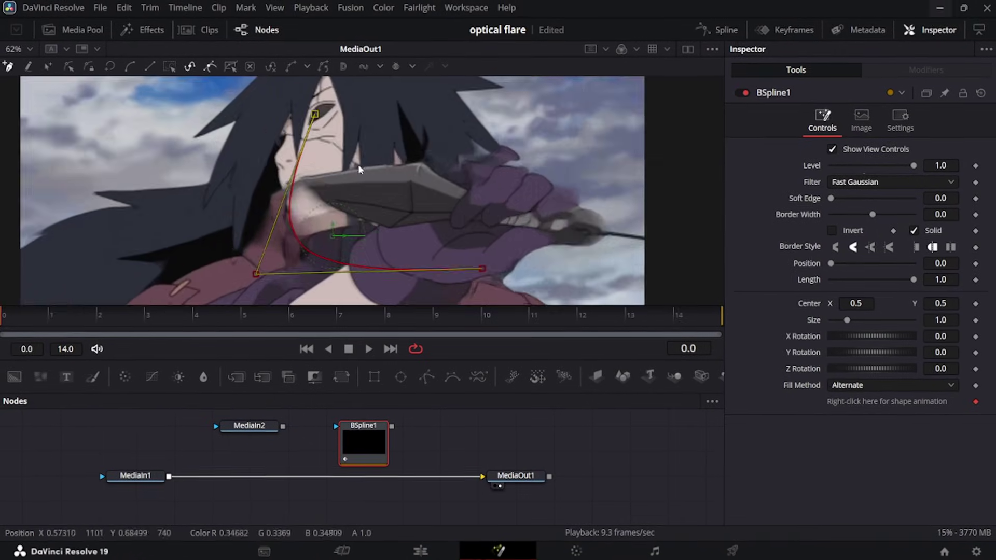
Move the spline's upper point onto the eye at frame 3 and show BSpline1 alone in the viewer
left_click_drag(78, 313, 161, 311)
left_click_drag(359, 153, 408, 148)
scroll(339, 155, "down", 3)
left_click_drag(414, 192, 421, 130)
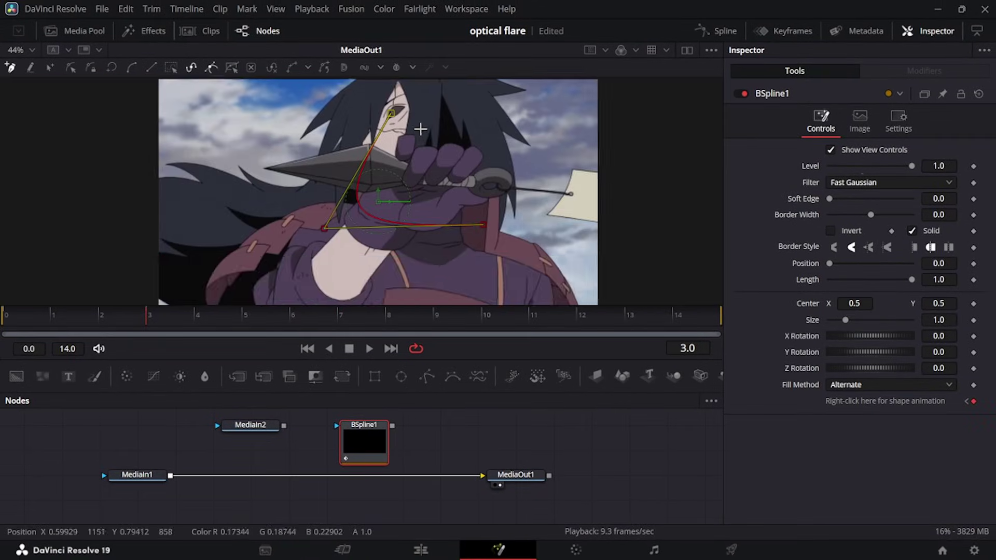
key("2")
scroll(453, 173, "up", 3)
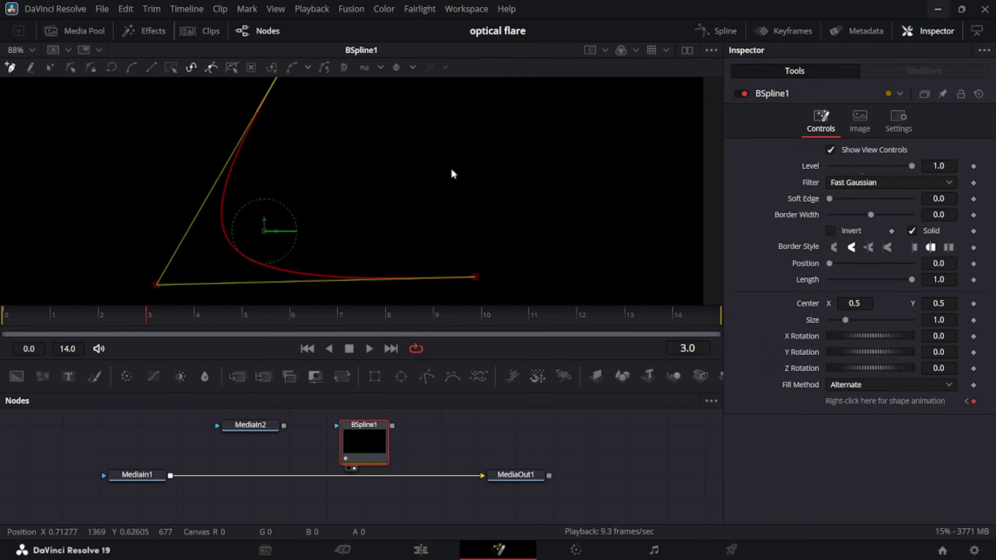
left_click_drag(327, 231, 403, 201)
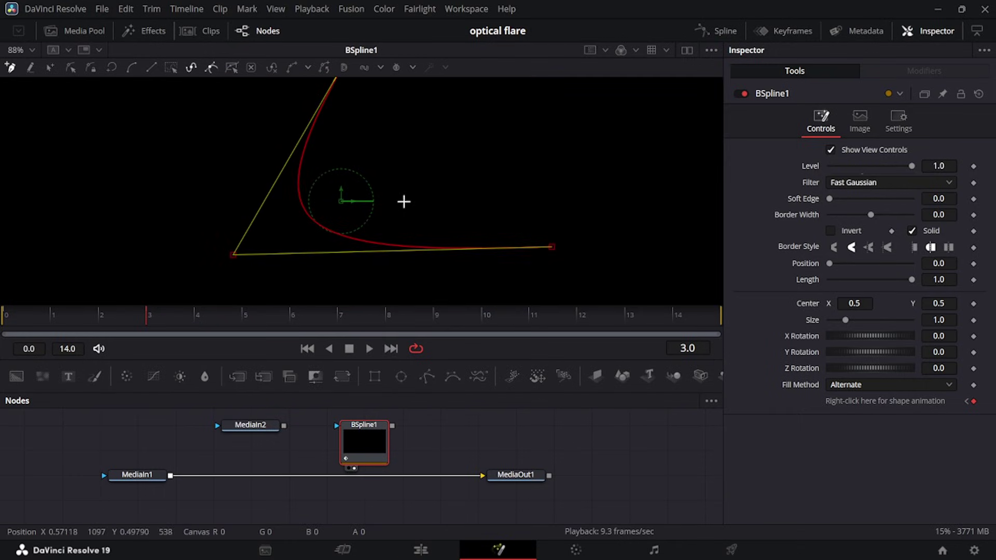
Change the timeline playback resolution, turn off the B-spline's Solid option, and set its Border Width to 0.0055
left_click(312, 9)
mouse_move(394, 54)
left_click(539, 67)
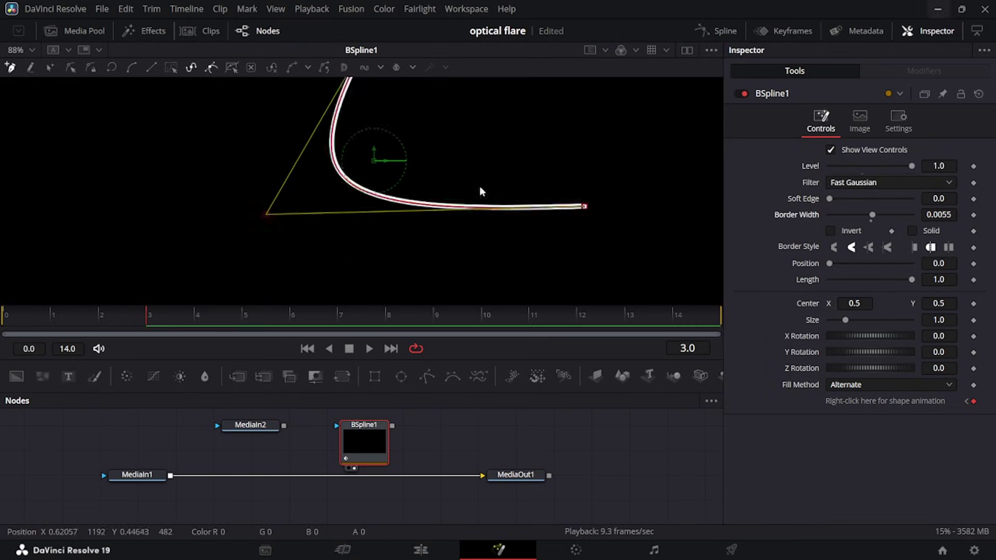
scroll(480, 191, "up", 2)
scroll(490, 217, "down", 2)
scroll(492, 216, "up", 1)
left_click_drag(623, 212, 600, 211)
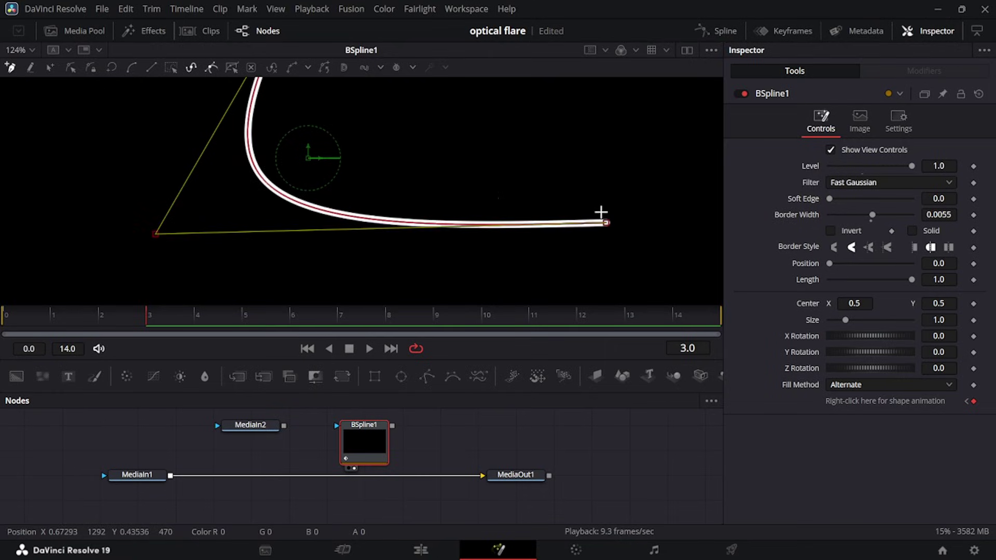
Enable Motion Blur on the B-spline with Quality 20, Shutter Angle 1400, Center Bias 1.0 and Sample Spread 2.5
left_click(914, 128)
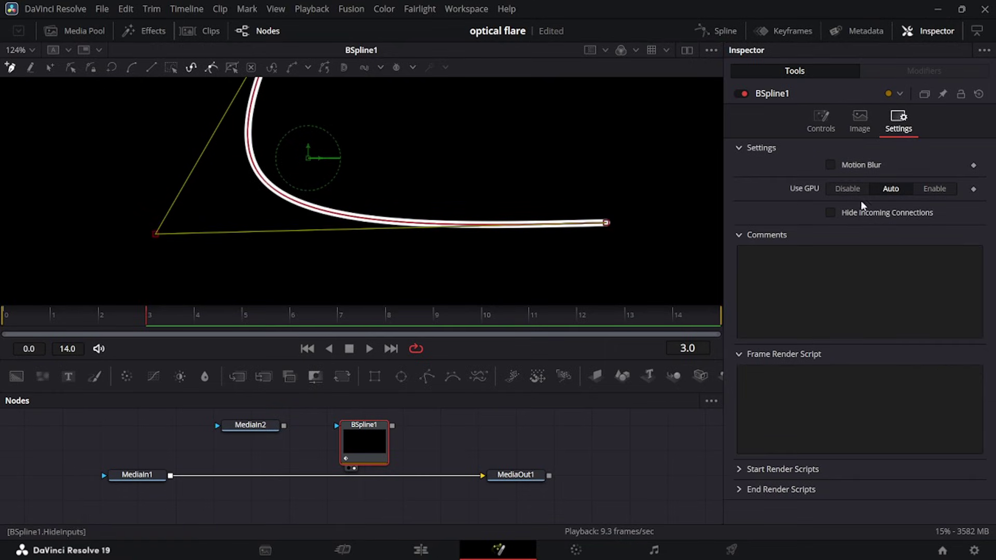
left_click(831, 166)
left_click(950, 180)
type("20")
key("Tab")
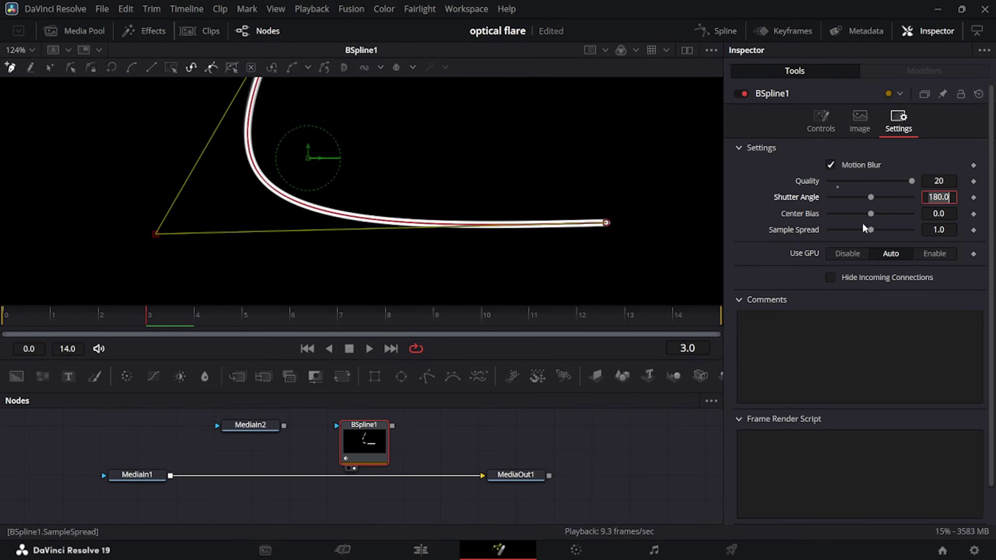
type("1400")
key("Tab")
type("1")
key("Return")
left_click(942, 230)
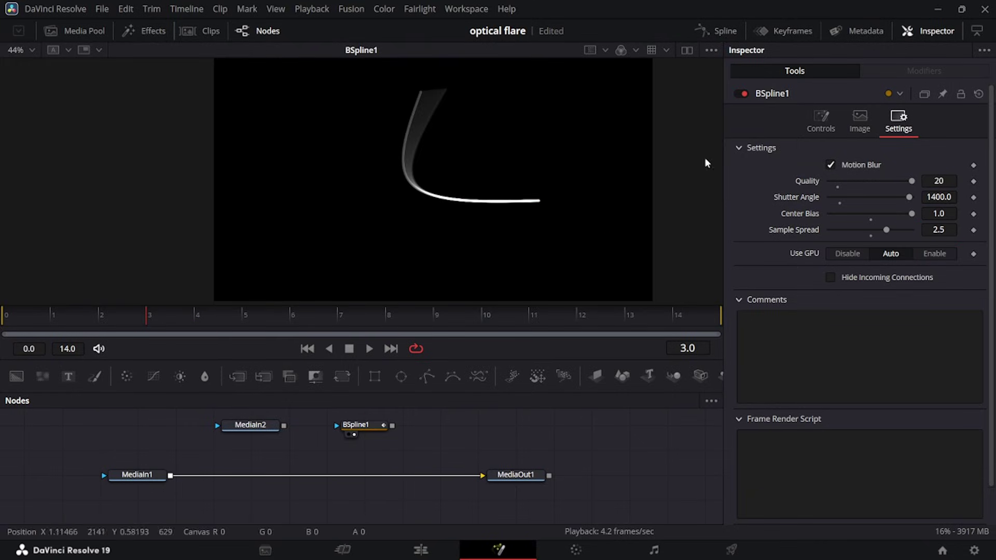
Keyframe the B-spline's Position from 0.0 at frame 0 to 1.0 at frame 3 and check it at frame 2
left_click(821, 120)
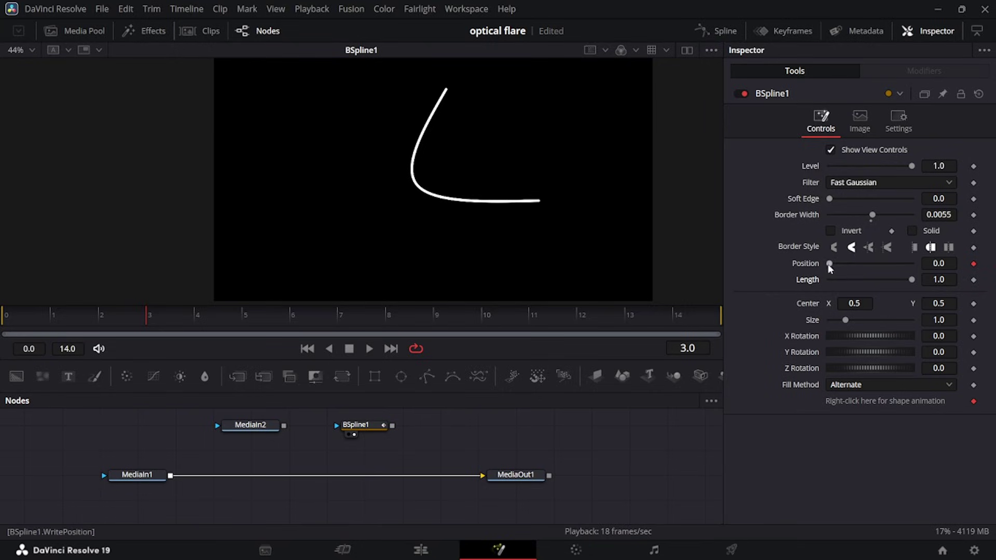
left_click_drag(828, 264, 966, 261)
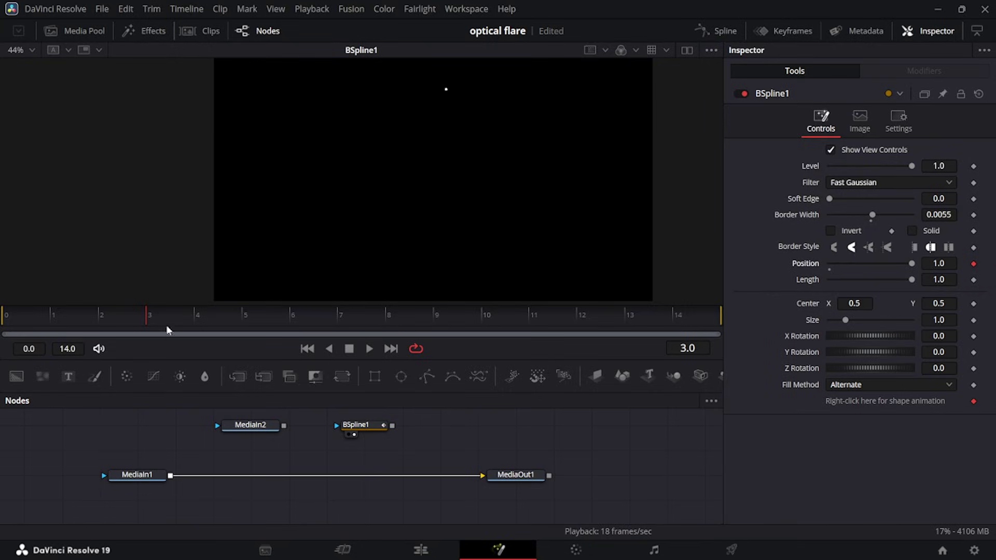
left_click_drag(910, 265, 809, 272)
left_click(91, 314)
left_click(93, 319)
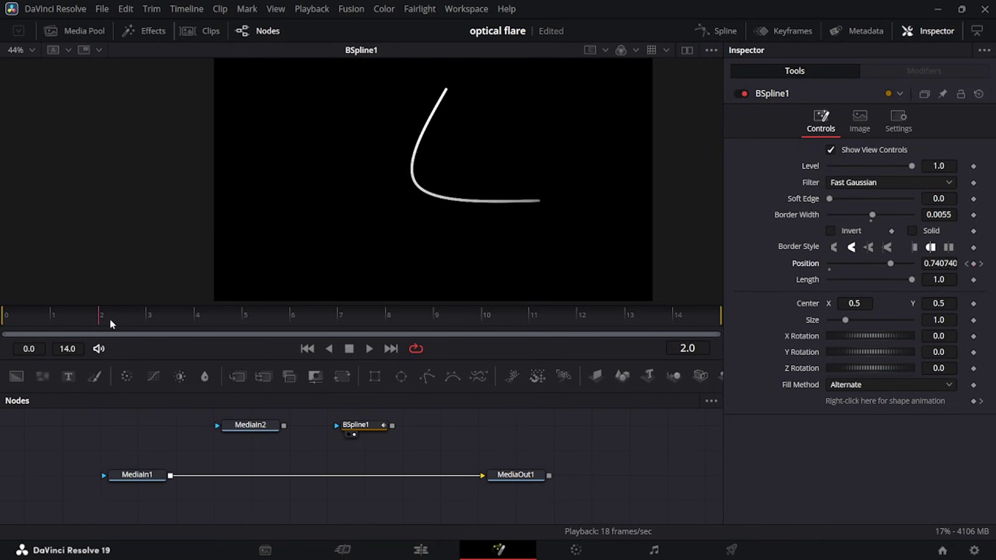
Shorten the B-spline's Length to 0.583 and play the trail animation from frame 0
left_click_drag(911, 281, 869, 280)
key("ctrl+Left")
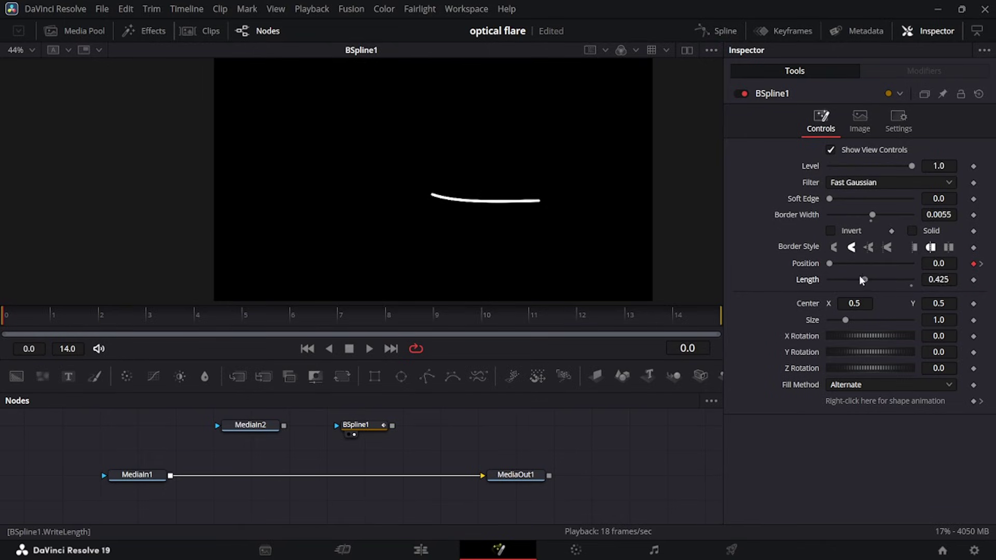
key("space")
key("space")
Add a Bitmap node, feed BSpline1 into its Image input, and show it in the viewer
left_click_drag(455, 429, 369, 455)
left_click_drag(378, 393, 379, 347)
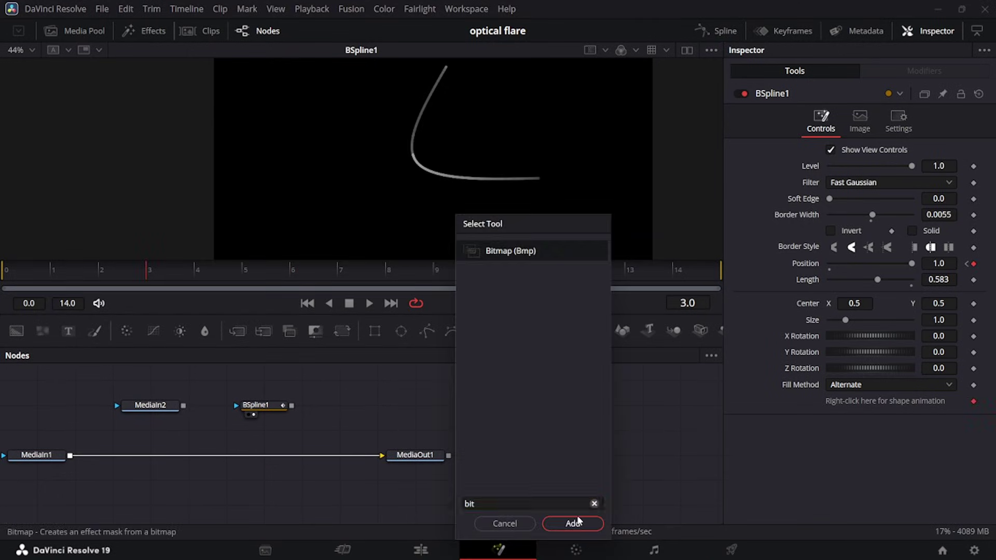
left_click(572, 523)
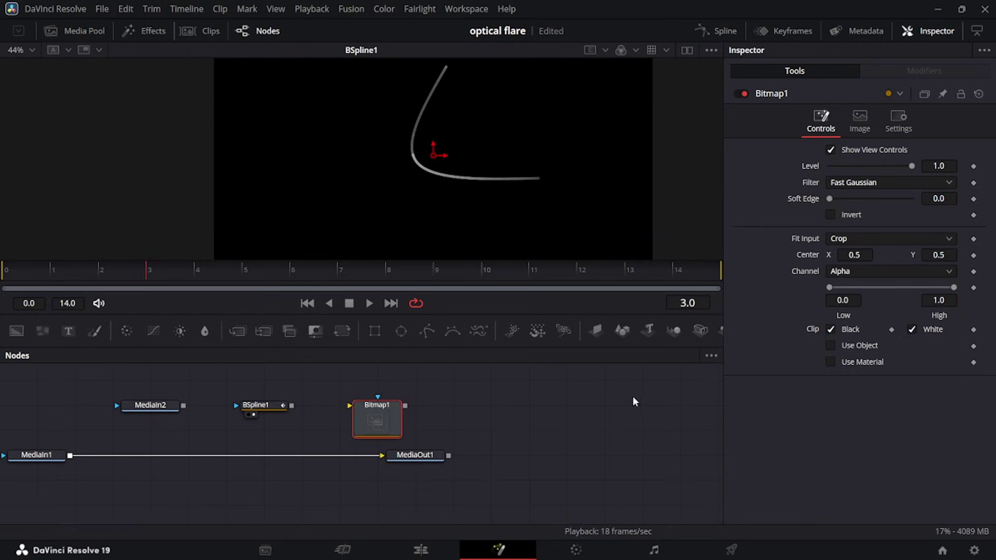
left_click_drag(291, 405, 383, 418)
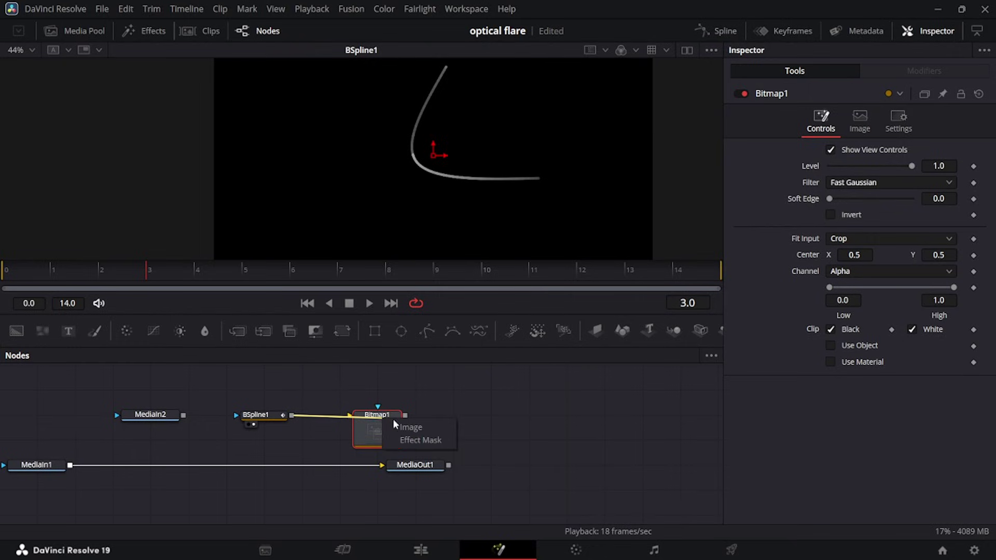
left_click(422, 426)
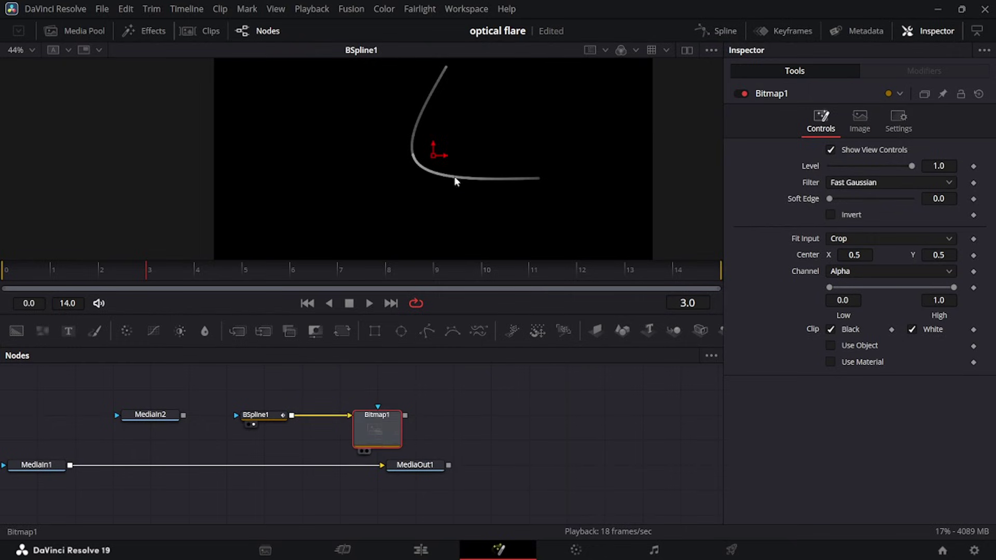
left_click_drag(452, 181, 455, 176)
left_click_drag(449, 407, 422, 389)
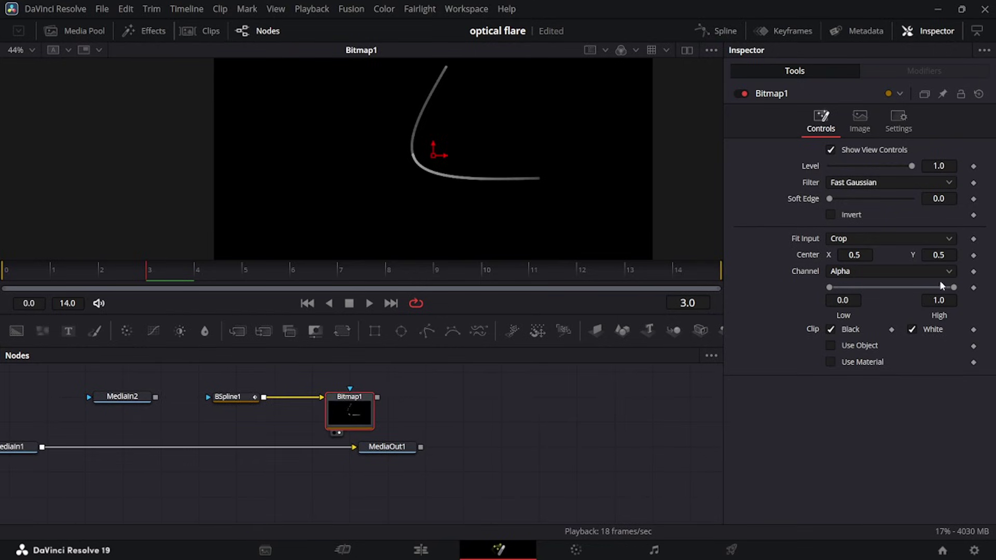
Set Bitmap1's High threshold to 0.25 and its Soft Edge to 0.0186
left_click(951, 298)
type("0.25")
key("Tab")
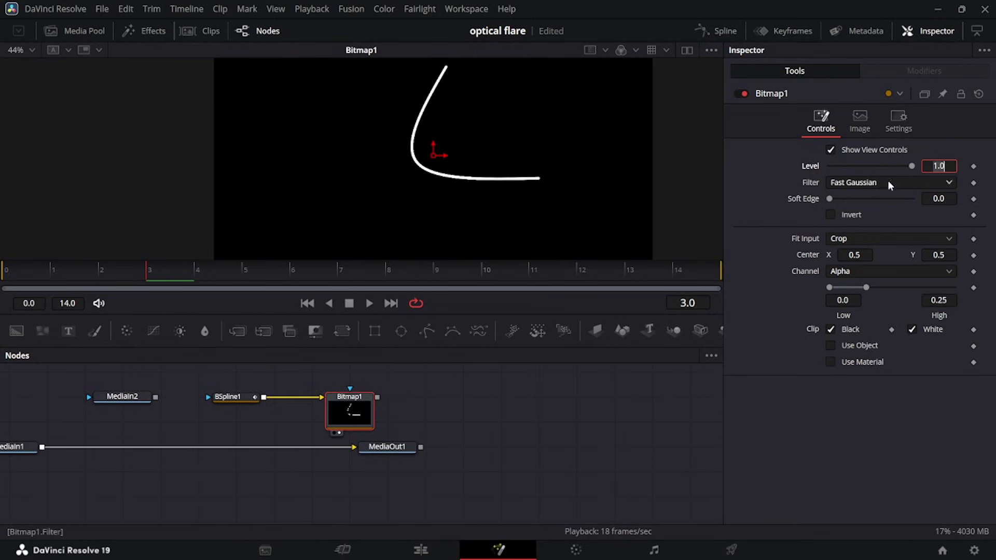
left_click_drag(951, 200, 960, 200)
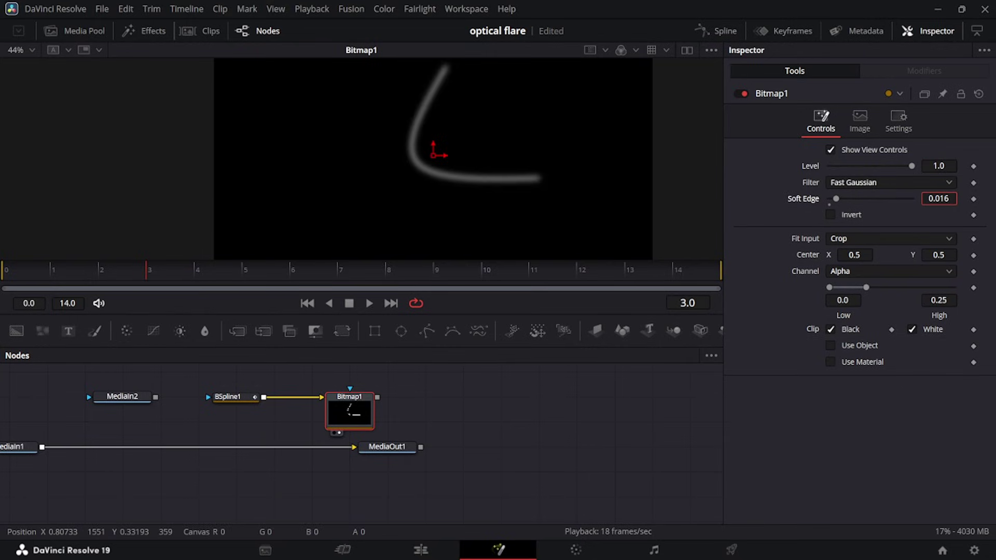
left_click_drag(959, 200, 962, 200)
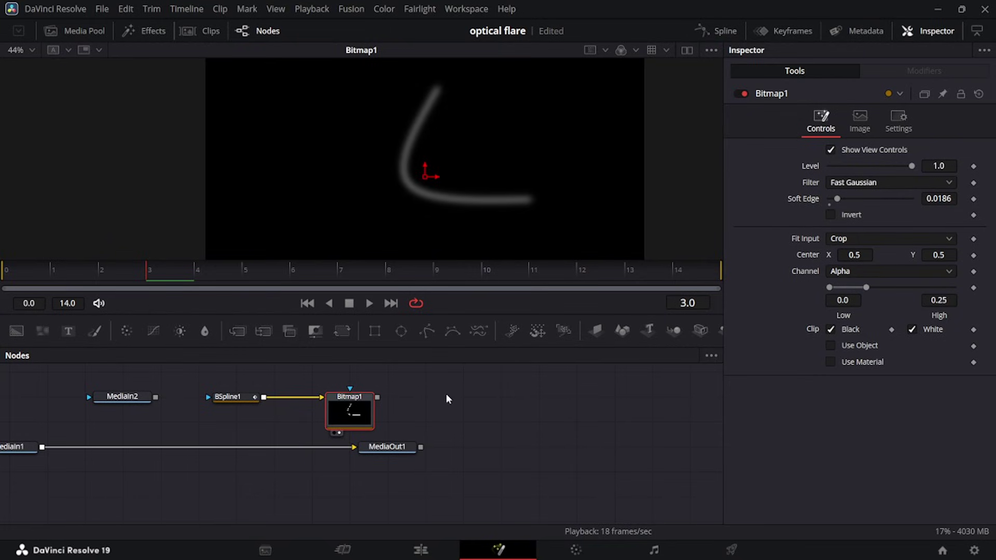
Add a second Bitmap node fed through its Image input by Bitmap1, view it, and lower its High threshold to 0.0
left_click(446, 394)
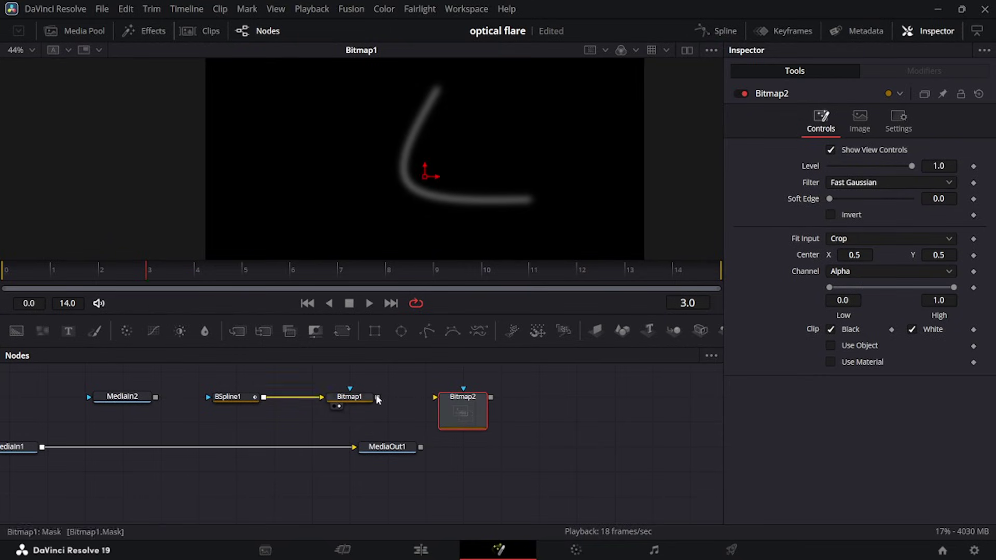
left_click_drag(377, 398, 473, 403)
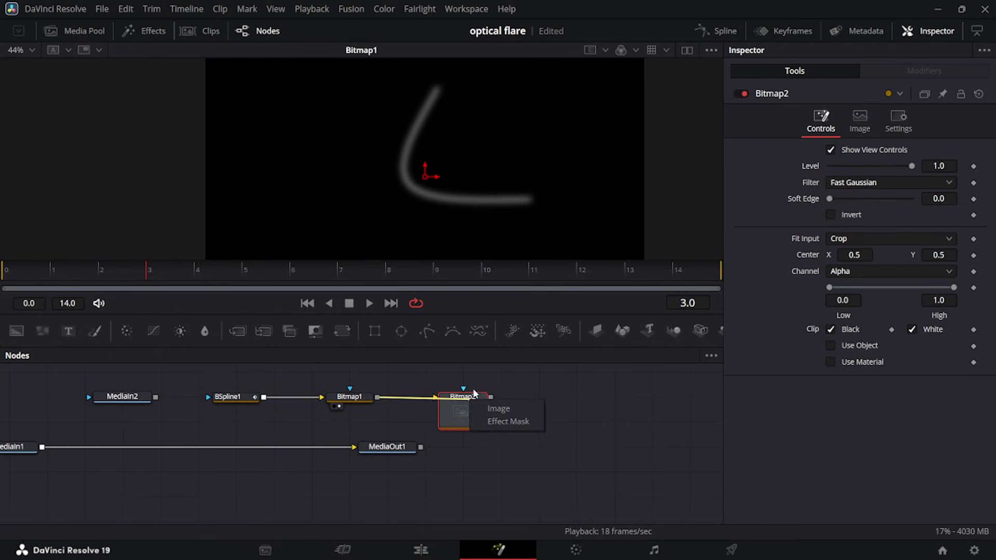
left_click(510, 411)
key("1")
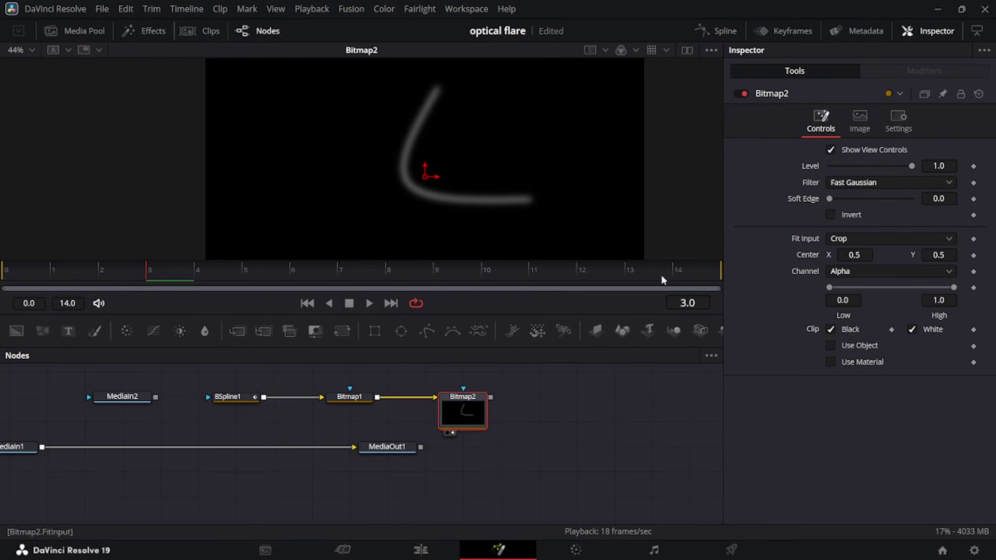
left_click_drag(954, 287, 749, 343)
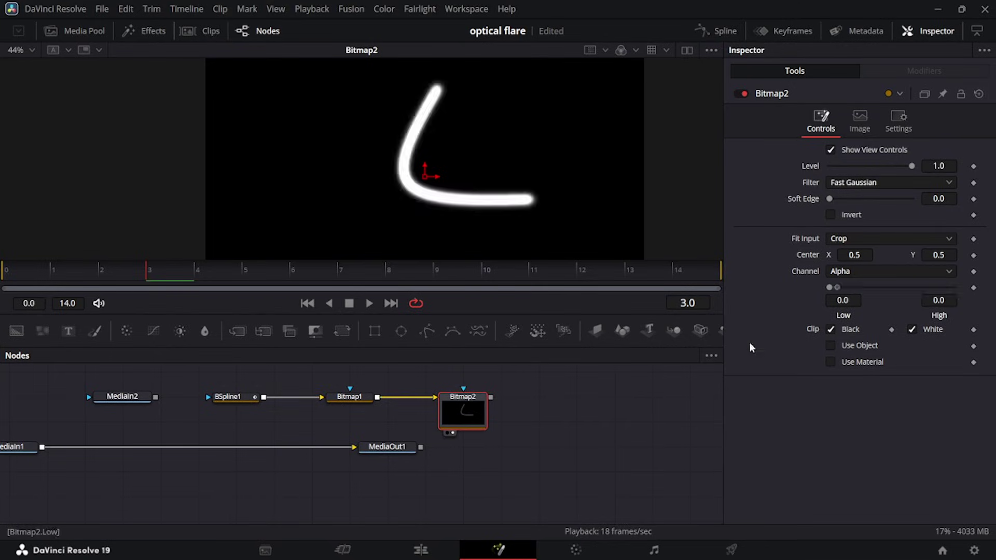
Add an Erode/Dilate node after Bitmap2, connect Bitmap2's output to it, and show it in the viewer
left_click_drag(518, 428, 329, 451)
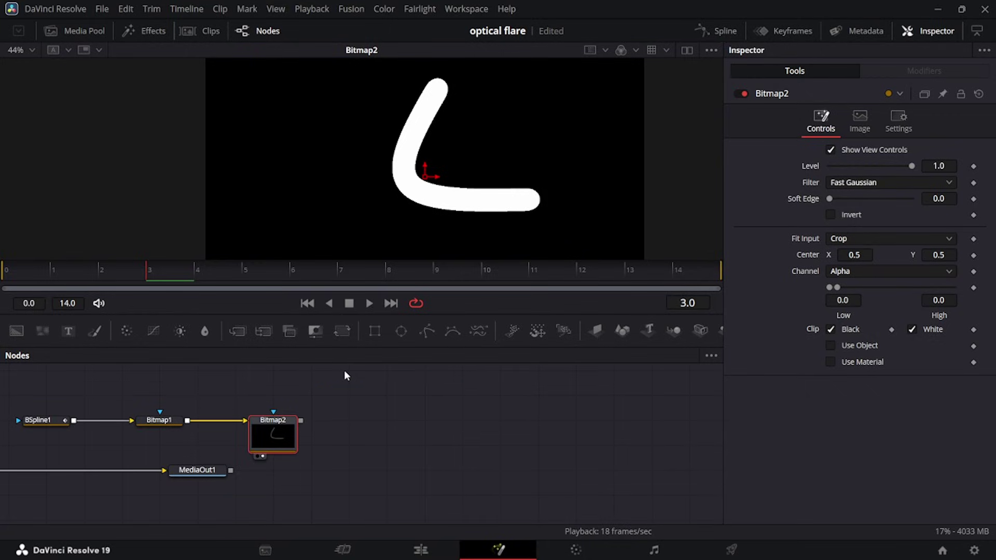
left_click(394, 409)
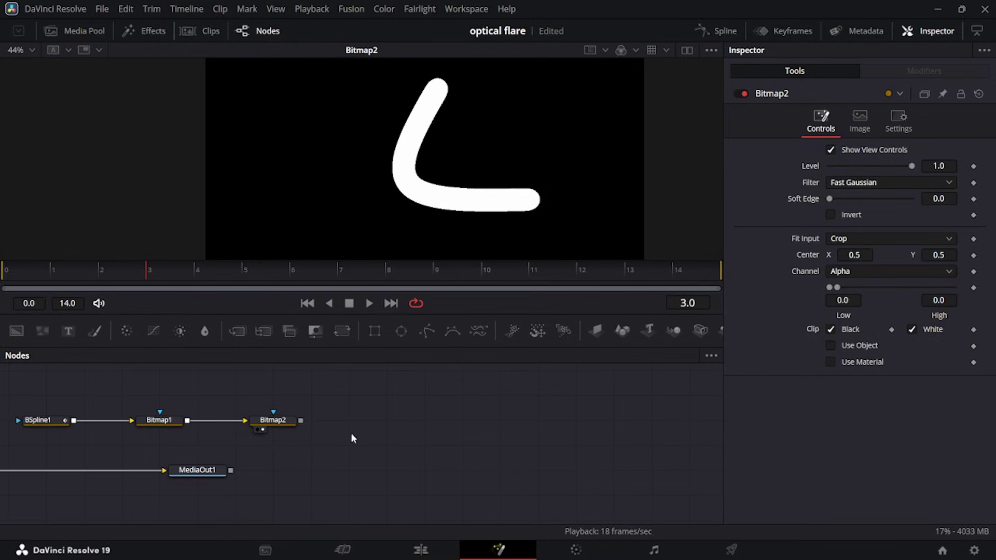
key("shift+space")
type("erd")
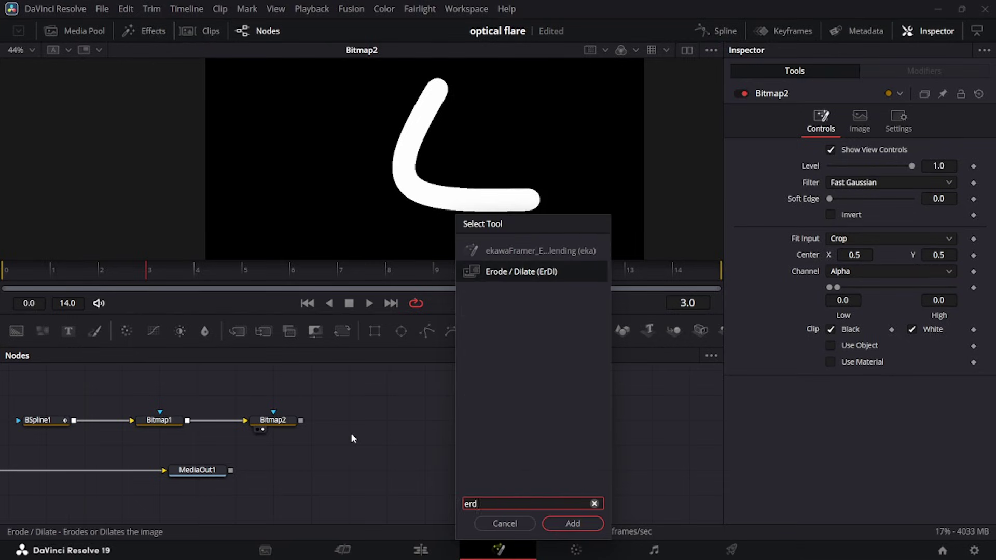
key("Return")
left_click(290, 438)
left_click_drag(301, 421, 386, 420)
left_click(375, 406)
key("1")
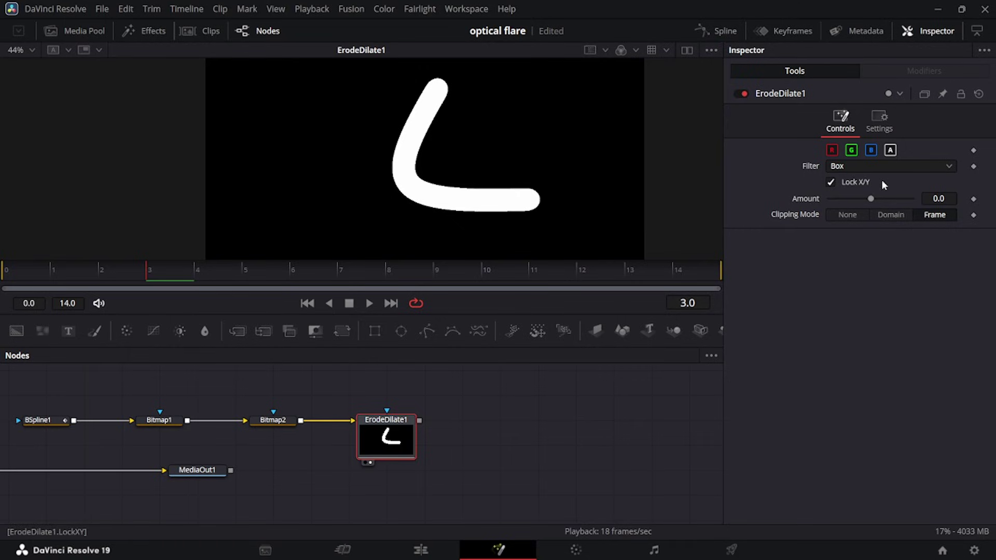
Set ErodeDilate1's Filter to Circle and its Amount to -0.0231 to thin the stroke
left_click(831, 167)
left_click(859, 223)
left_click_drag(870, 198, 689, 212)
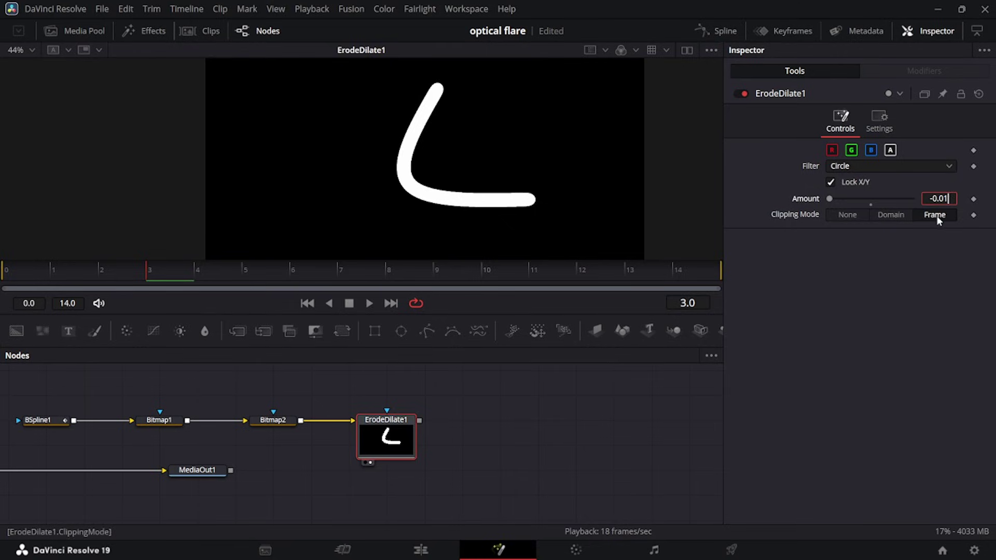
key("BackSpace")
type("3")
key("Return")
left_click_drag(838, 199, 844, 204)
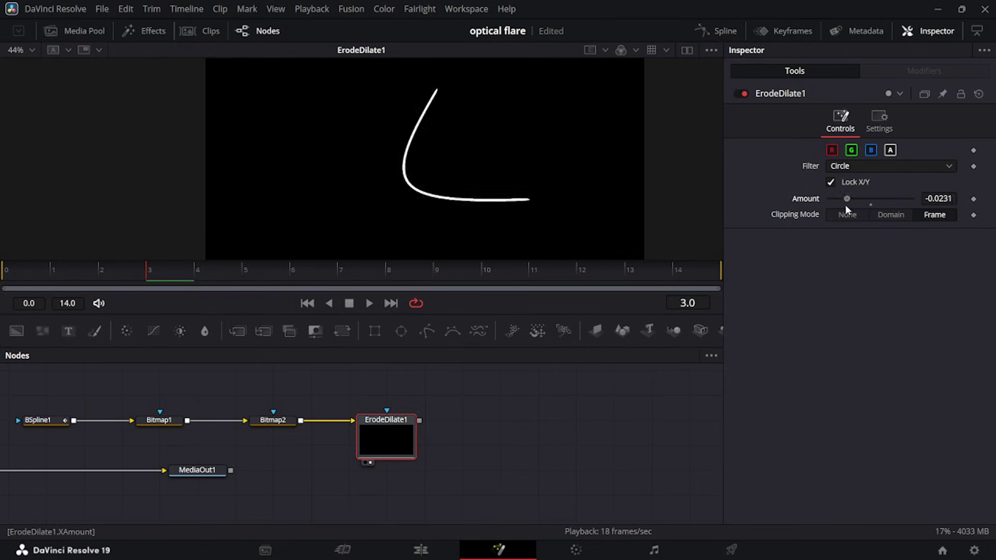
Add a Background node masked by ErodeDilate1's output and show it in the viewer
left_click_drag(563, 181, 556, 191)
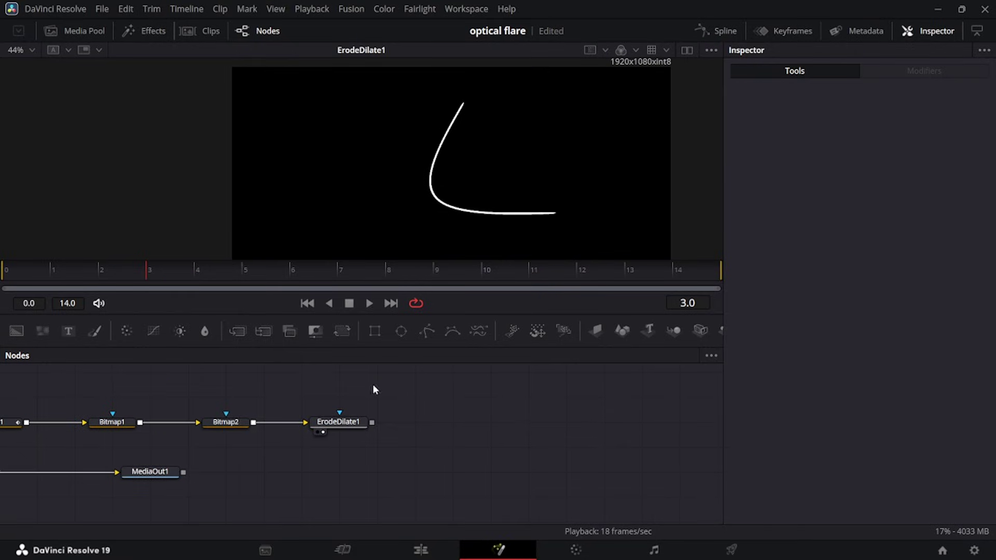
left_click_drag(16, 332, 459, 428)
left_click_drag(372, 423, 453, 422)
key("2")
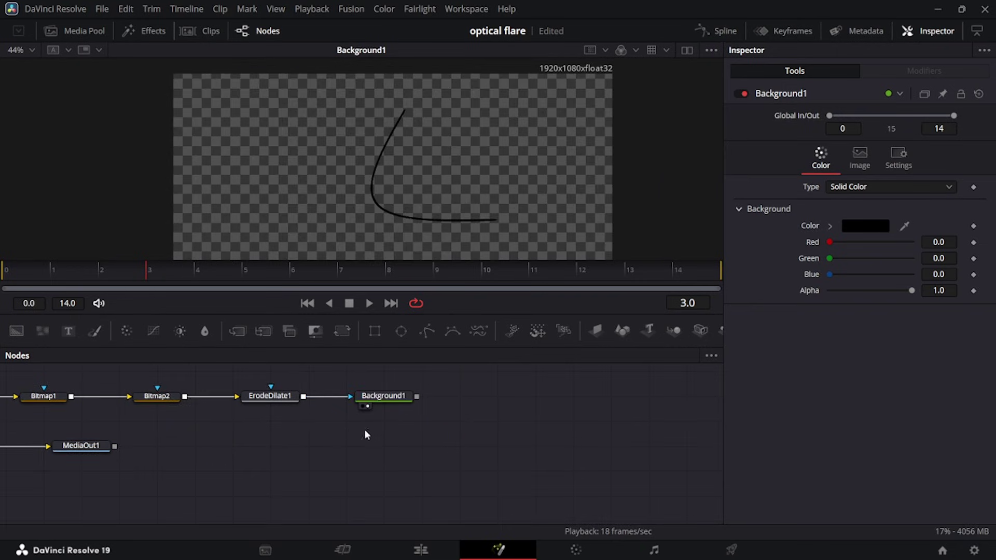
Add a SkapeGlow node and connect Background1's output to its input
key("shift+space")
type("s")
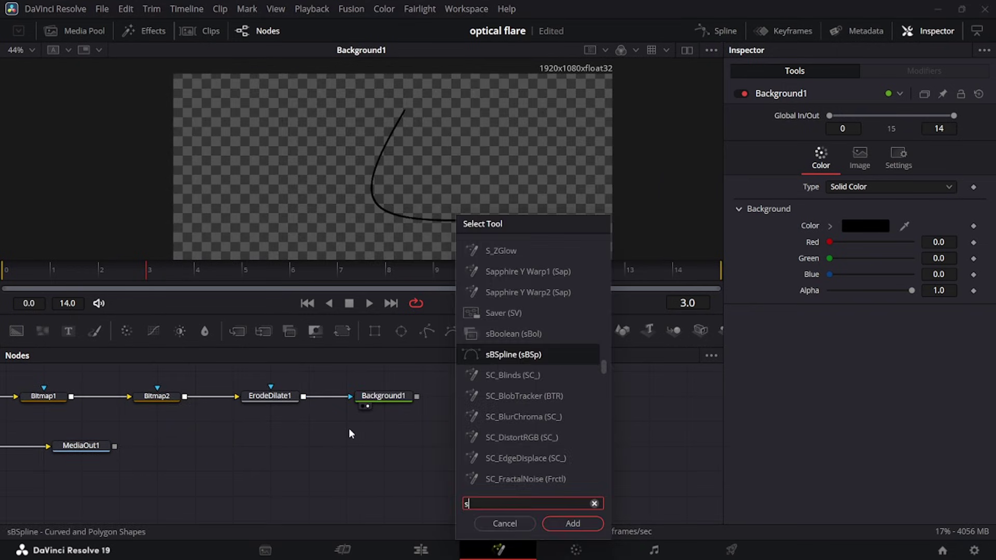
type("kap")
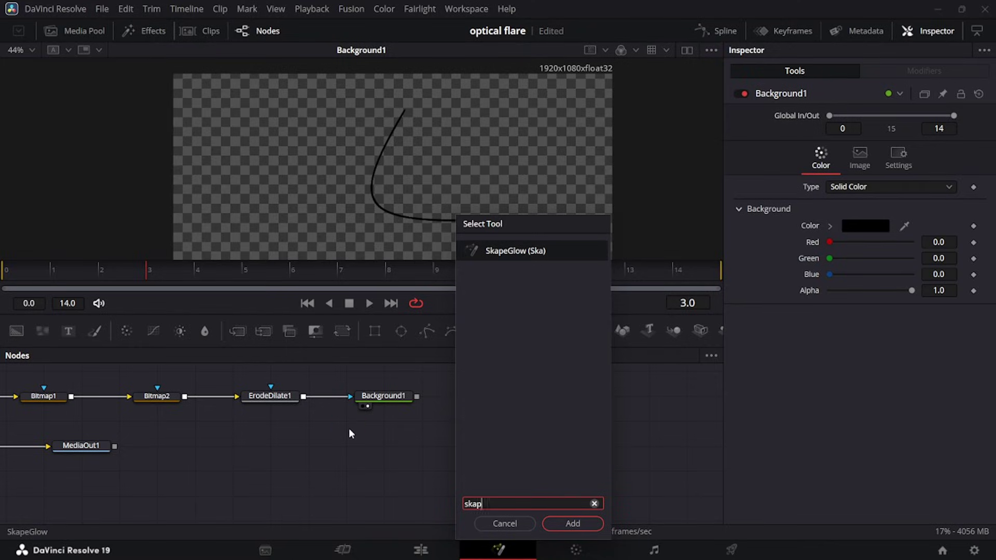
key("Return")
left_click_drag(416, 396, 463, 446)
Keep Background1 as a solid color and set its color to red, #ff0000
left_click(386, 398)
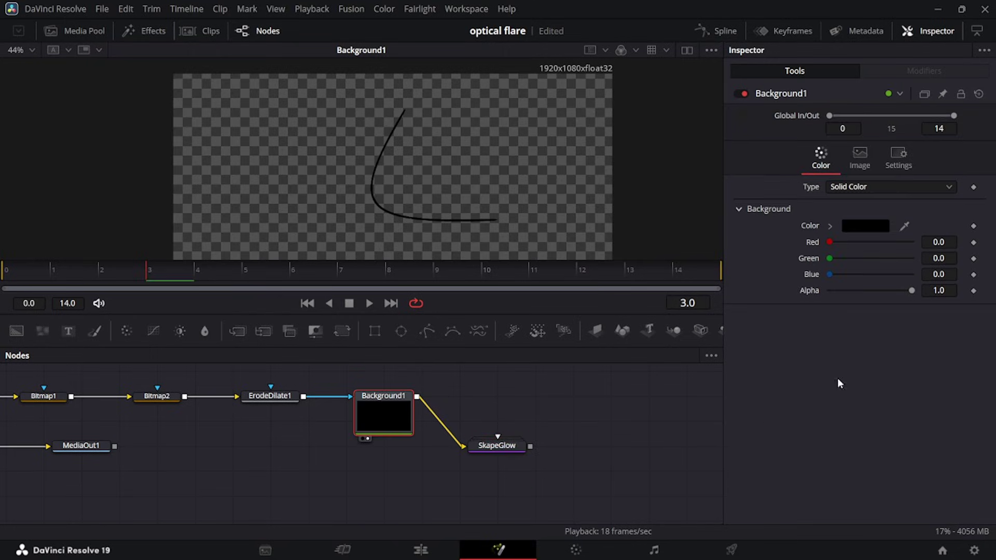
left_click(867, 188)
left_click(792, 240)
left_click(861, 229)
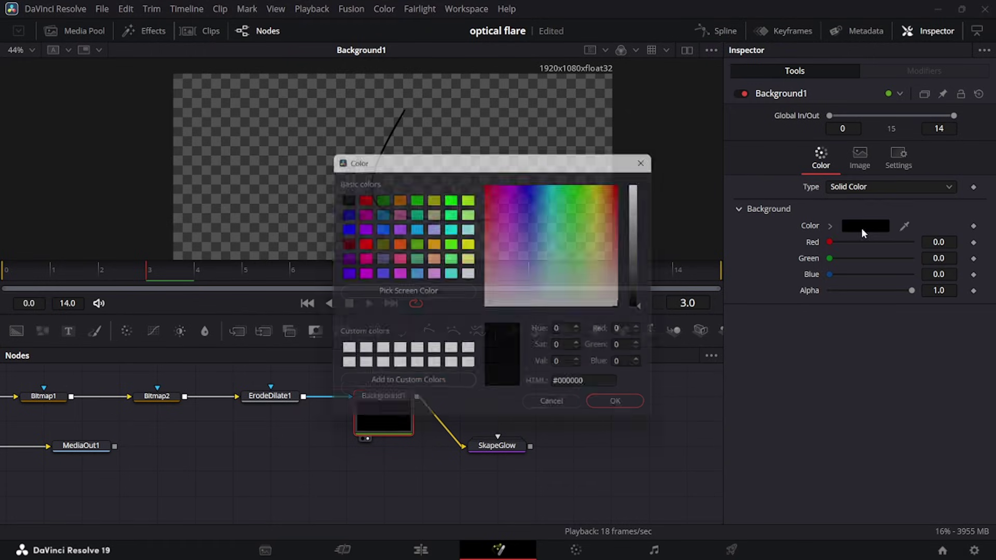
left_click(361, 241)
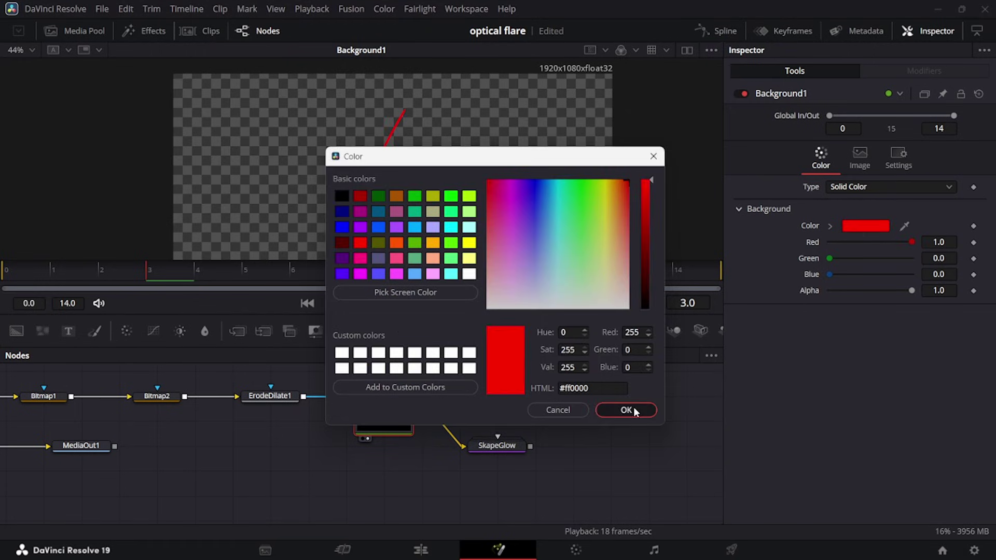
left_click(626, 409)
View SkapeGlow, place it below Background1, and set its glow Strength to 2.4, Spread to 1.67 and Radius to 3.1
left_click(498, 447)
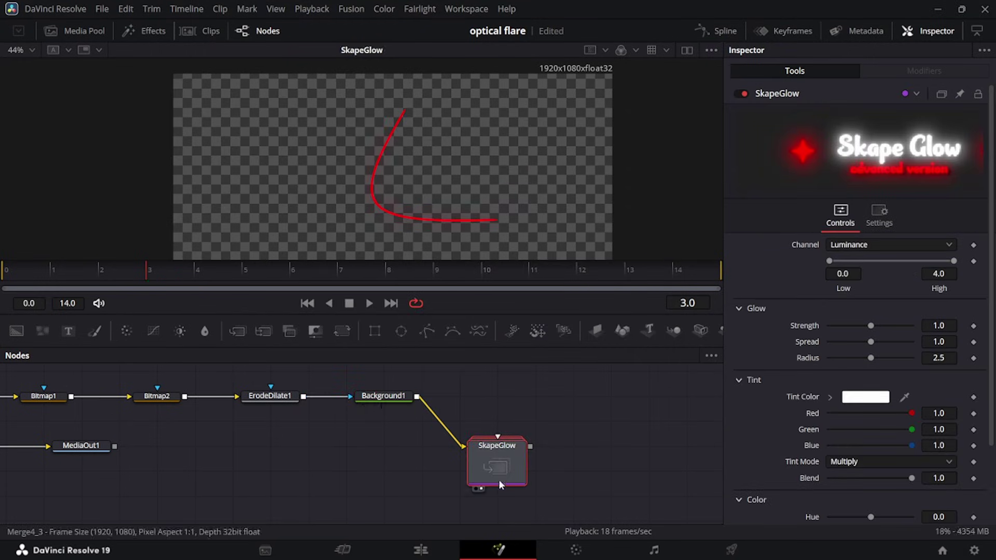
left_click_drag(499, 479, 346, 502)
left_click_drag(880, 325, 894, 327)
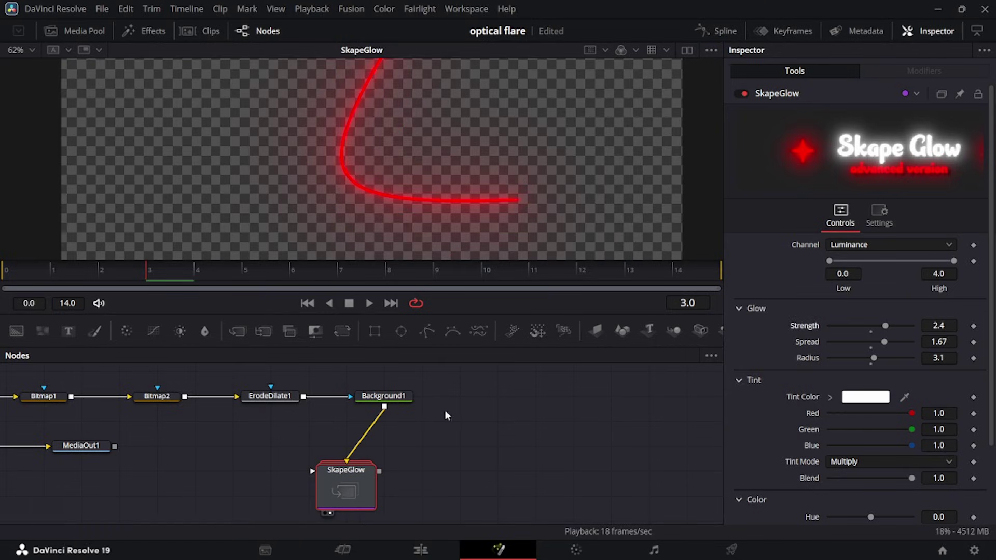
Add a second Background masked by Background1, followed by an Erode/Dilate node shown in the viewer with its Filter set to Circle
left_click(384, 395)
left_click(16, 330)
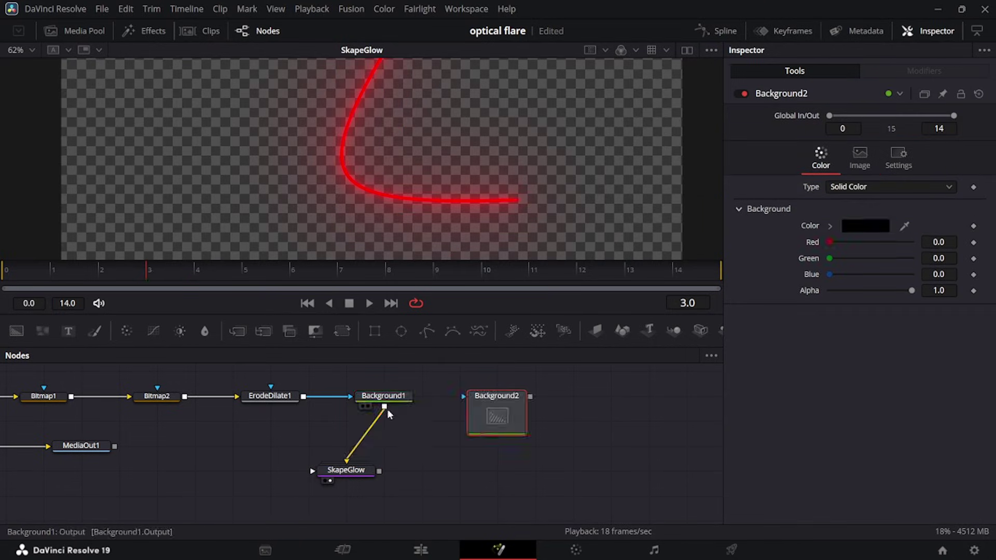
left_click_drag(384, 406, 522, 410)
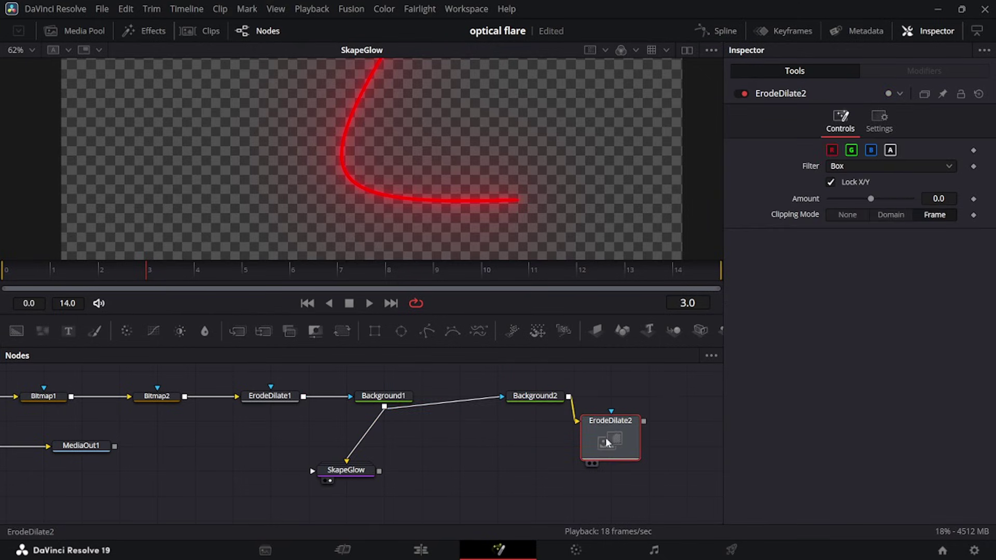
key("2")
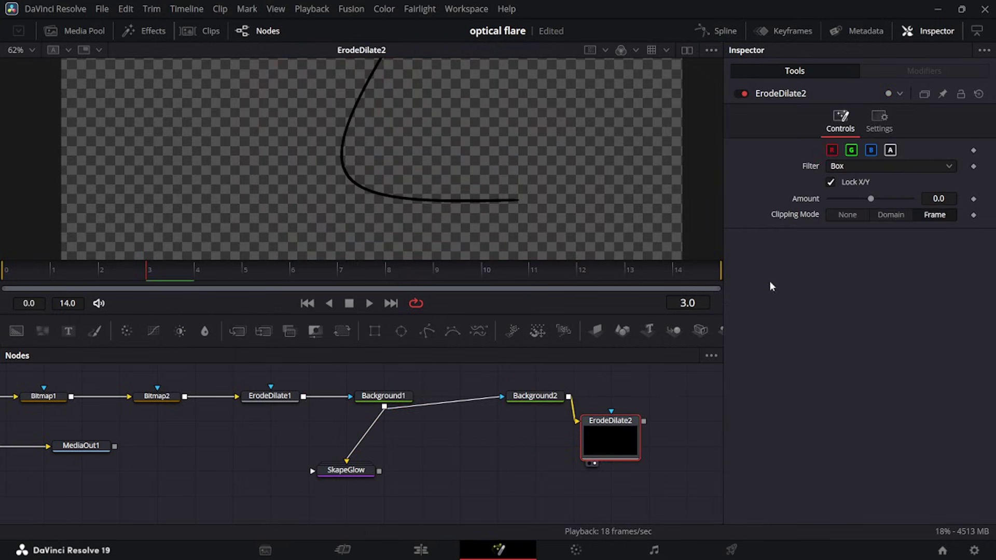
left_click(882, 167)
left_click(856, 228)
Duplicate the SkapeGlow node, chain the copy after the original, and show SkapeGlow_1 in the viewer
left_click(357, 473)
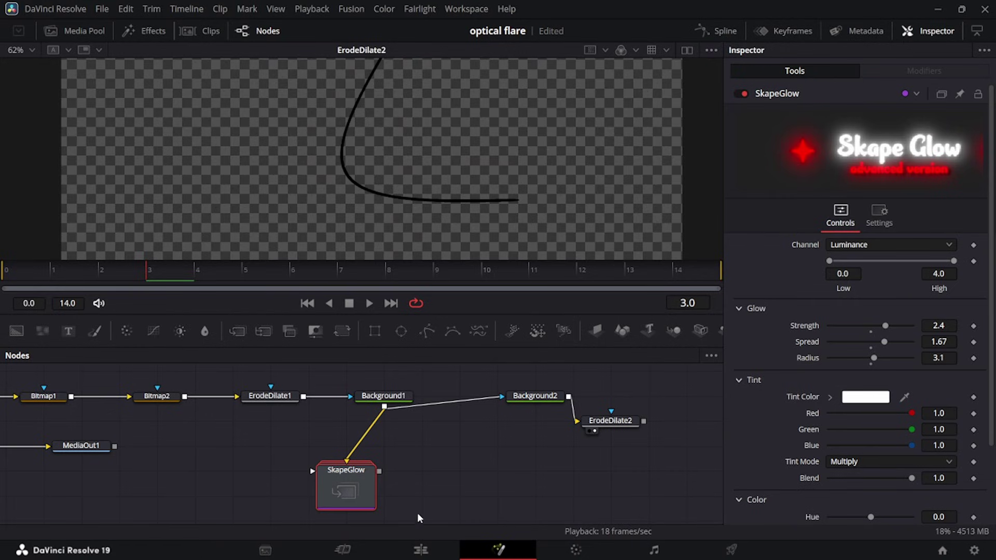
left_click(425, 462)
key("ctrl+v")
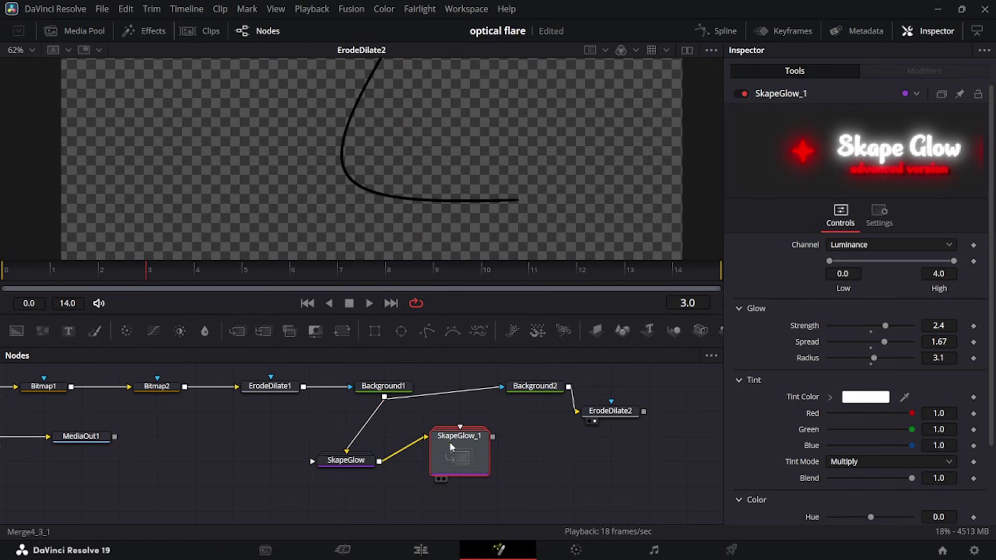
left_click_drag(480, 454, 518, 478)
key("1")
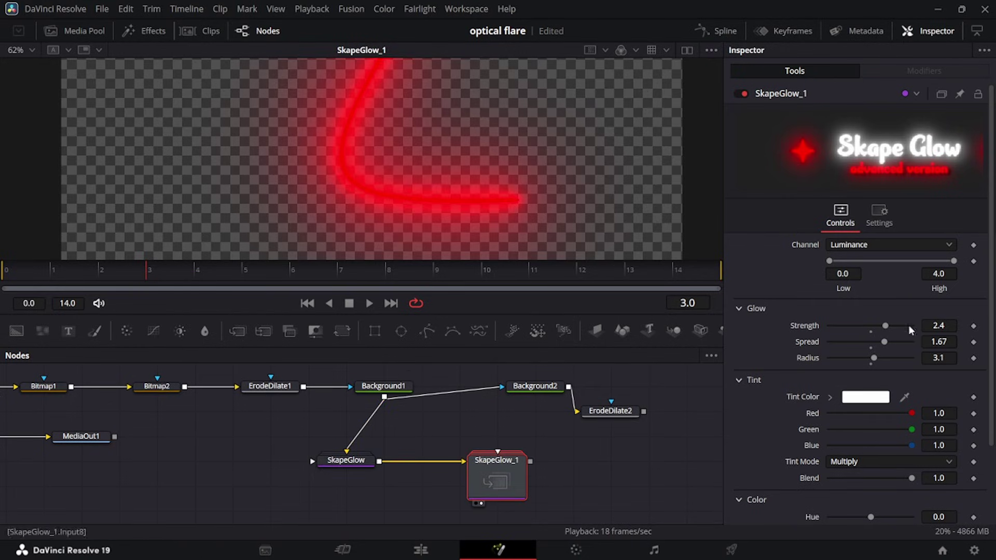
Set SkapeGlow_1's Strength to 0.84 and Spread to 1.32, and connect ErodeDilate2's output to its second input
left_click_drag(888, 328, 874, 330)
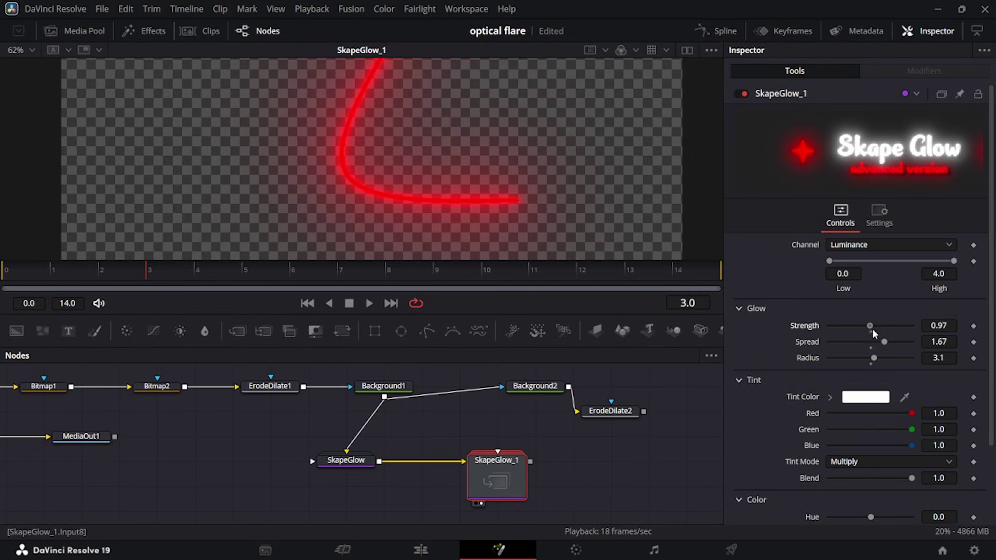
left_click_drag(885, 345, 877, 344)
left_click_drag(643, 411, 514, 469)
scroll(491, 398, "down", 3)
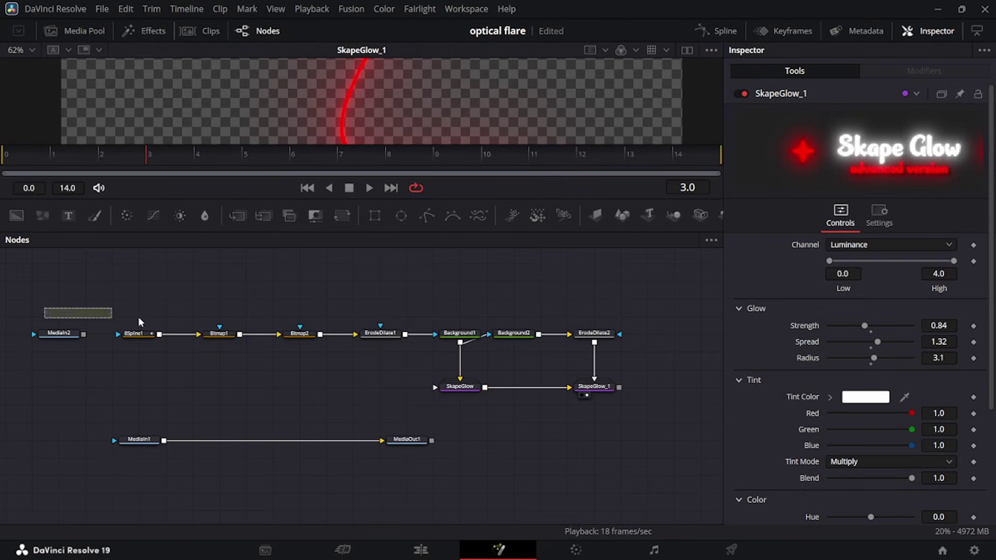
Group all the light trail nodes from BSpline1 through SkapeGlow_1 into a single group
left_click_drag(142, 324, 641, 385)
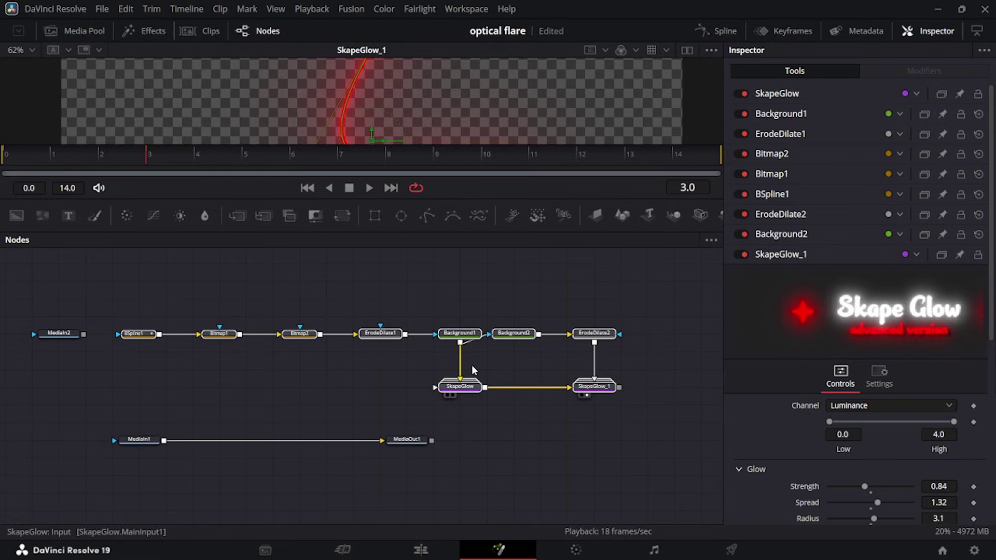
left_click(130, 302)
left_click_drag(719, 413, 622, 410)
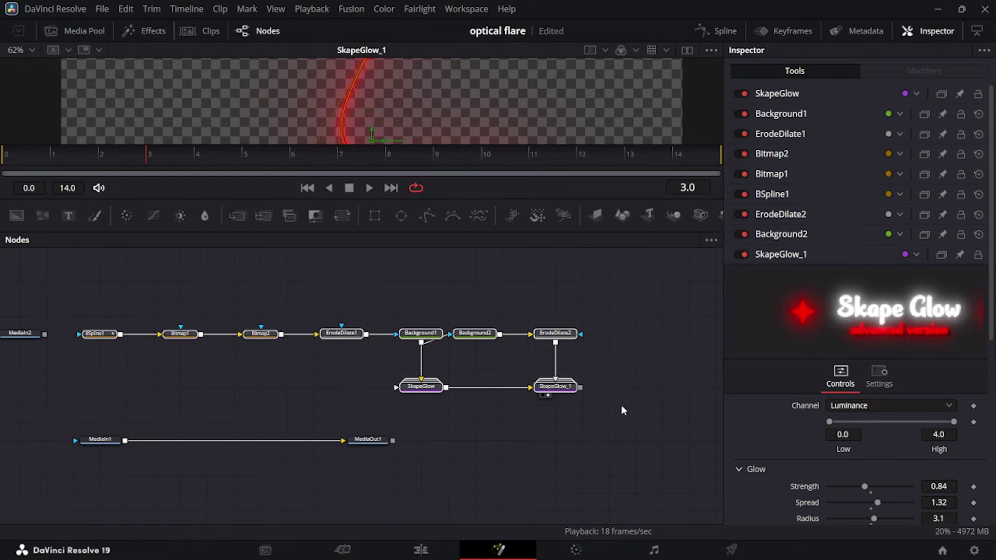
key("ctrl+g")
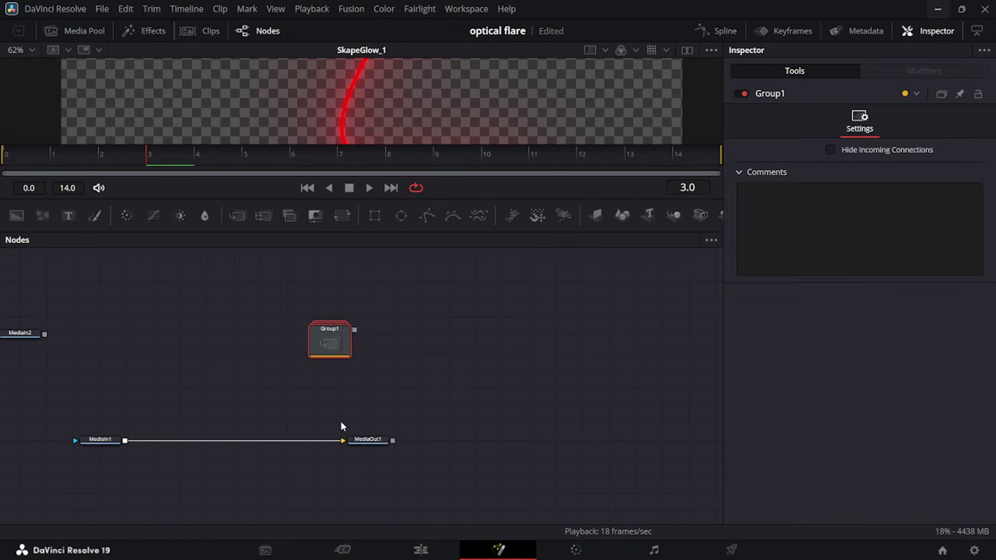
Rearrange the nodes and merge Group1 over MediaIn1 ahead of MediaOut1
left_click(255, 394)
left_click_drag(311, 395, 438, 390)
left_click_drag(482, 325, 431, 362)
left_click_drag(189, 410, 255, 438)
left_click_drag(478, 337, 471, 399)
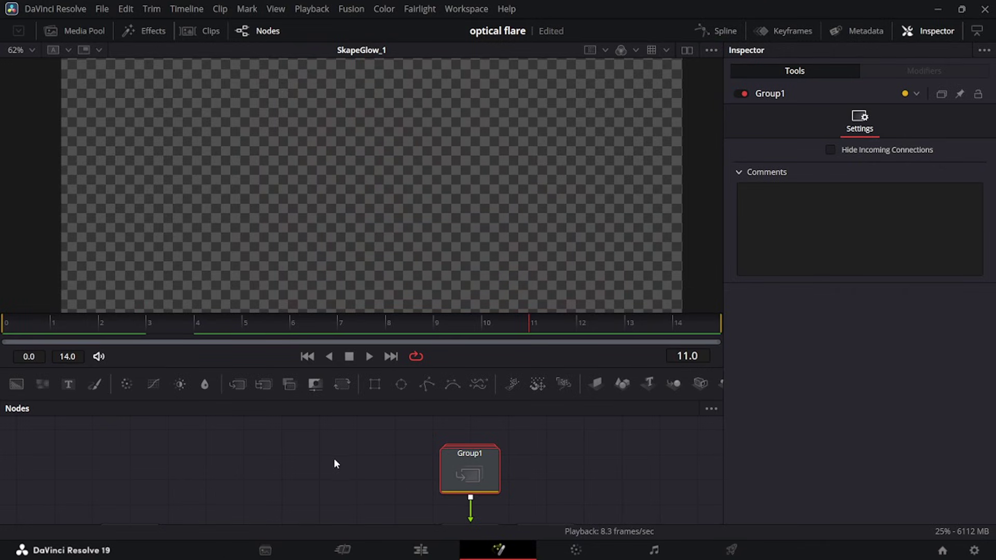
Duplicate the light trail's node chain, compare BSpline2 with the flares in MediaIn2, and return the viewer to MediaOut1
left_click_drag(334, 460, 273, 506)
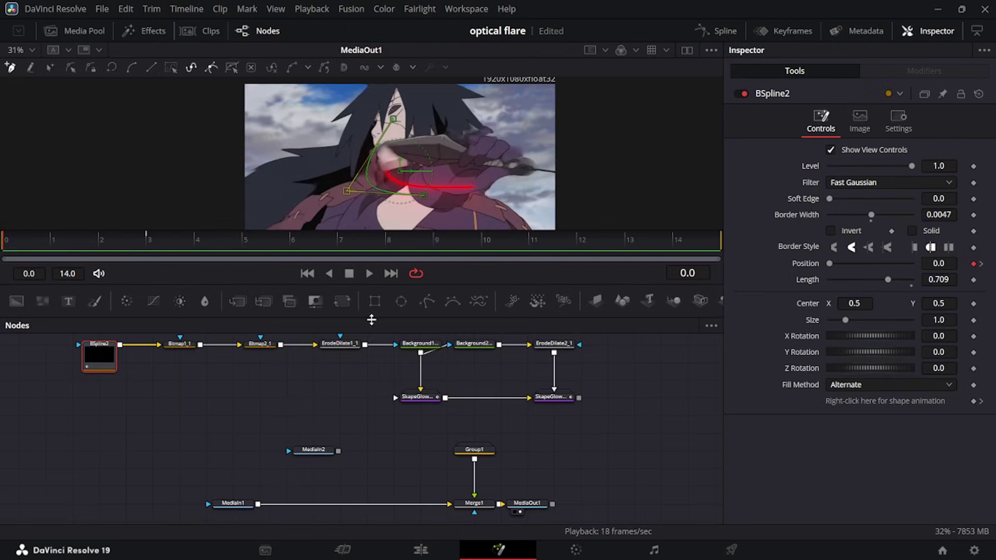
left_click_drag(232, 422, 268, 459)
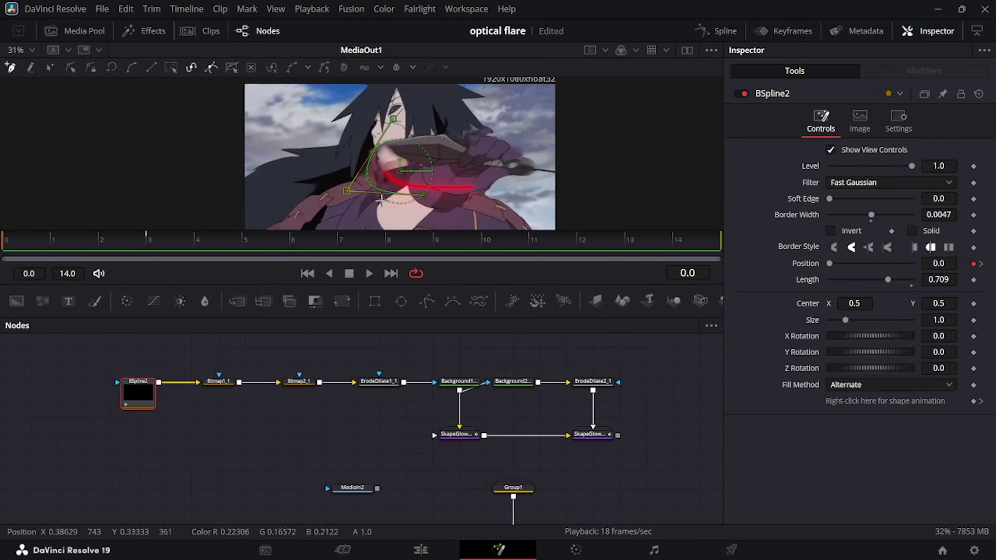
left_click_drag(429, 151, 430, 152)
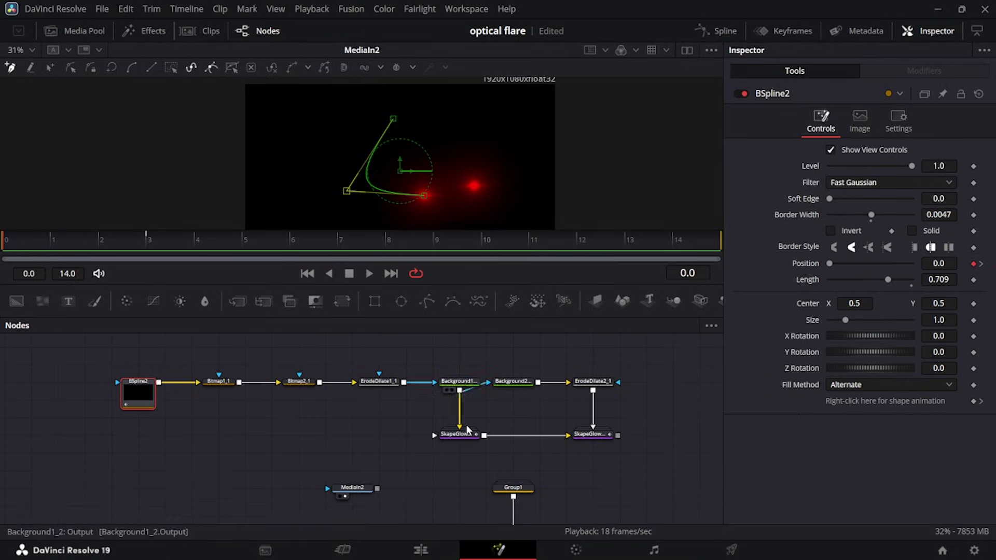
scroll(557, 459, "down", 3)
left_click_drag(561, 463, 445, 188)
scroll(493, 387, "up", 3)
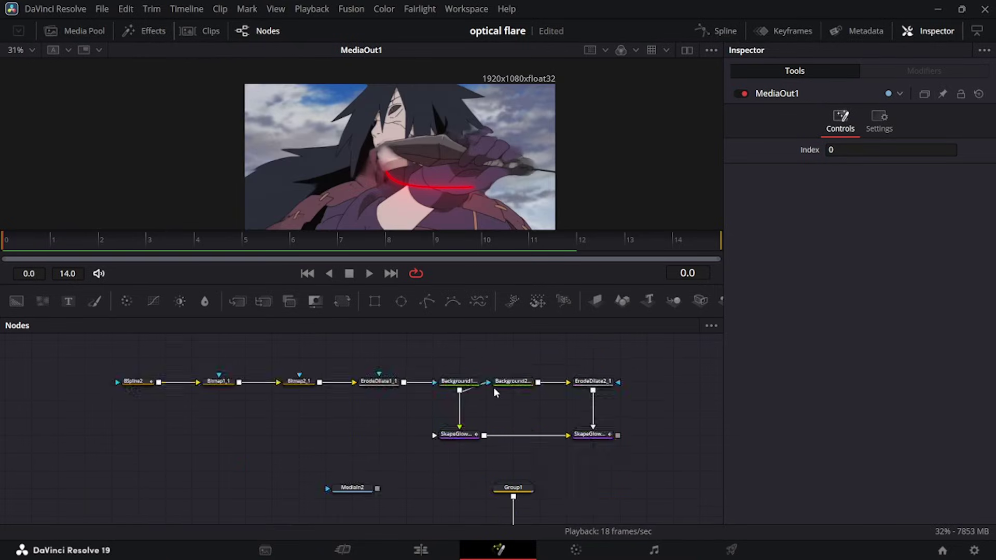
Group the duplicated trail nodes and merge Group2 over MediaIn1, before Merge1
left_click_drag(141, 347, 655, 446)
key("ctrl+g")
left_click_drag(400, 397, 427, 414)
left_click_drag(435, 390, 275, 444)
Examine the Position curves of Group1 and Group2 with Polyline hidden in the Spline editor, and play through the composite
key("space")
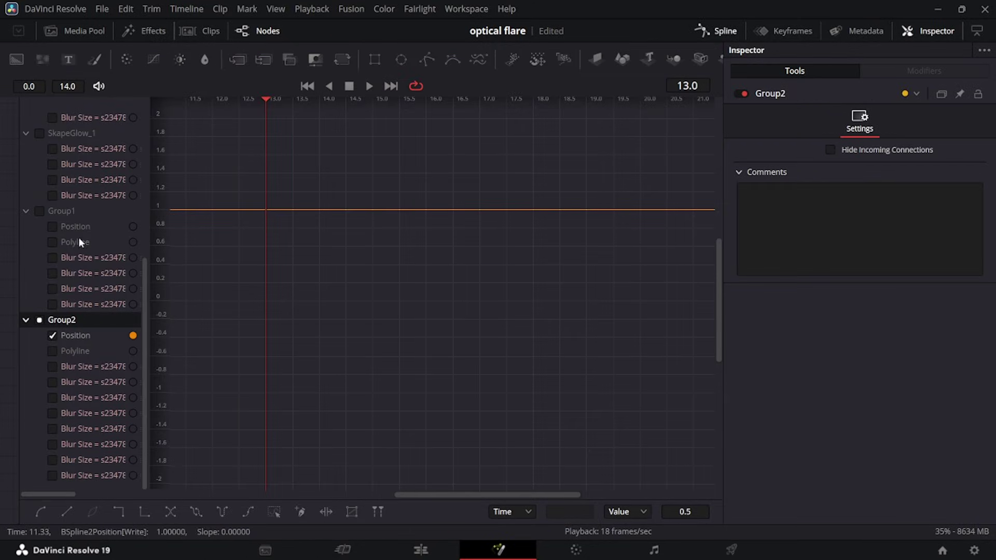
left_click(54, 214)
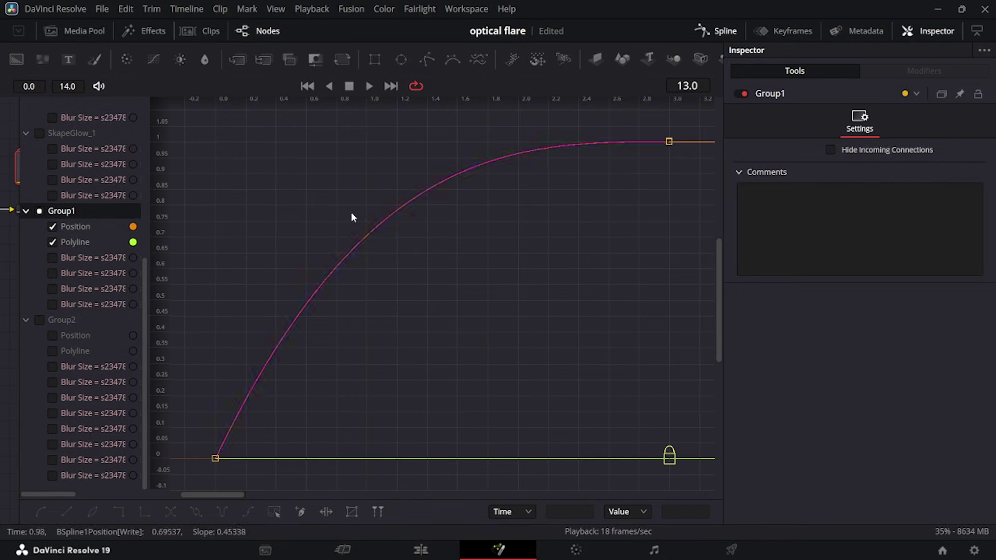
key("ctrl+a")
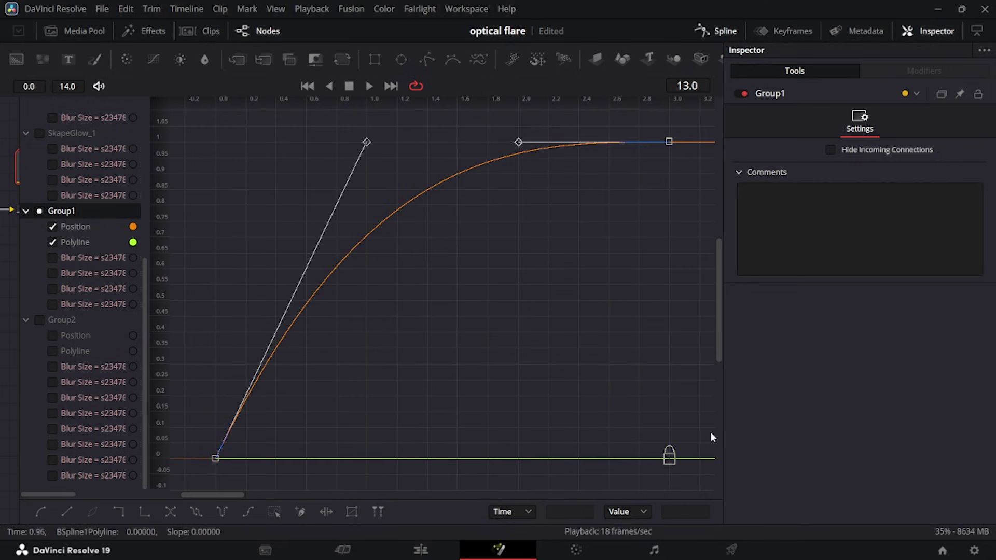
left_click(52, 242)
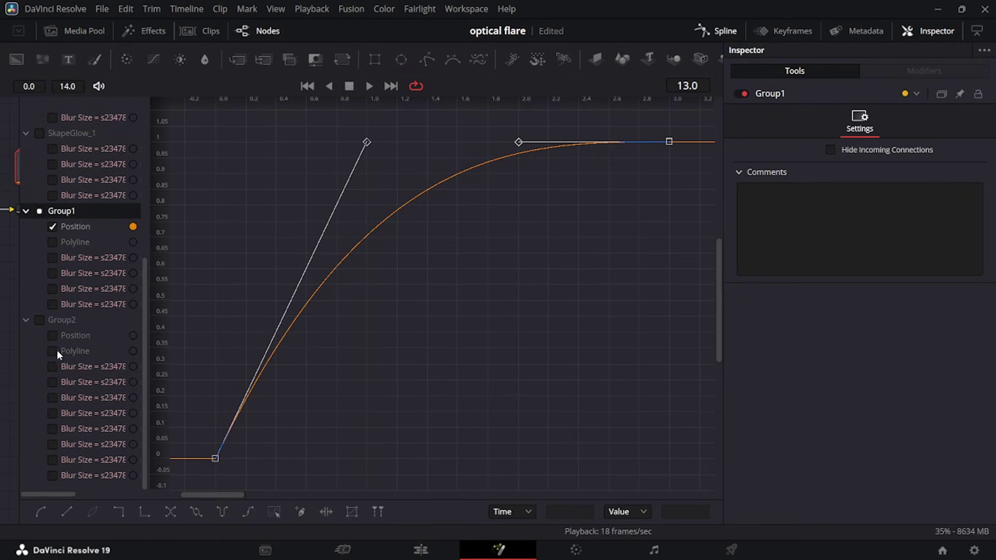
left_click(50, 321)
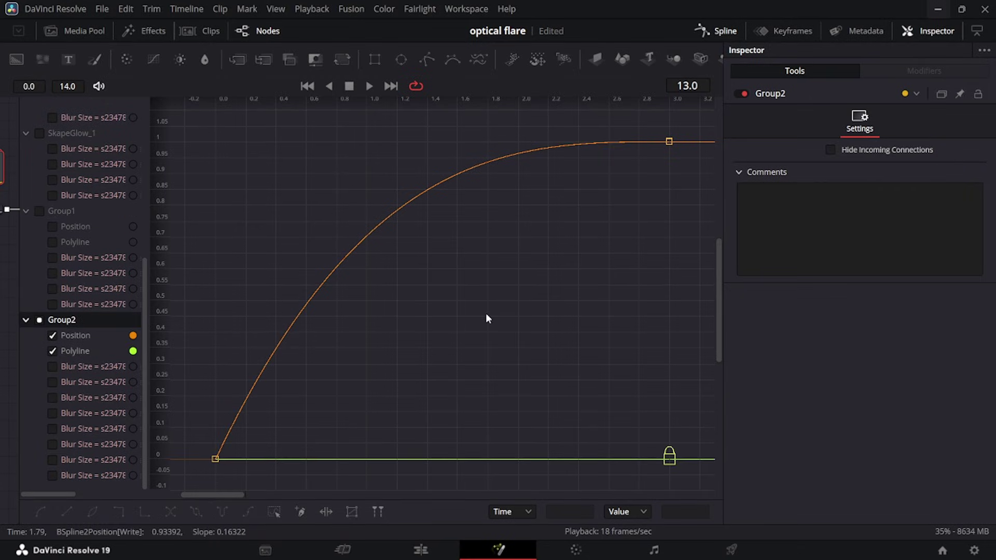
left_click(76, 351)
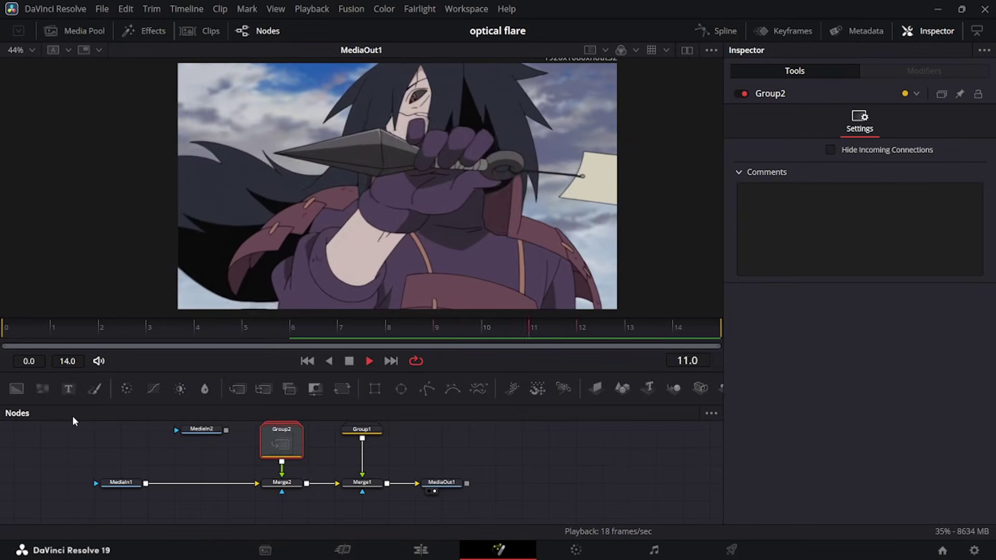
key("space")
left_click_drag(37, 336, 357, 332)
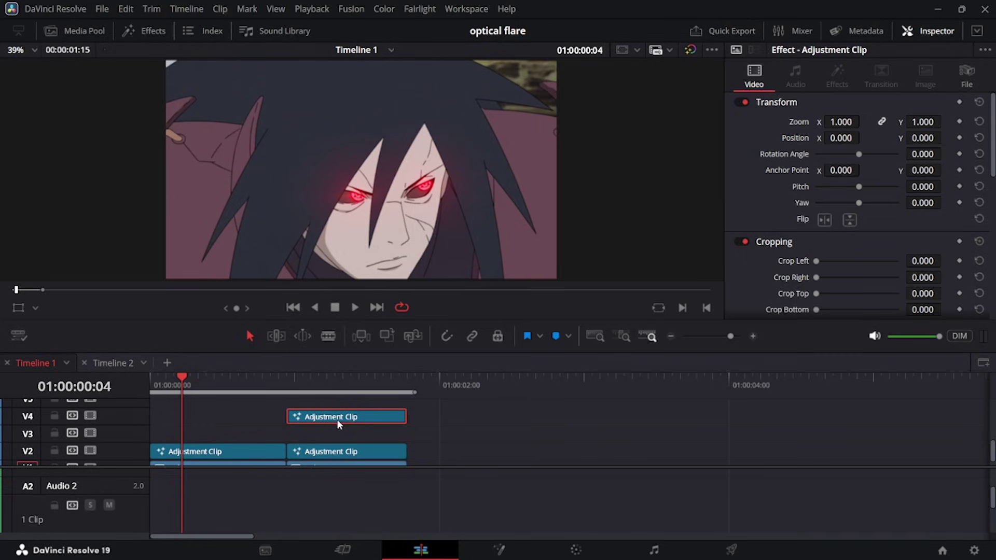
Add an adjustment clip on V3 spanning the first clip, and copy it over the second clip with matching length
left_click(73, 31)
left_click_drag(100, 91, 473, 435)
left_click_drag(489, 434, 594, 434)
left_click(504, 435)
left_click_drag(504, 435, 640, 435)
left_click_drag(722, 433, 715, 433)
left_click(510, 436)
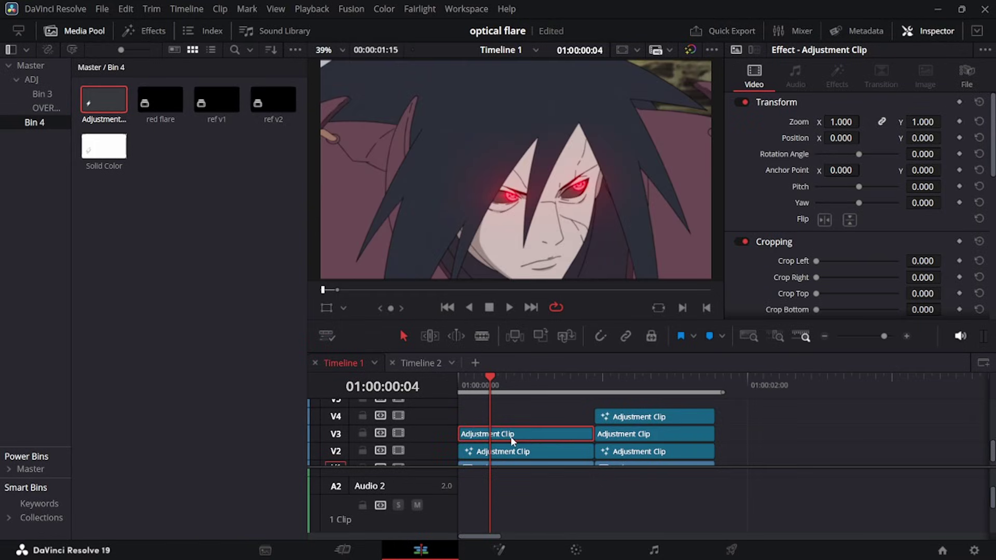
Open the first V3 adjustment clip in Fusion and add a Turbulent Noise node merged over MediaIn1
key("shift+5")
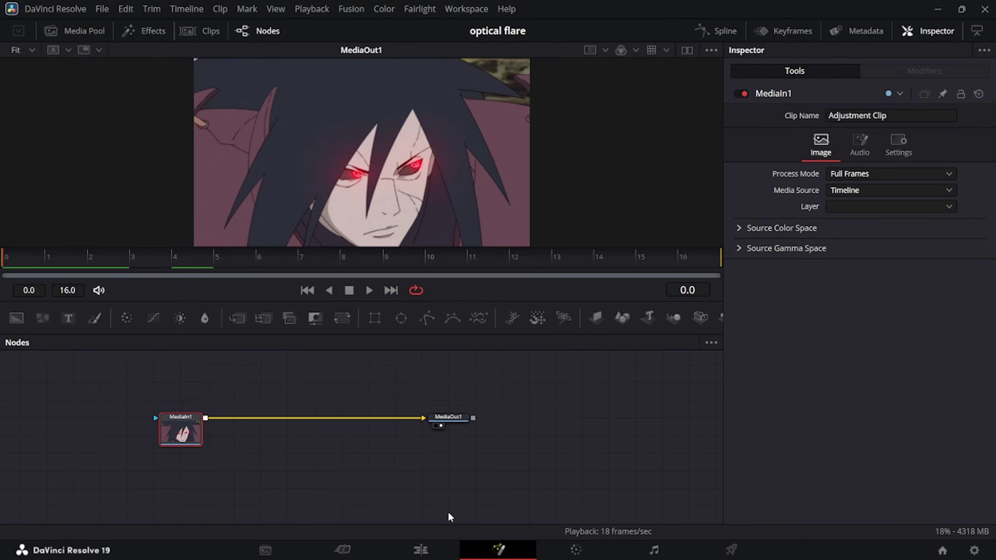
key("shift+space")
type("TURB")
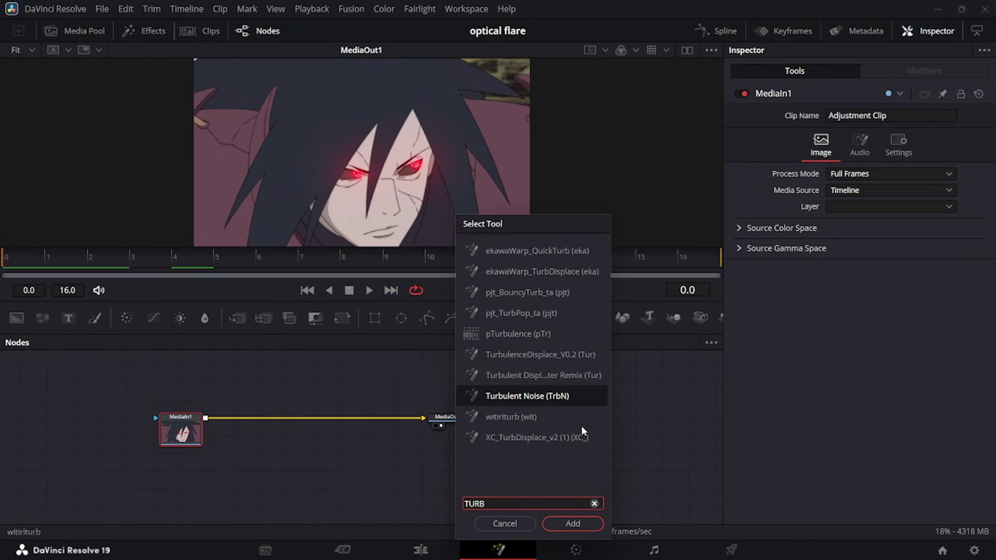
left_click(573, 524)
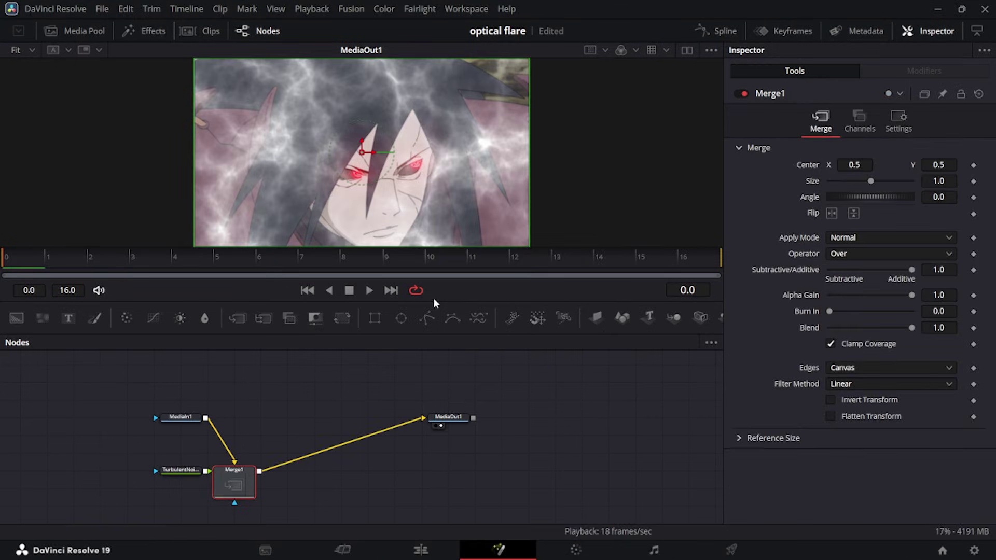
Place the Turbulent Noise node above Merge1 and set its Color 2 to black
left_click(193, 469)
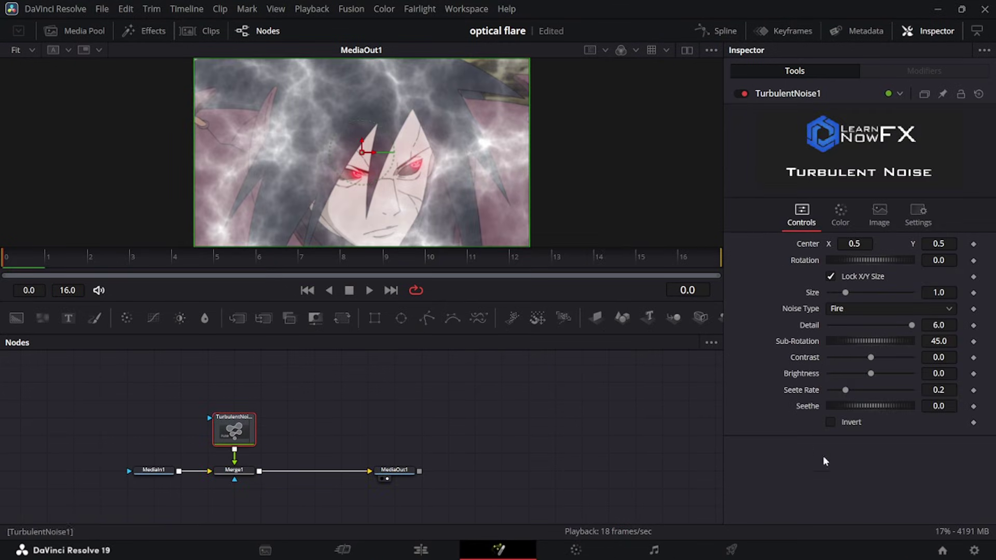
left_click(840, 213)
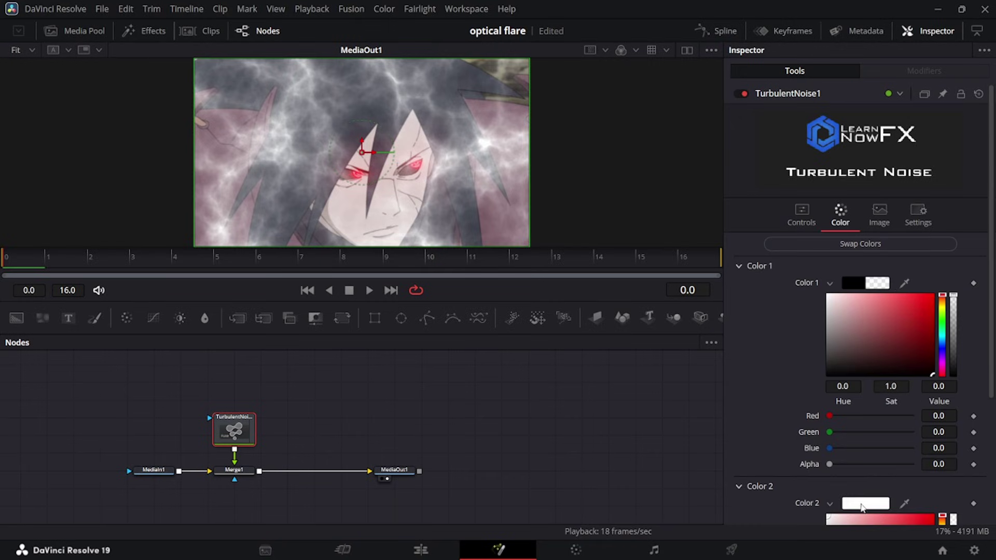
left_click(862, 504)
left_click(342, 212)
left_click(626, 410)
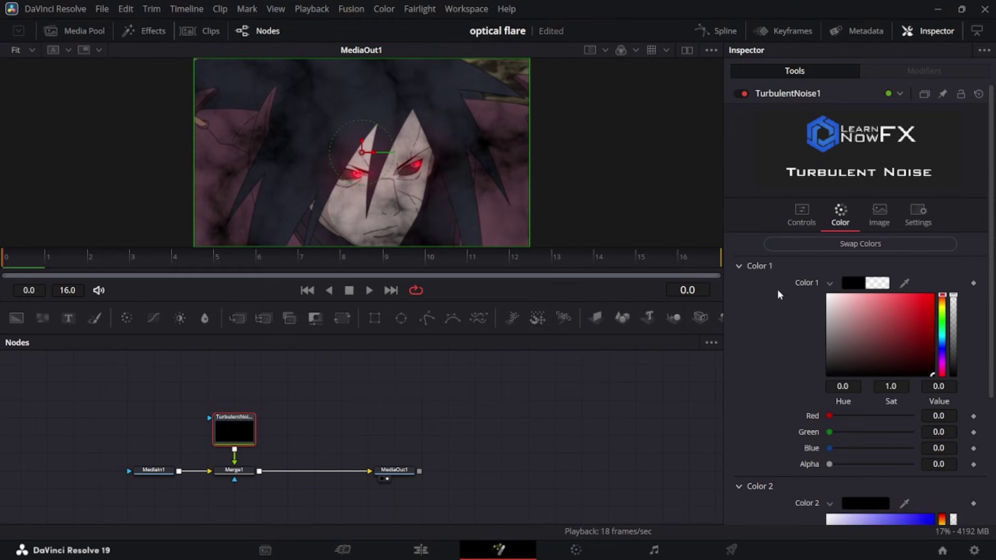
Set the turbulent noise Contrast to 0.67 and Size to about 1.19, keeping the Fire noise type
left_click(798, 214)
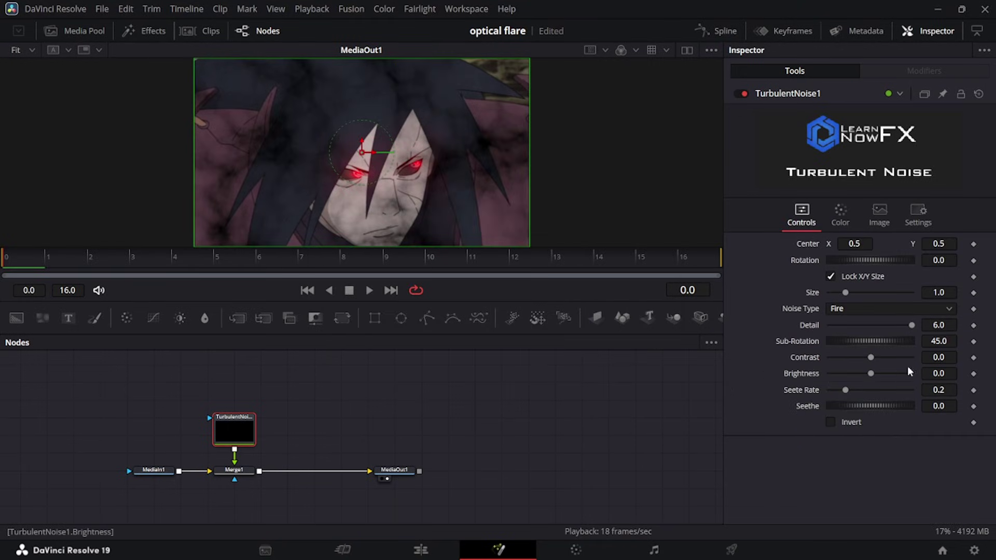
left_click_drag(871, 360, 897, 357)
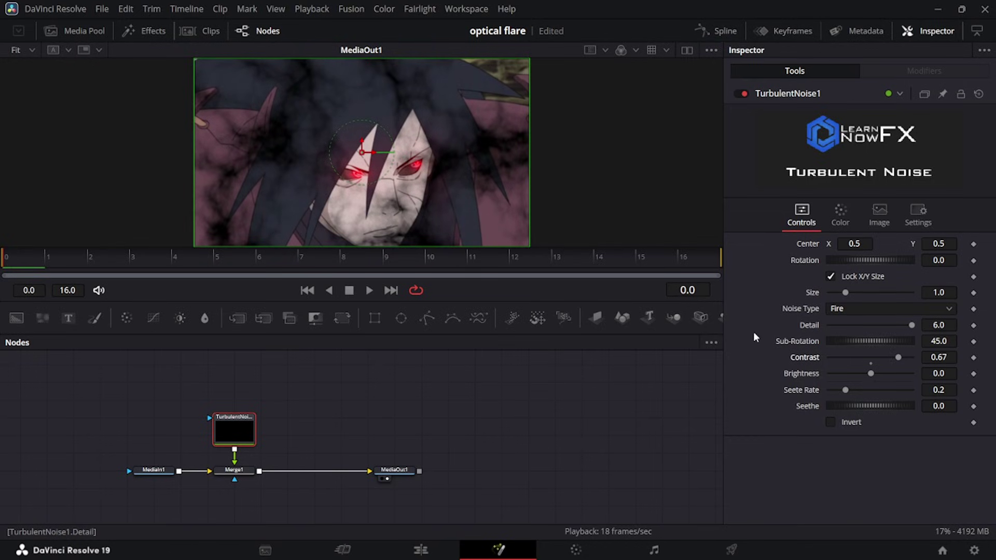
left_click(867, 311)
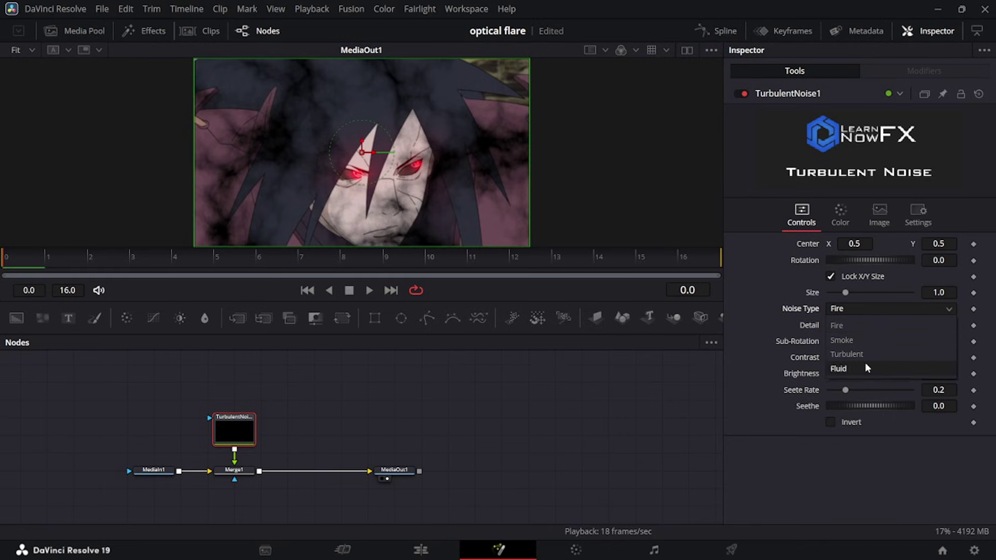
left_click(863, 324)
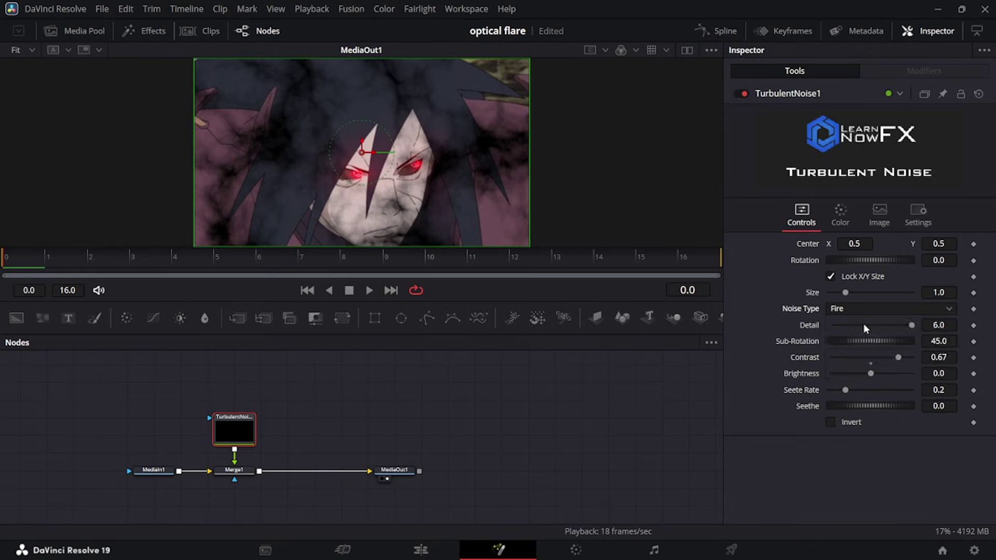
left_click_drag(531, 243, 564, 256)
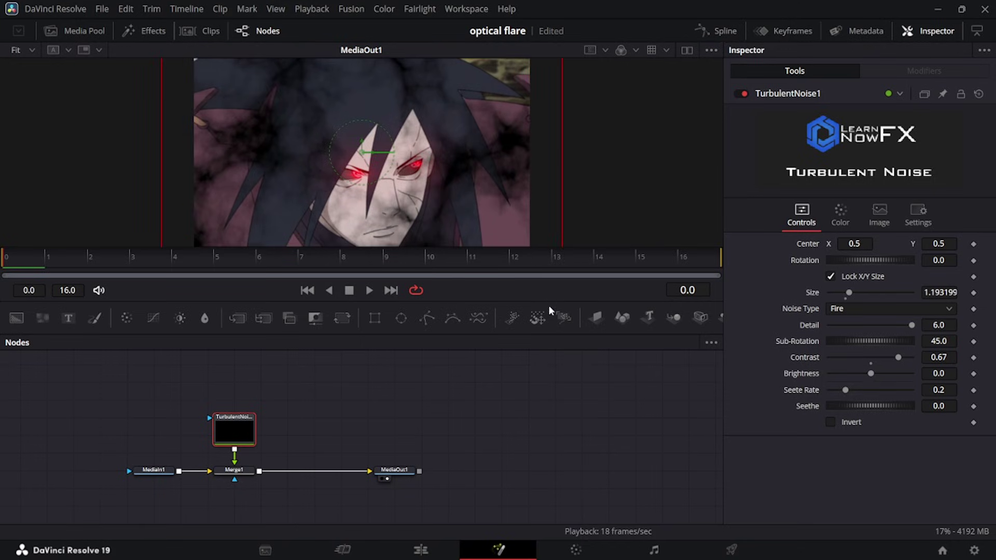
Keyframe Merge1's overall Blend from 0.0 at frame 6 to 1.0 at frame 16
left_click(343, 256)
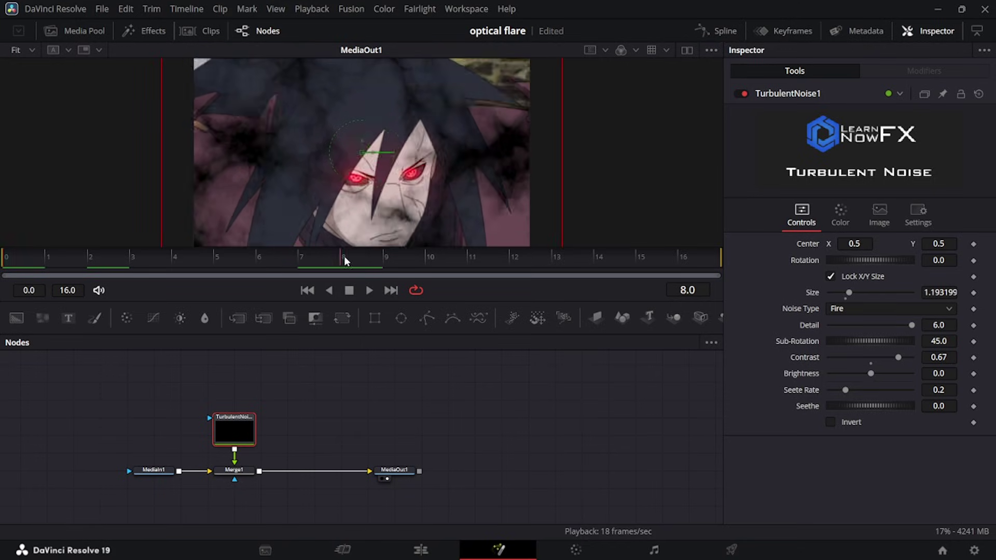
left_click(921, 227)
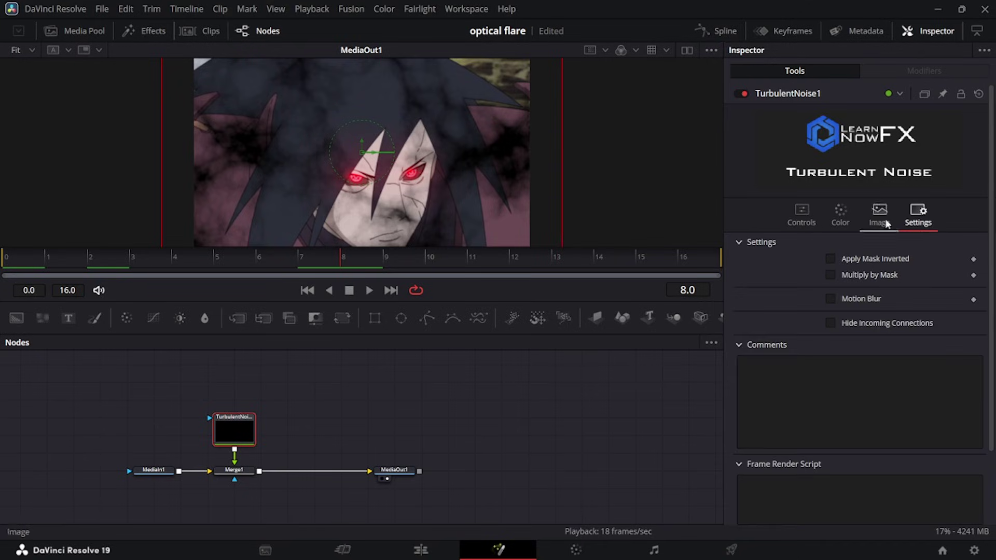
left_click(840, 213)
left_click(234, 470)
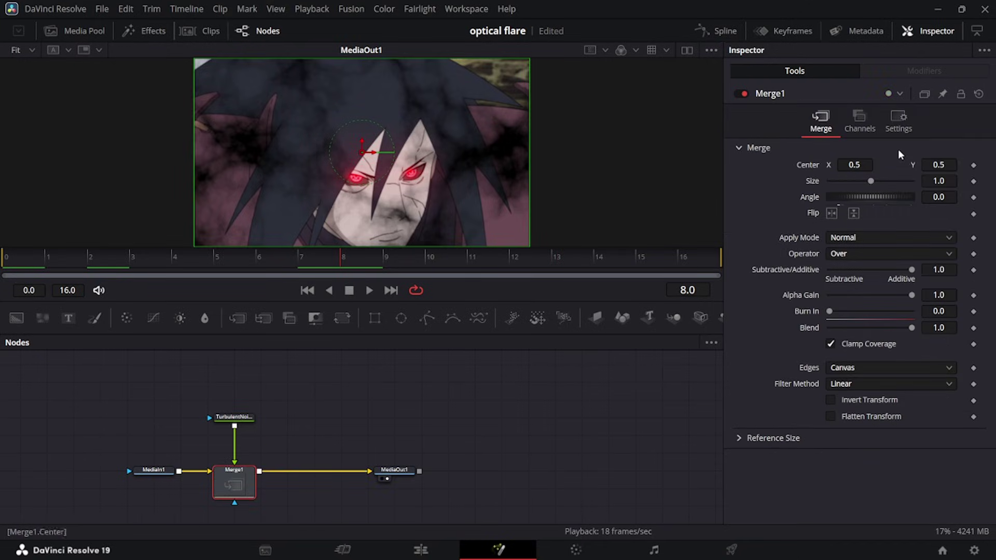
left_click(898, 121)
left_click(974, 165)
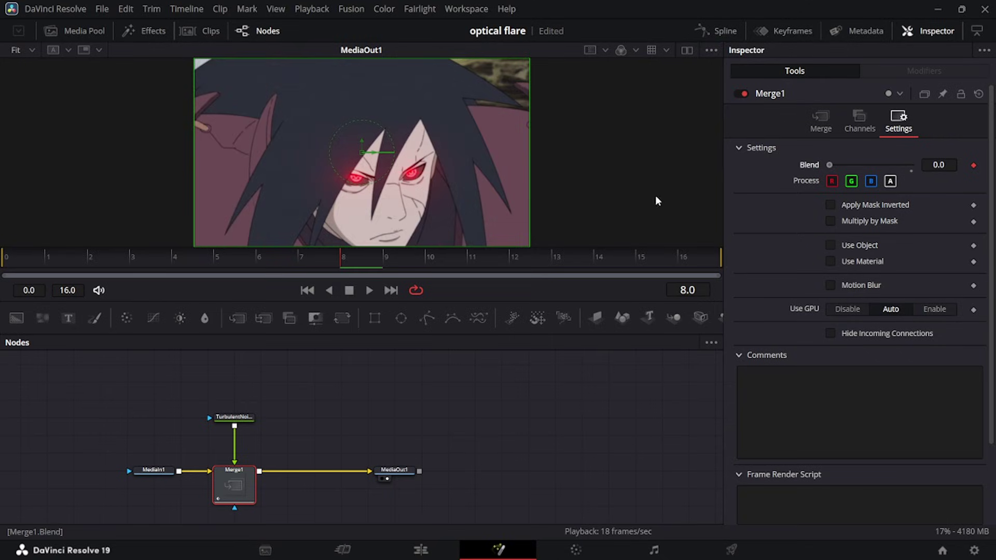
key("Left")
key("Left")
left_click(974, 165)
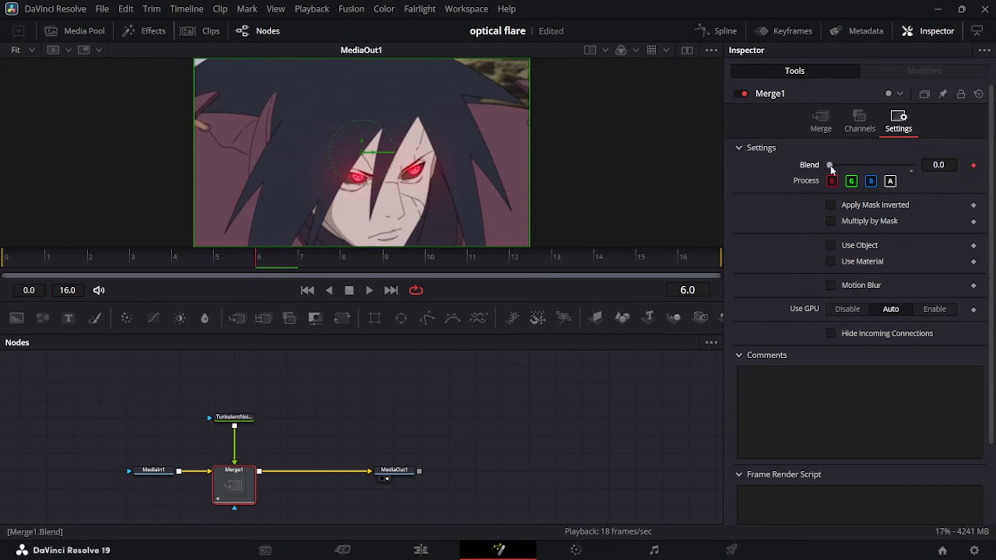
left_click_drag(466, 264, 872, 254)
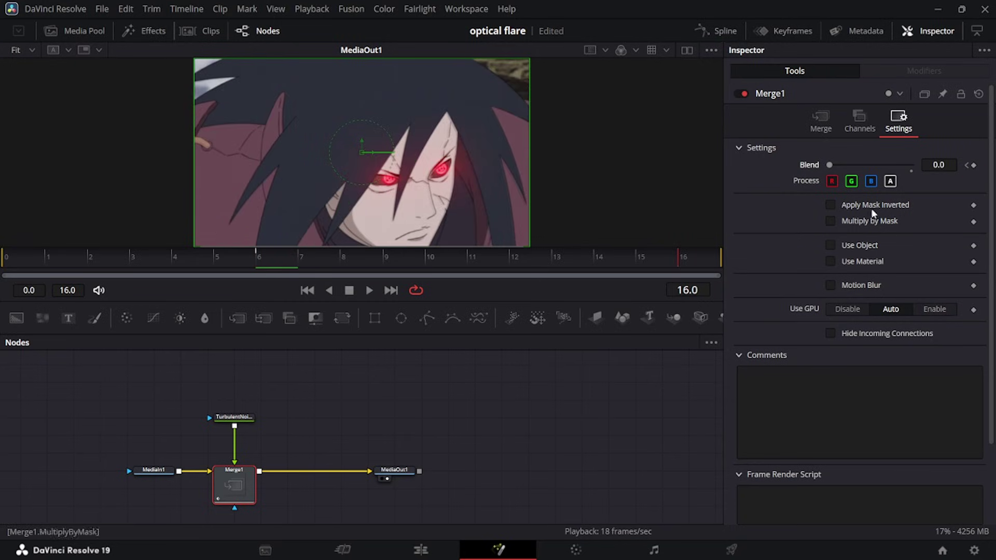
left_click(914, 166)
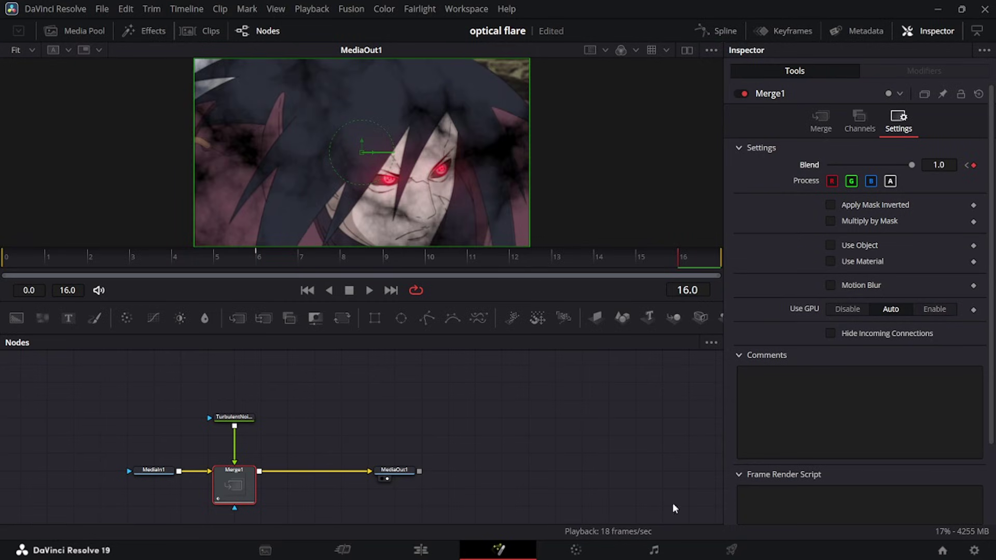
Reshape the Blend spline with its curve handles so it rises steeply from frame 6 and eases into frame 16, and play it back
left_click(715, 32)
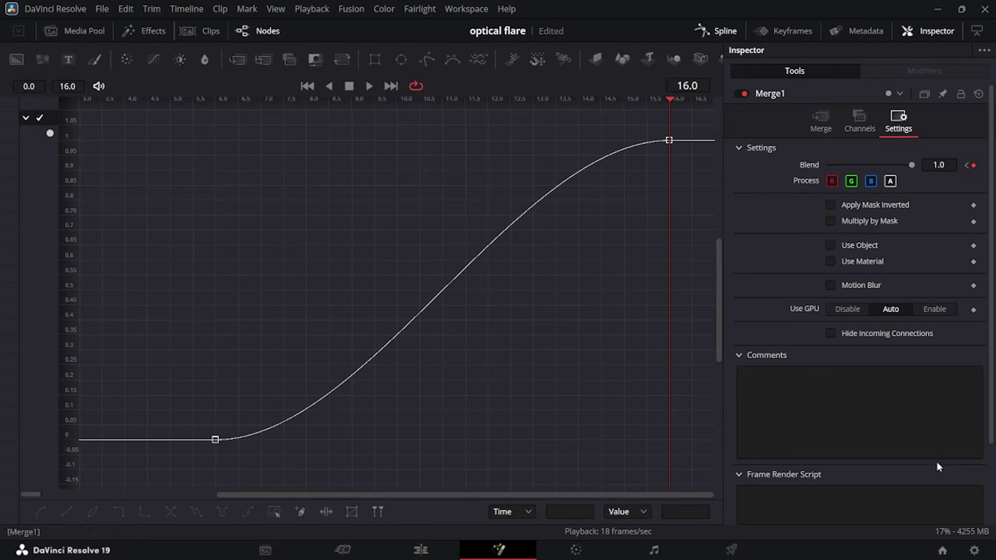
key("ctrl+a")
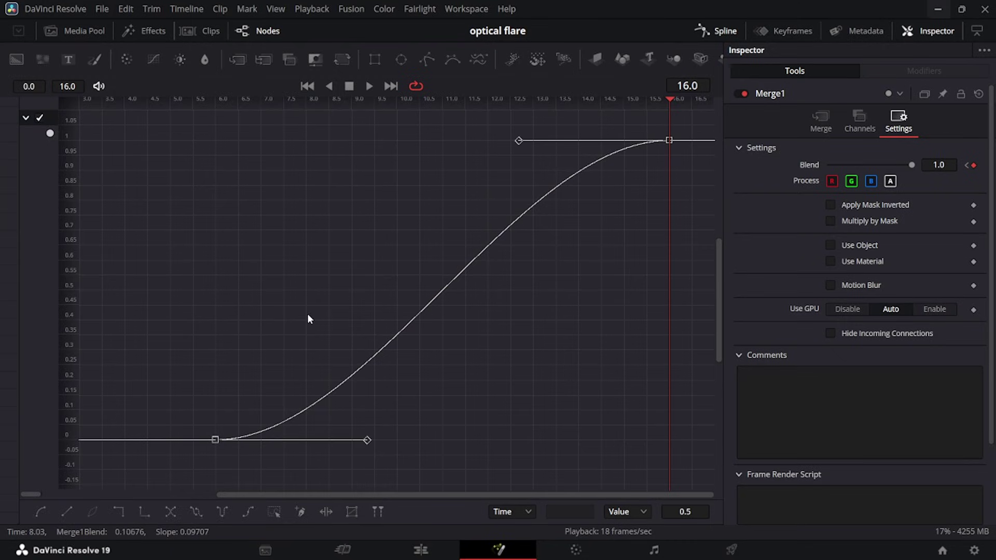
key("ctrl+f")
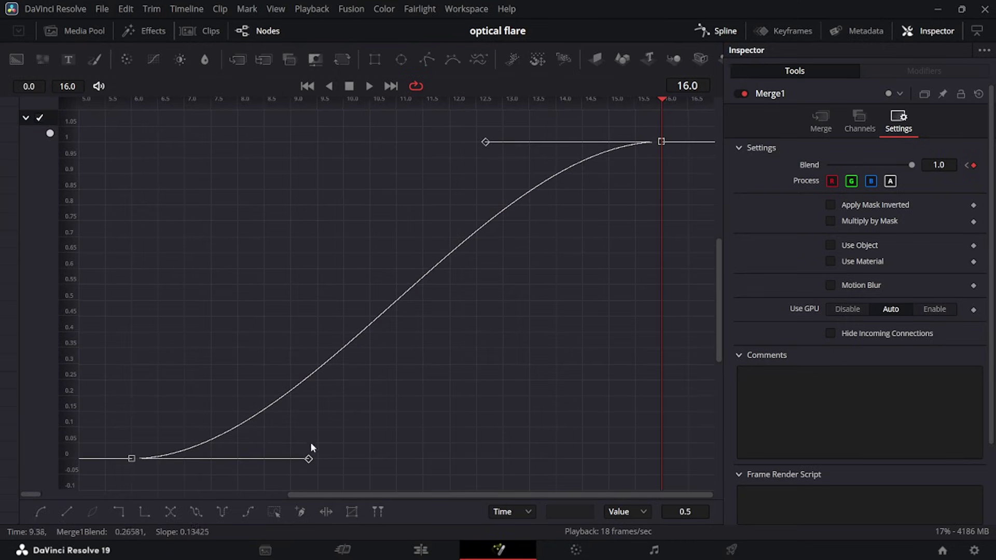
left_click_drag(307, 458, 210, 188)
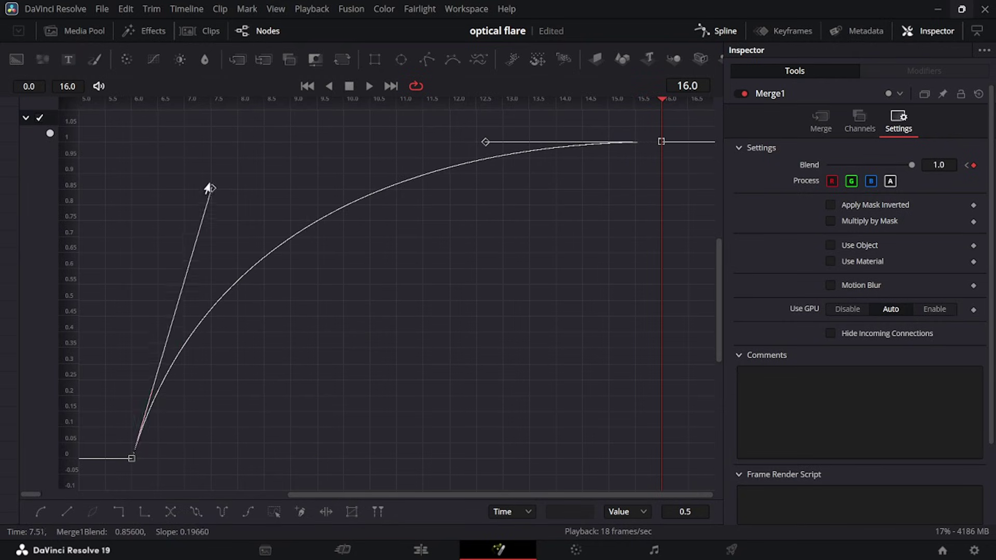
left_click_drag(485, 142, 251, 196)
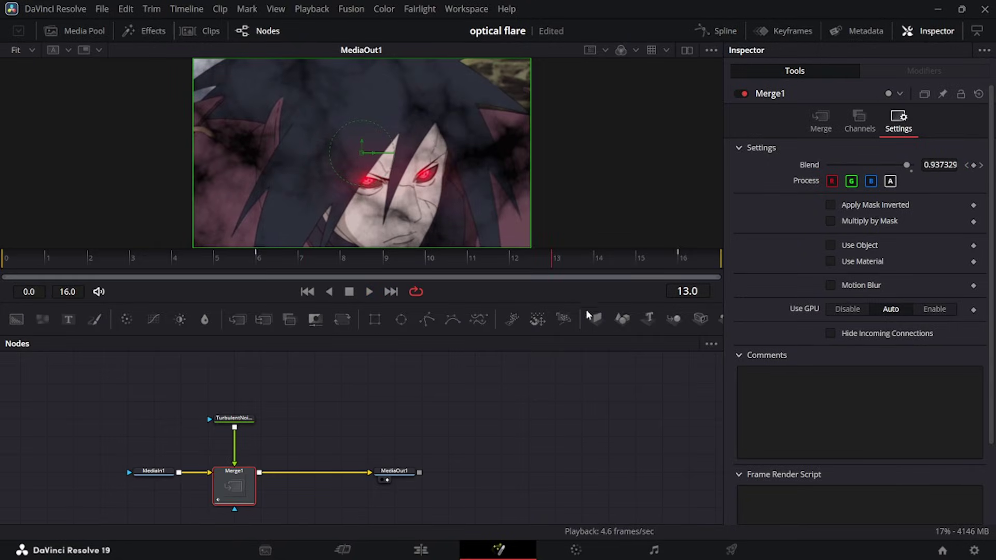
key("space")
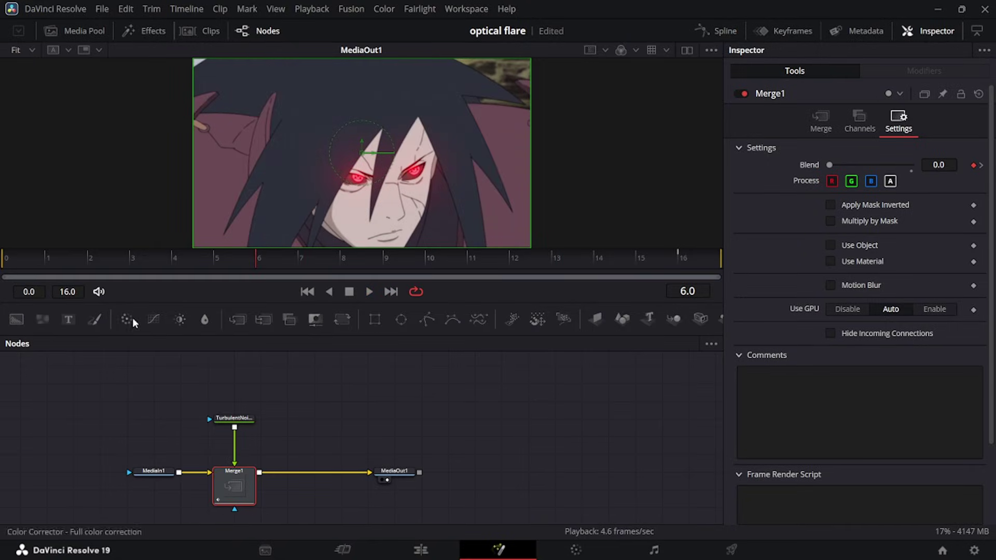
Insert a Brightness Contrast node with Gain 0.0 between Merge1 and MediaOut1, masked by an Ellipse node
left_click_drag(185, 319, 319, 462)
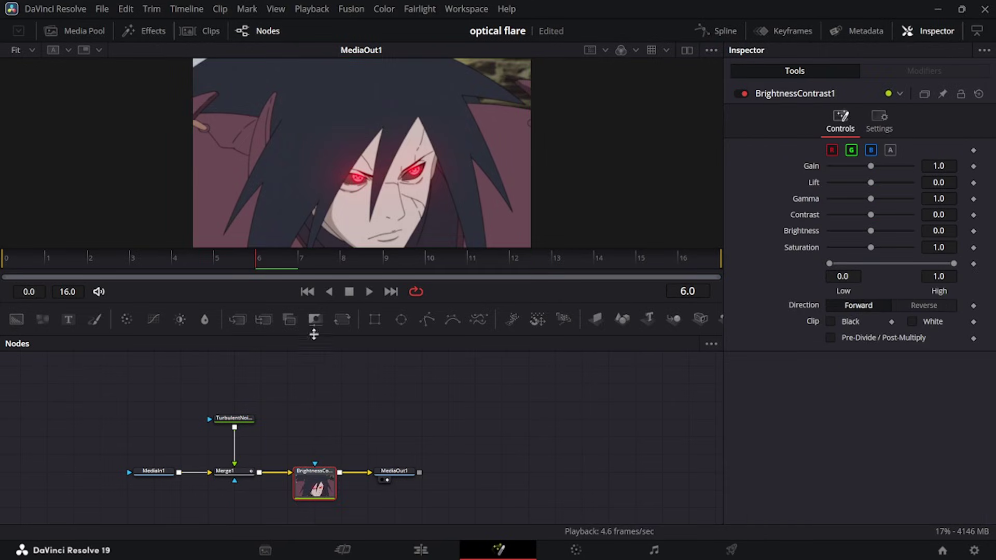
left_click_drag(395, 321, 315, 419)
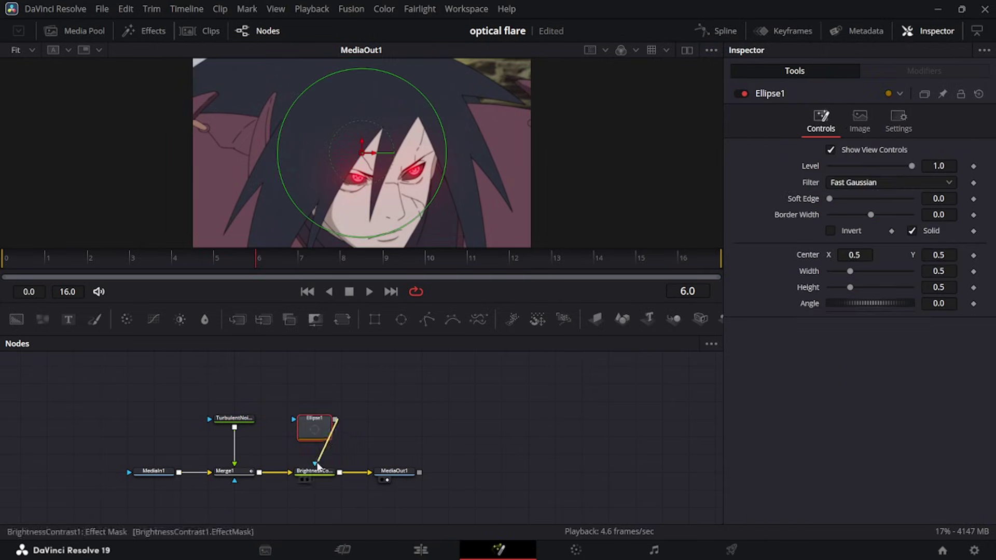
left_click(327, 472)
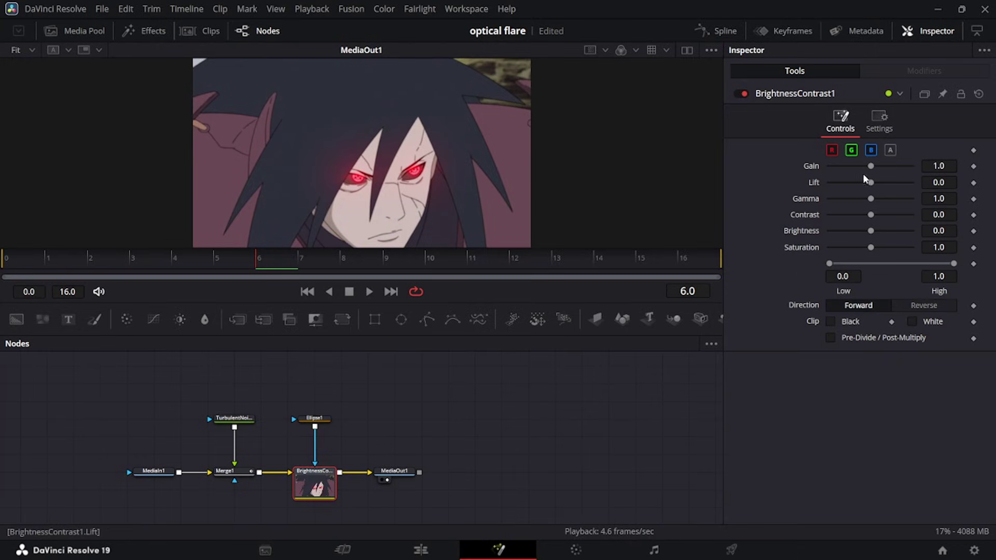
left_click_drag(871, 167, 829, 167)
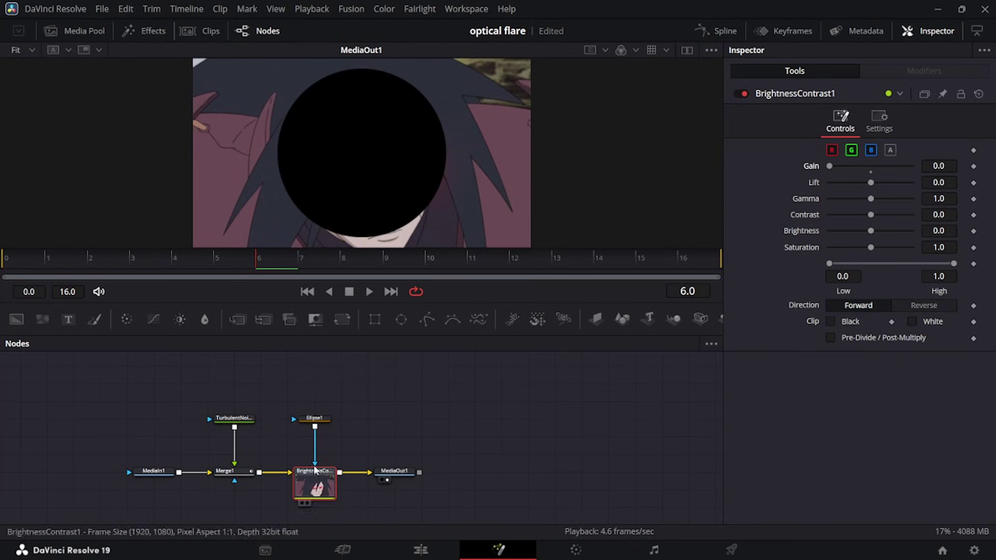
Invert the Ellipse mask and set its Soft Edge to 0.2
left_click(320, 425)
left_click(831, 231)
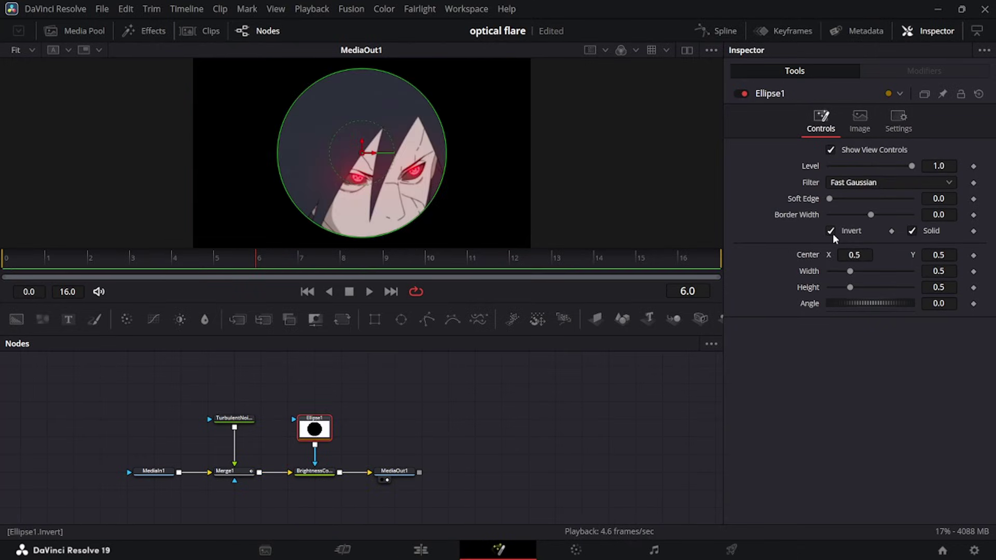
left_click_drag(828, 199, 912, 199)
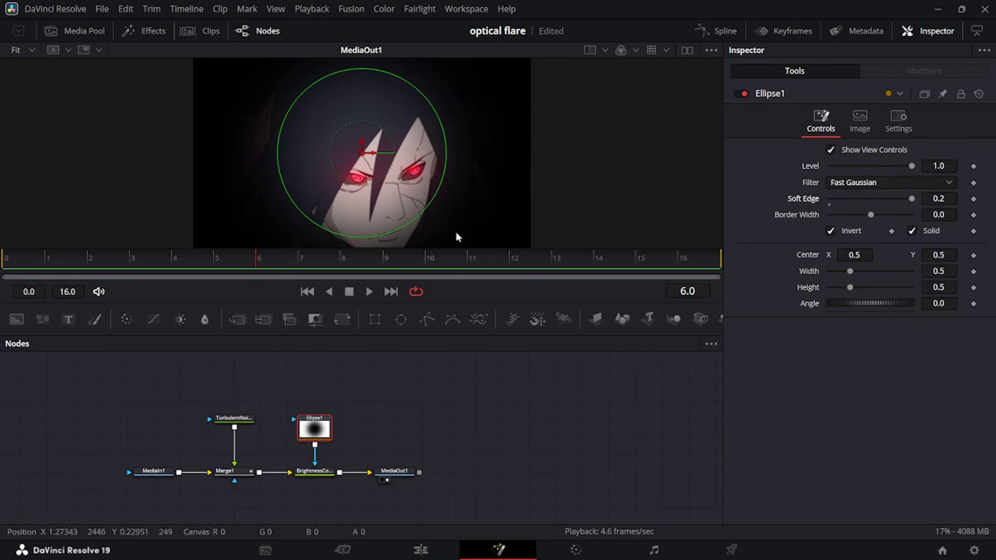
Keyframe the ellipse's Width and Height from about 1.8 at frame 8 to about 0.02 at frame 16
left_click(309, 256)
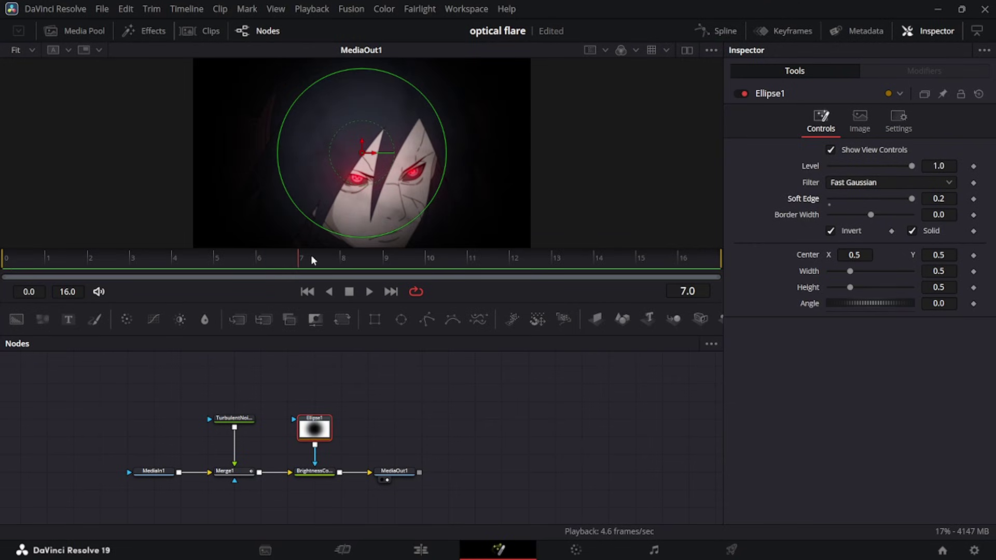
left_click(345, 260)
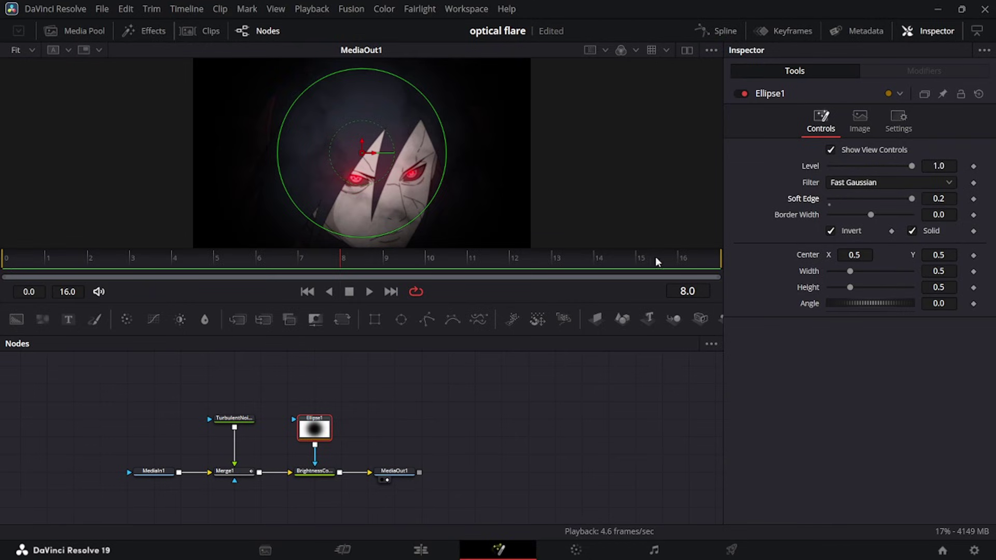
left_click(974, 273)
left_click_drag(426, 201, 770, 276)
scroll(621, 234, "down", 1)
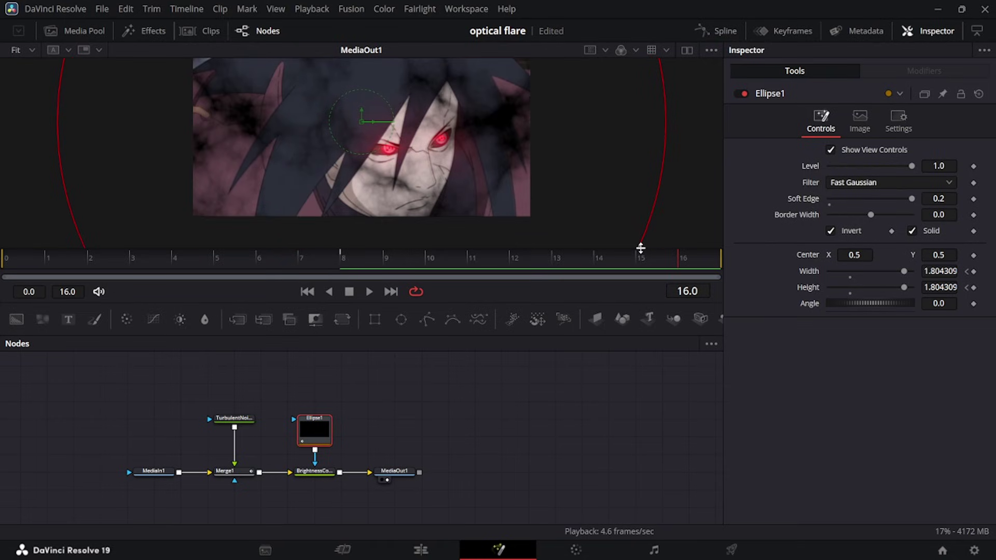
left_click_drag(645, 230, 361, 122)
Isolate the ellipse's Width spline and apply Out Cubic easing to all its keyframes
left_click(711, 35)
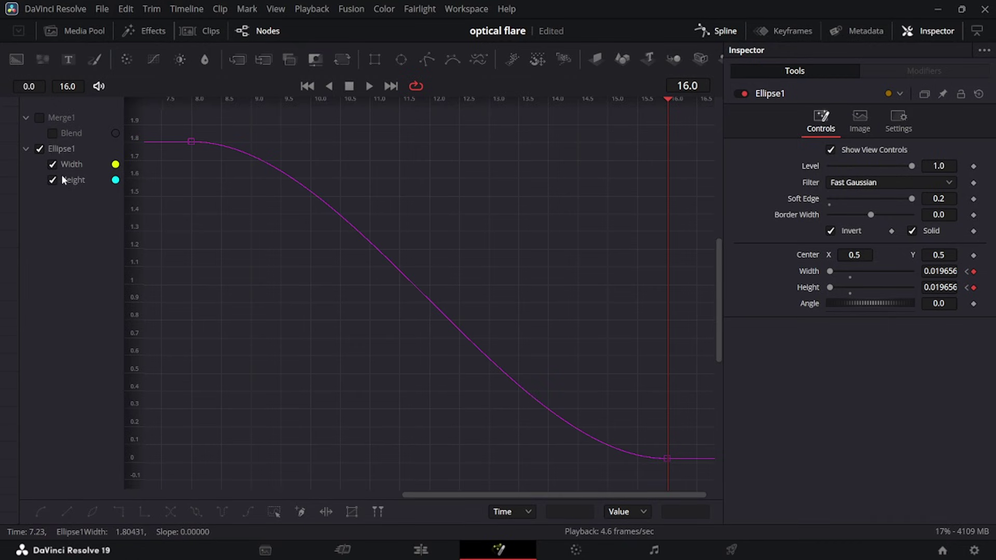
left_click(63, 179)
key("ctrl+a")
right_click(451, 237)
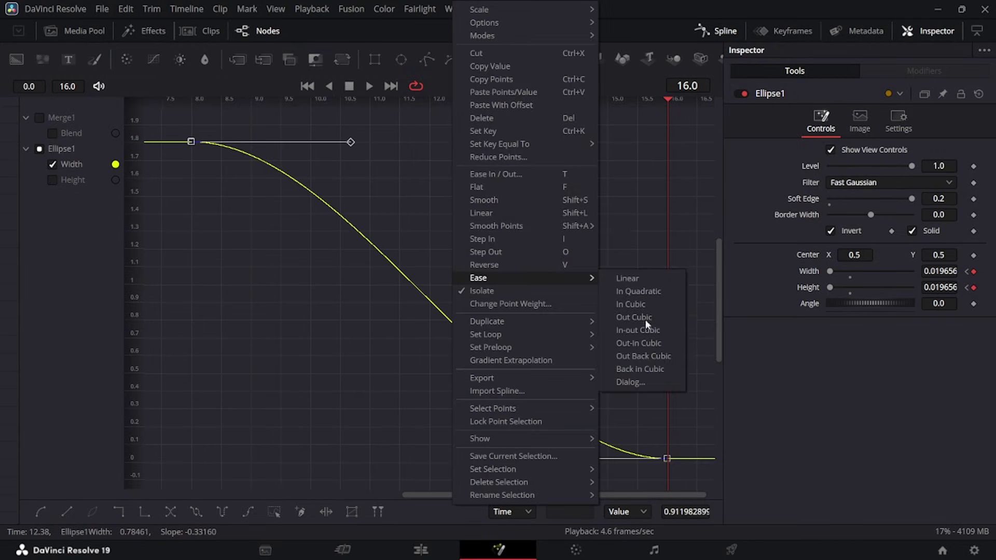
left_click(652, 315)
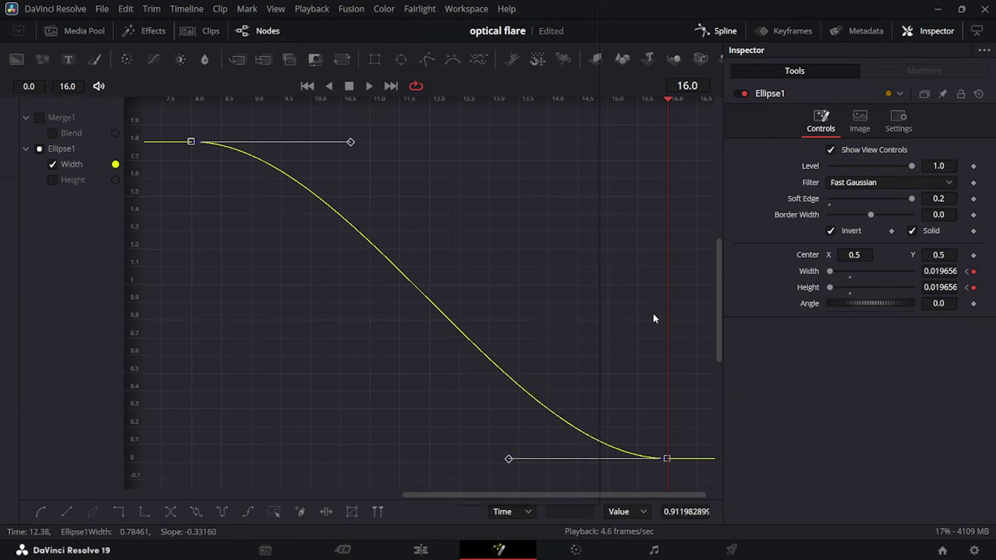
Isolate the ellipse's Height spline and apply Out Cubic easing to all its keyframes
left_click(75, 179)
key("ctrl+a")
right_click(445, 192)
mouse_move(524, 278)
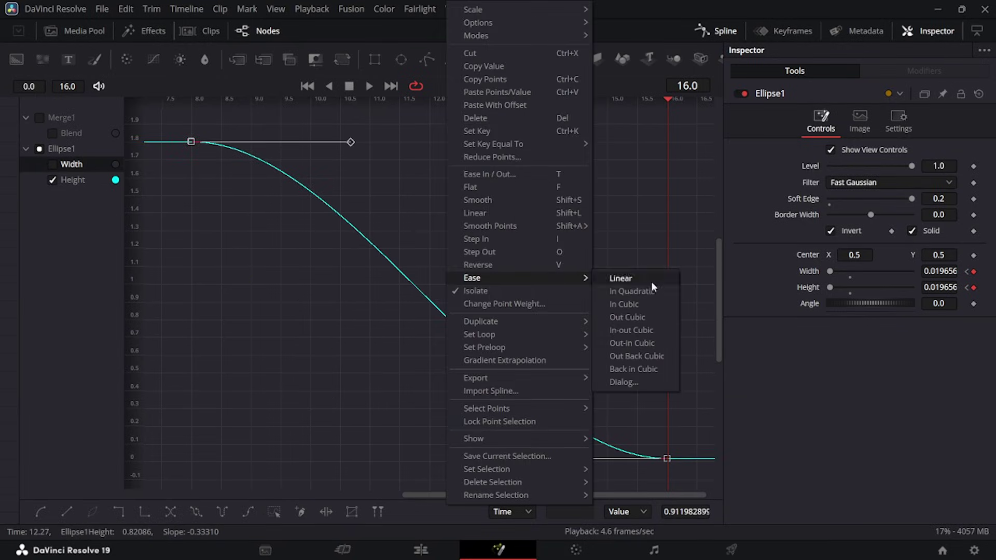
left_click(641, 315)
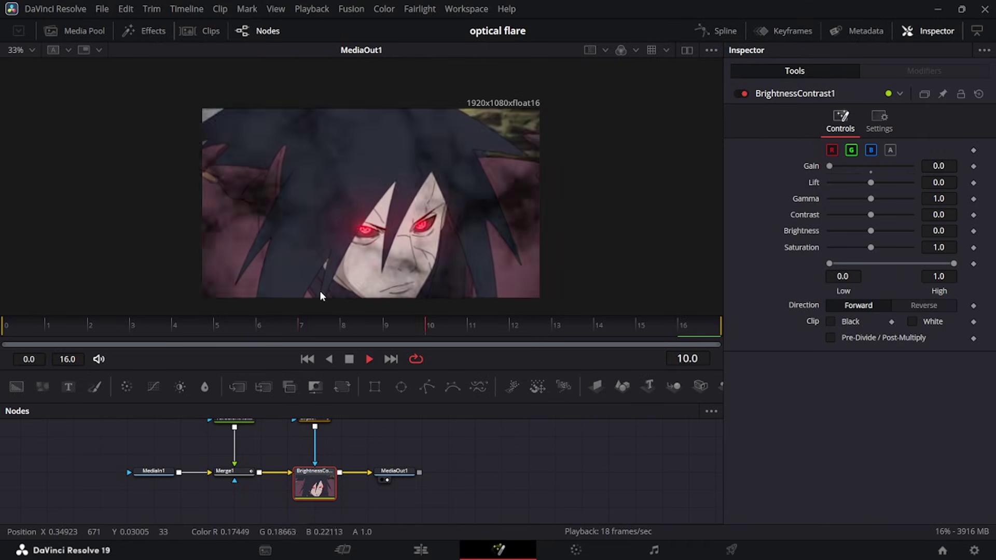
Return to the Edit page and disable and re-enable the first V2 adjustment clip to compare its effect
key("space")
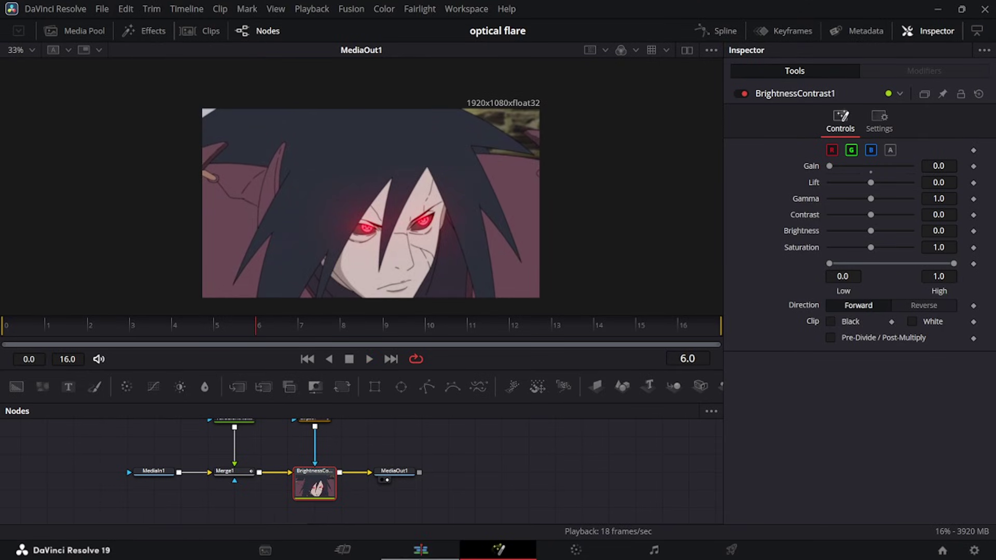
left_click(420, 550)
key("d")
key("d")
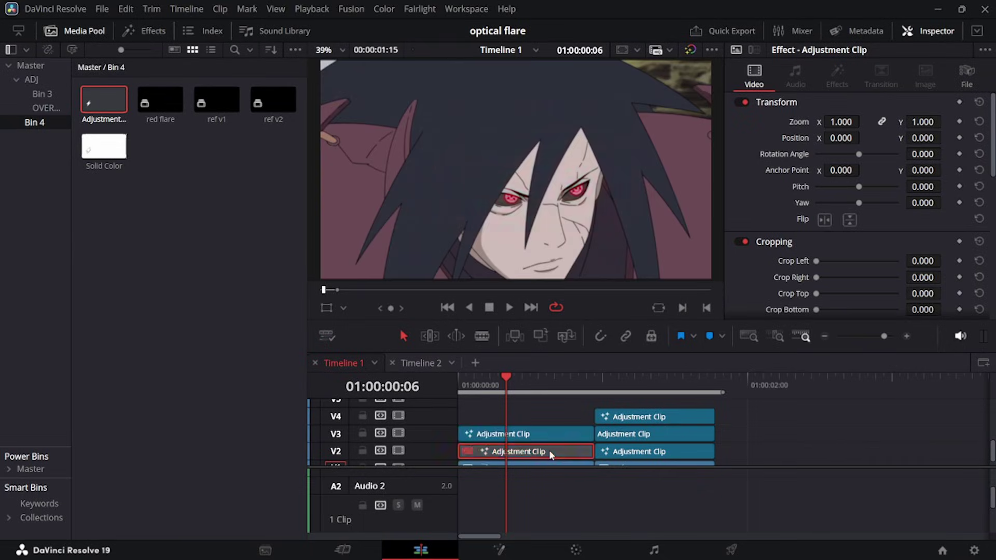
Try moving the first V3 adjustment clip up to V4, and play the timeline from its start
left_click_drag(546, 434, 545, 415)
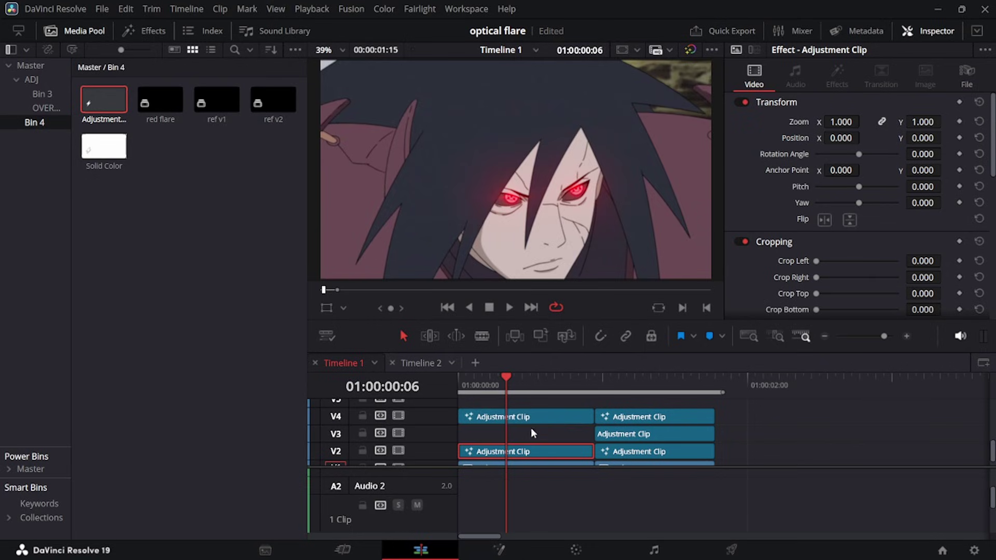
left_click(529, 417)
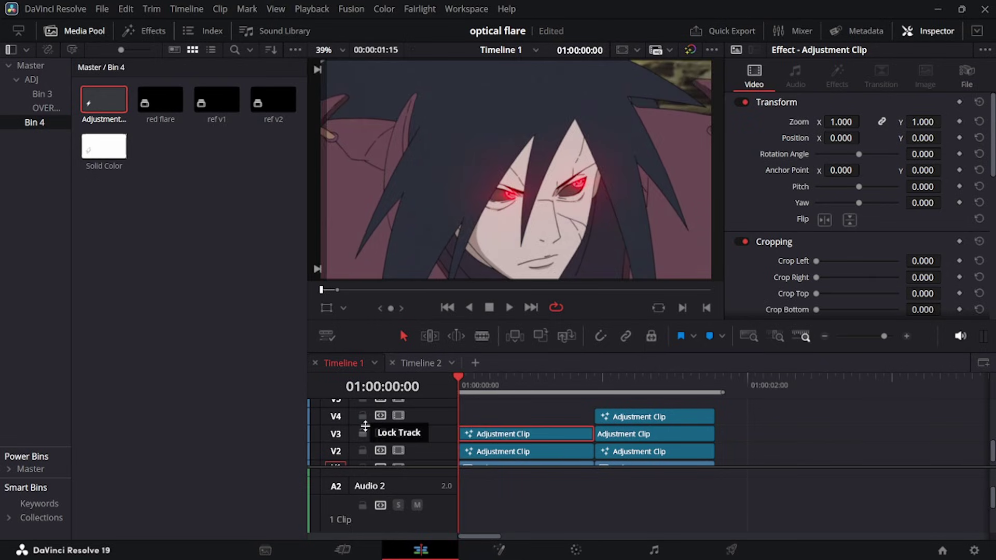
key("space")
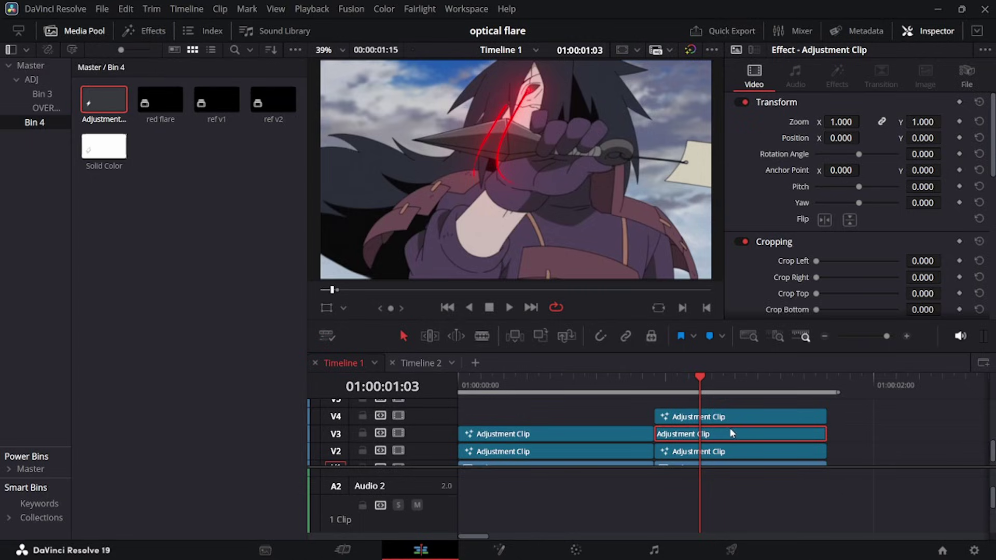
Open the second V3 adjustment clip in Fusion, insert a Brightness Contrast node after MediaIn1, and return to the Edit page to scrub through the clip
key("shift+5")
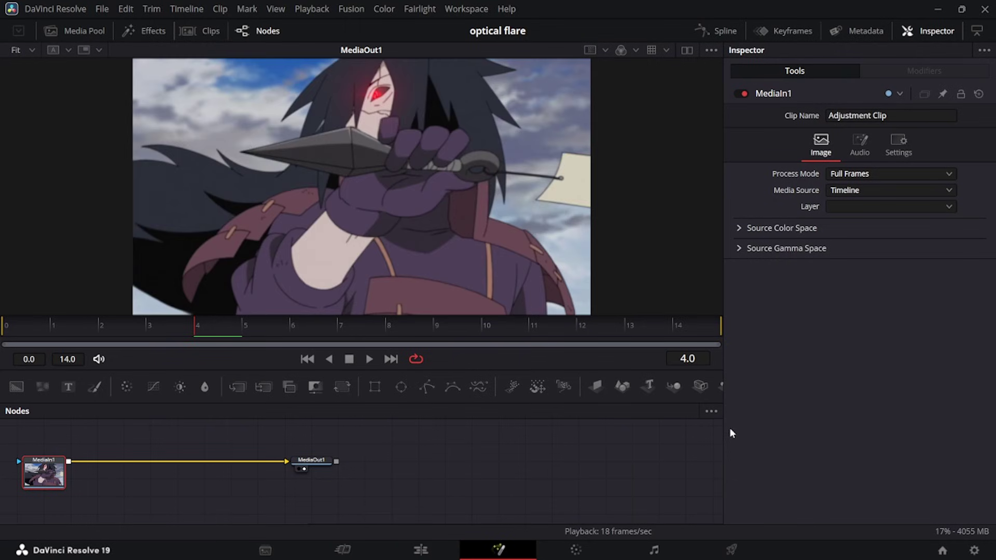
left_click(179, 387)
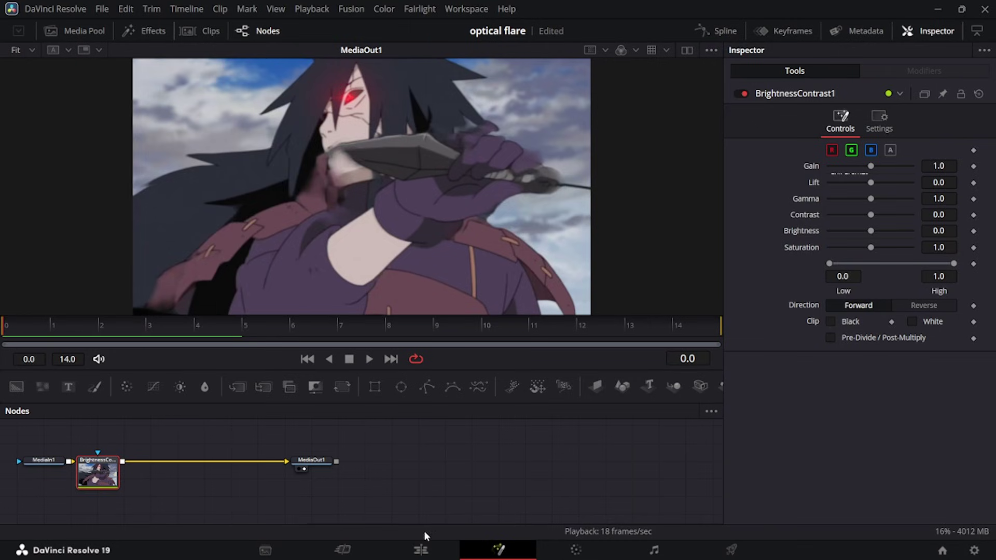
left_click(421, 550)
left_click_drag(655, 384, 713, 395)
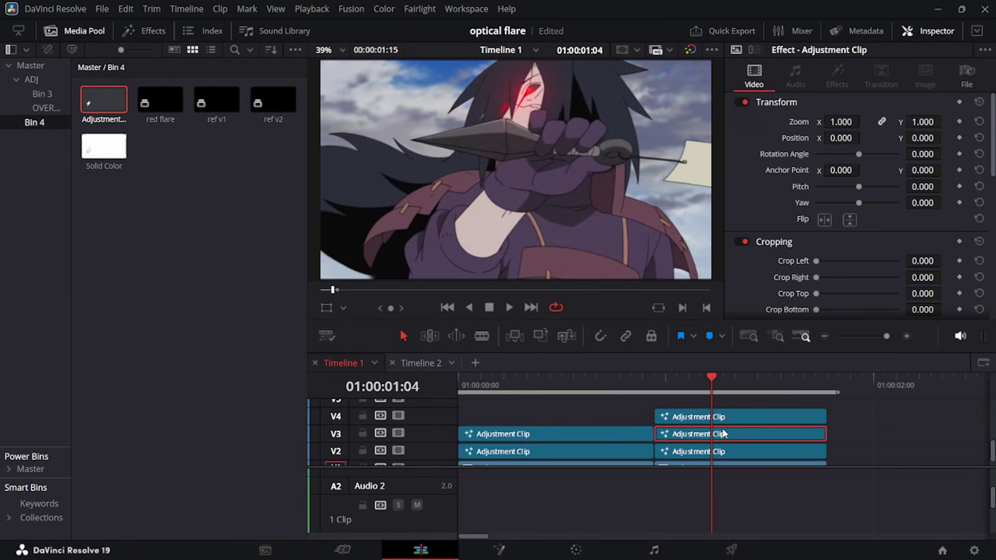
Open the second V3 adjustment clip in Fusion and keyframe Brightness Contrast Gain to 1.0 at frame 5 and 0.0 at frame 0
key("shift+5")
left_click(974, 167)
key("Home")
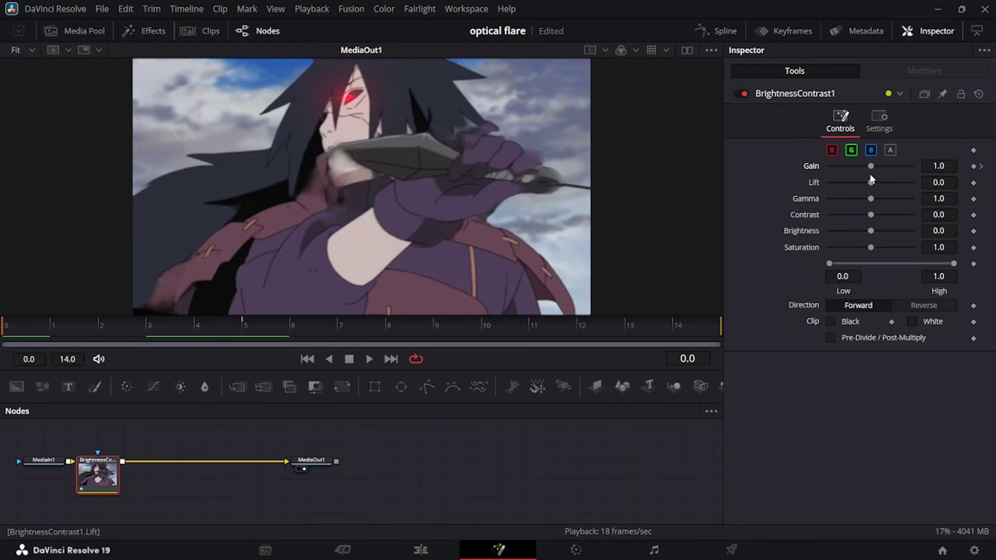
left_click_drag(871, 166, 636, 196)
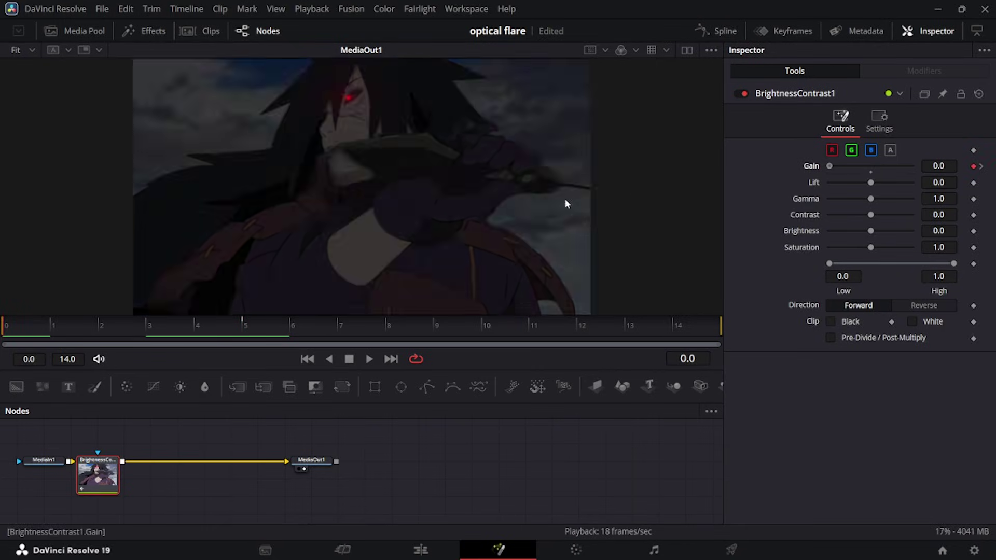
Reshape the Gain spline's handles so the value rises slowly from frame 0 and accelerates into frame 5
left_click(717, 33)
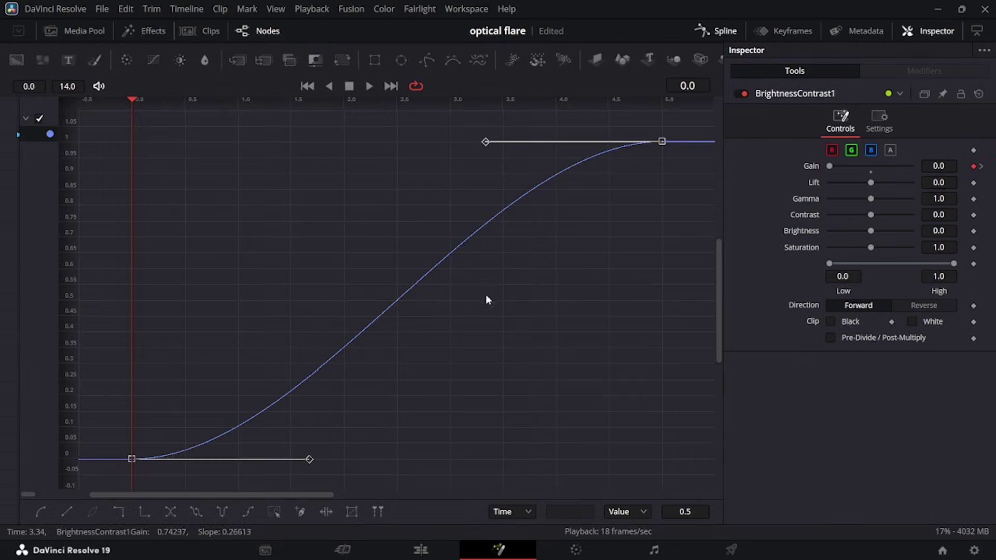
left_click_drag(486, 141, 611, 336)
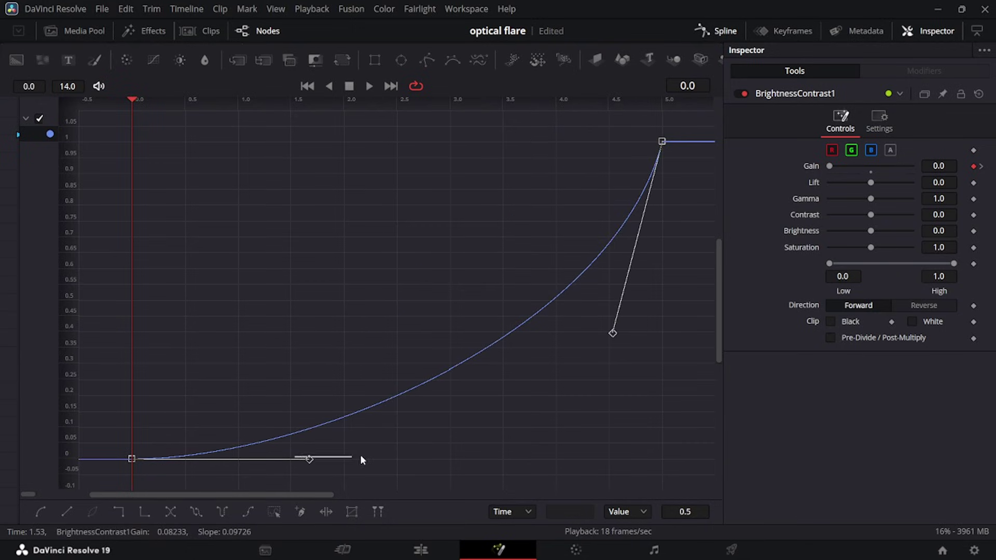
left_click_drag(309, 459, 508, 430)
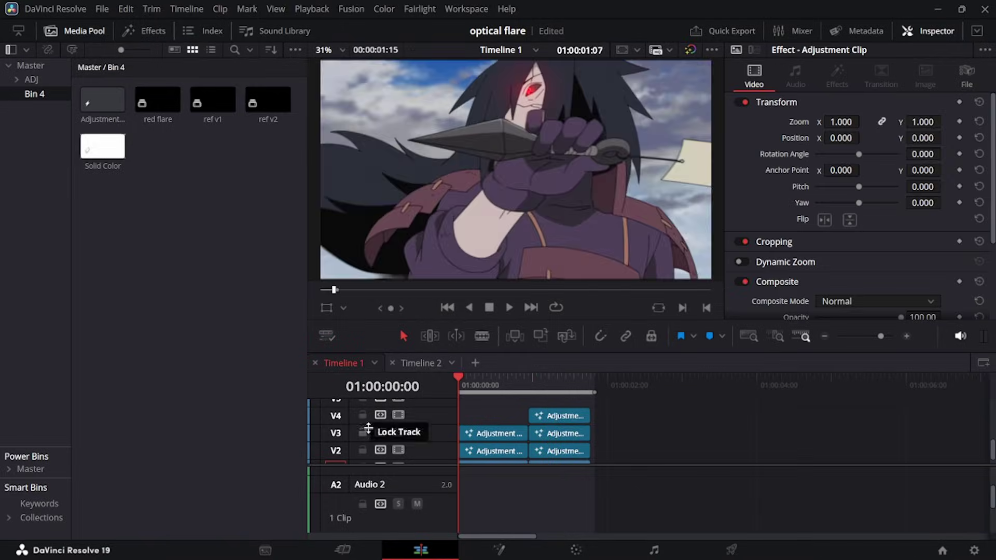
Return to the Edit page and play Timeline 1 from its start to review the brightness fade-in
scroll(664, 458, "up", 4)
key("space")
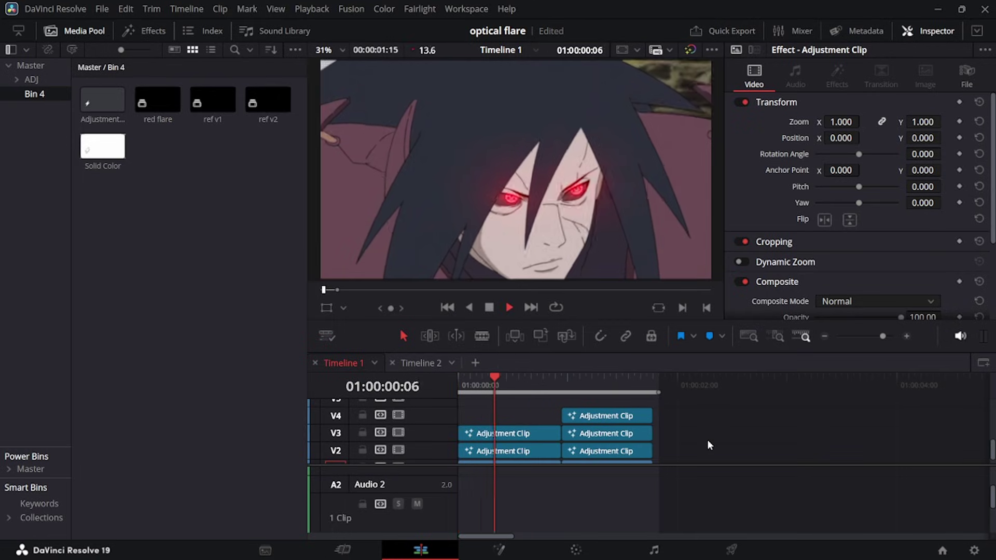
left_click(708, 440)
left_click_drag(600, 381, 434, 419)
key("space")
key("space")
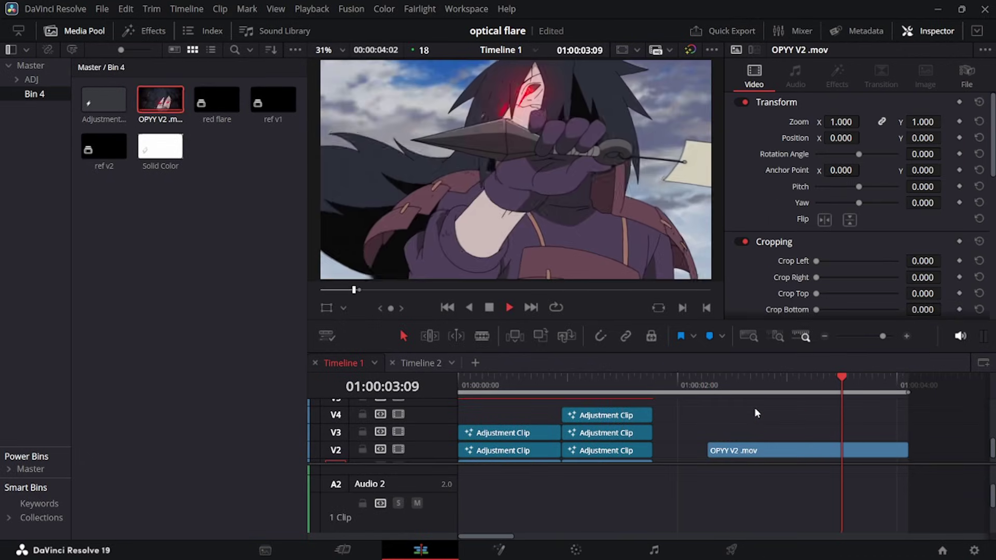
Replay the OPYY V2.mov clip on Timeline 1 from just before its start
key("space")
left_click(714, 393)
key("space")
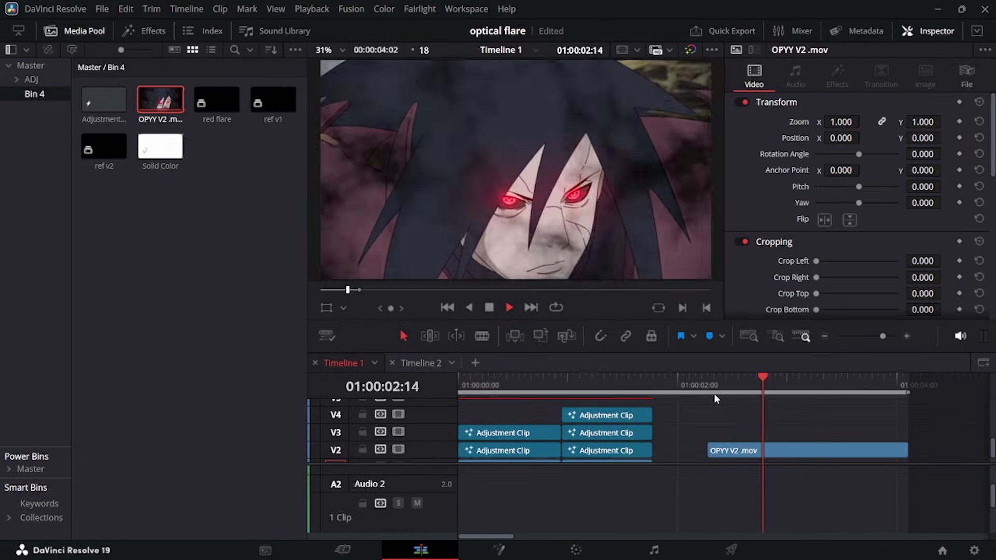
left_click(688, 379)
key("space")
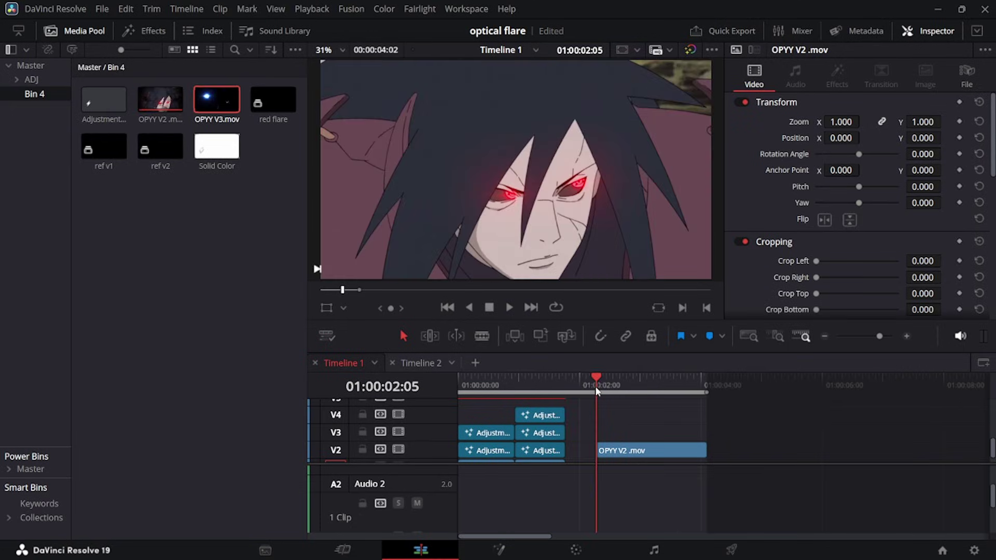
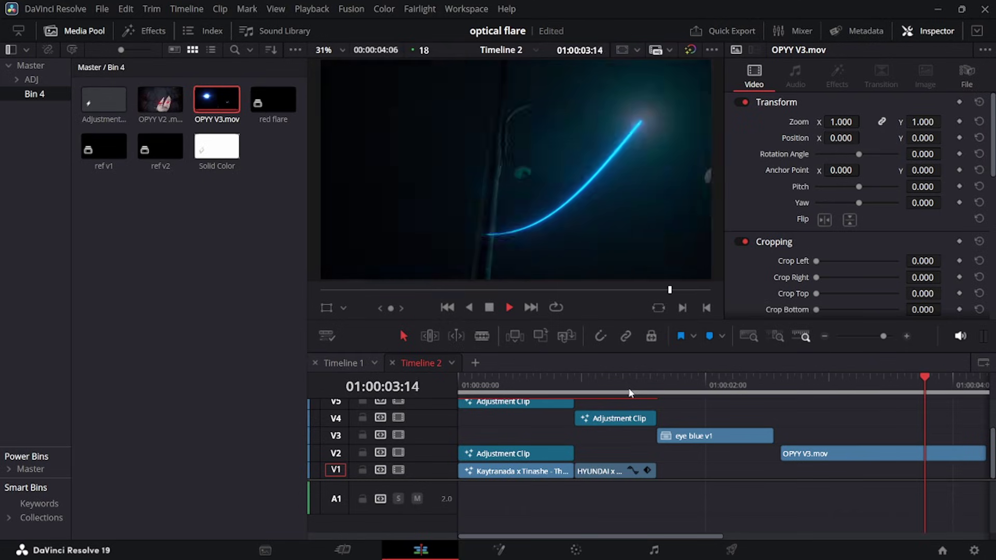
Play the OPYY V3.mov clip on Timeline 2 from its beginning
left_click(784, 382)
key("space")
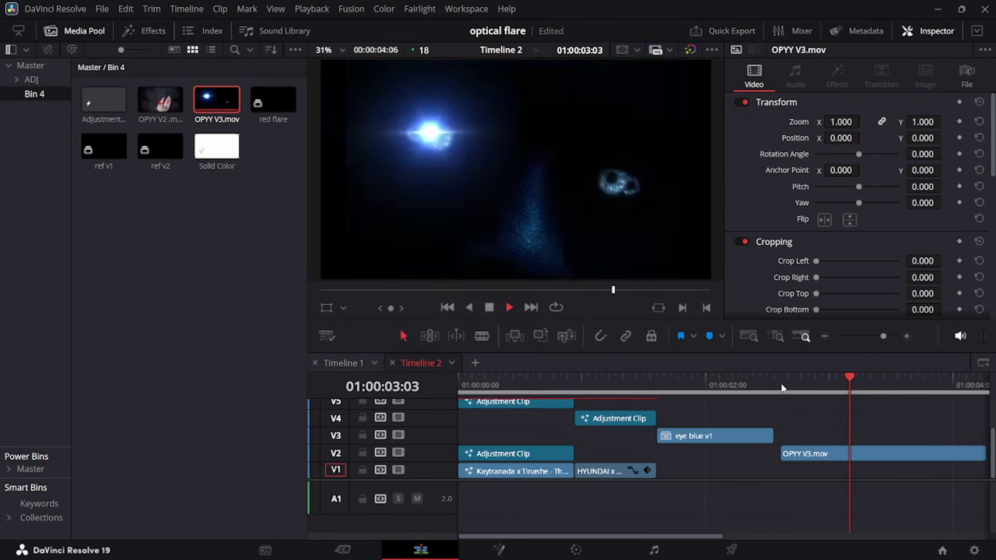
key("space")
Open the first V2 adjustment clip of Timeline 2 in Fusion and examine its Transform1 node at frame 15
scroll(597, 435, "up", 3)
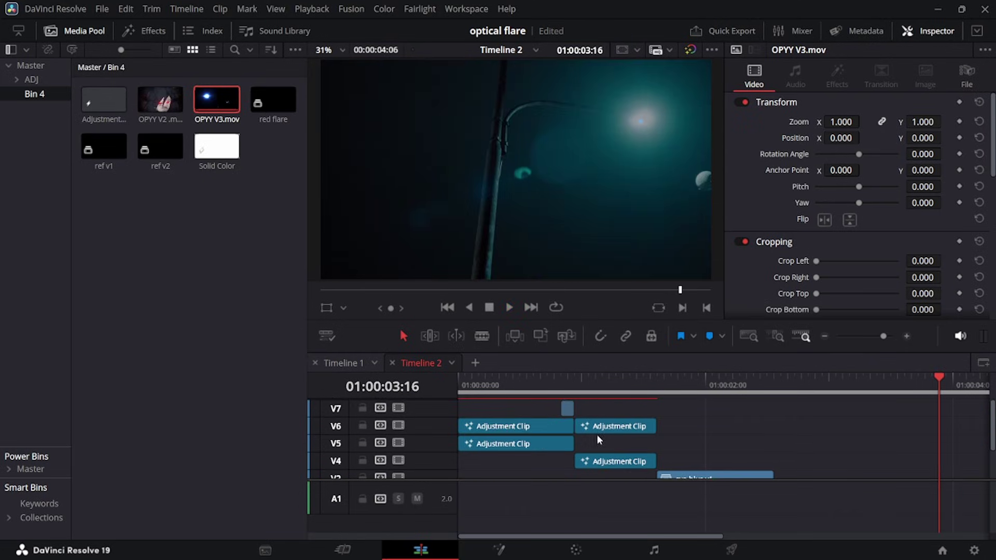
left_click_drag(527, 389, 465, 396)
scroll(652, 408, "down", 3)
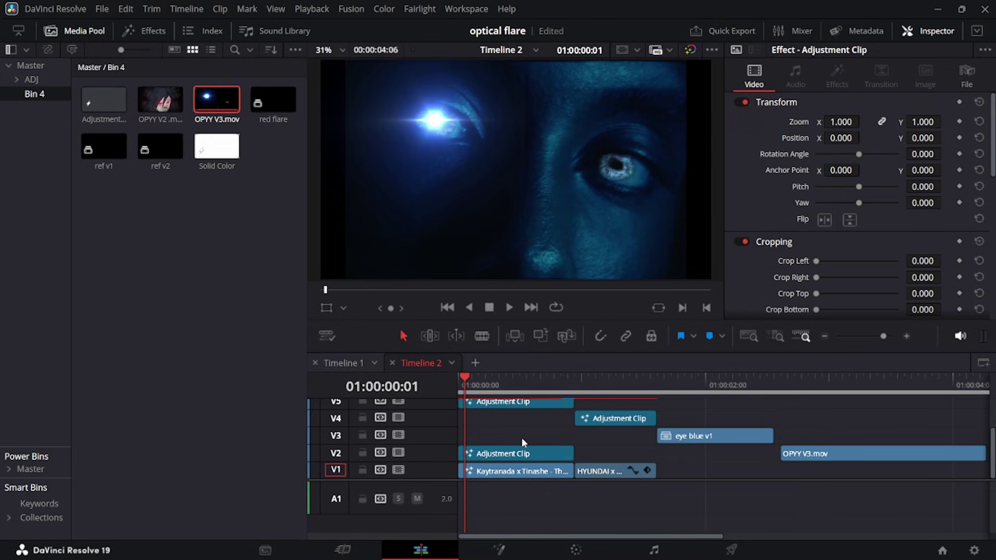
left_click(519, 409)
key("shift+5")
left_click_drag(371, 476, 635, 473)
left_click(304, 465)
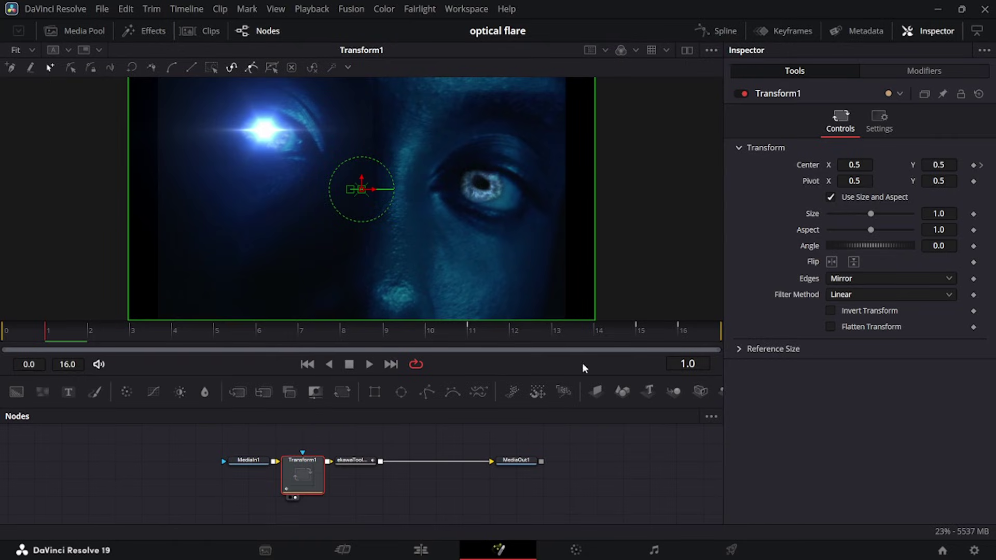
left_click(636, 328)
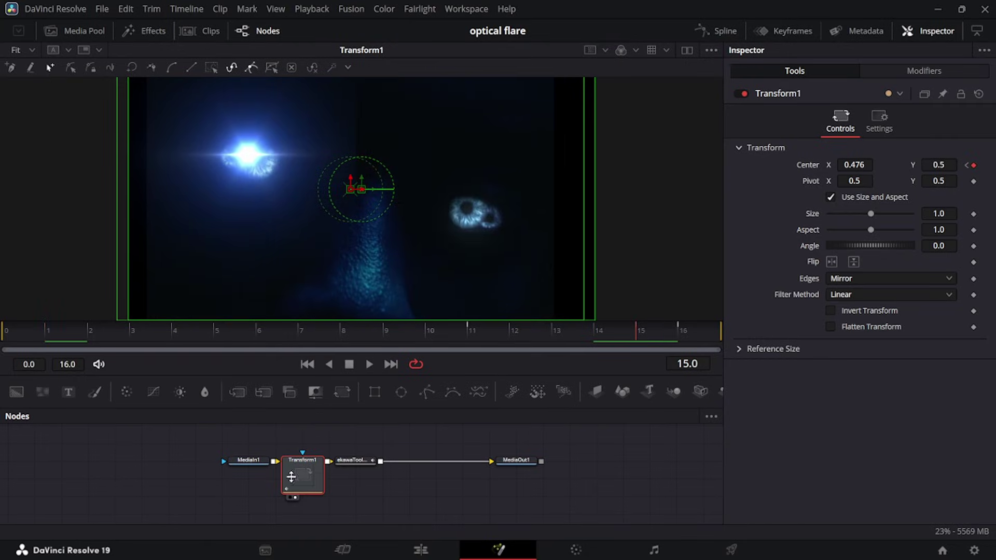
Delete the Transform1 and ekawaTool_EasyOffset nodes and insert a new Transform node after MediaIn1
left_click_drag(394, 443, 311, 490)
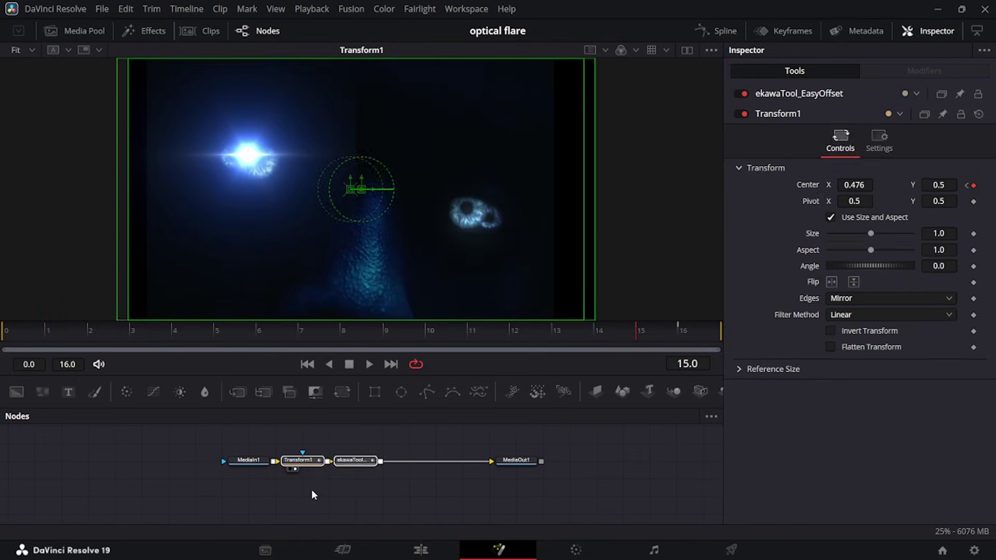
key("Delete")
left_click(248, 461)
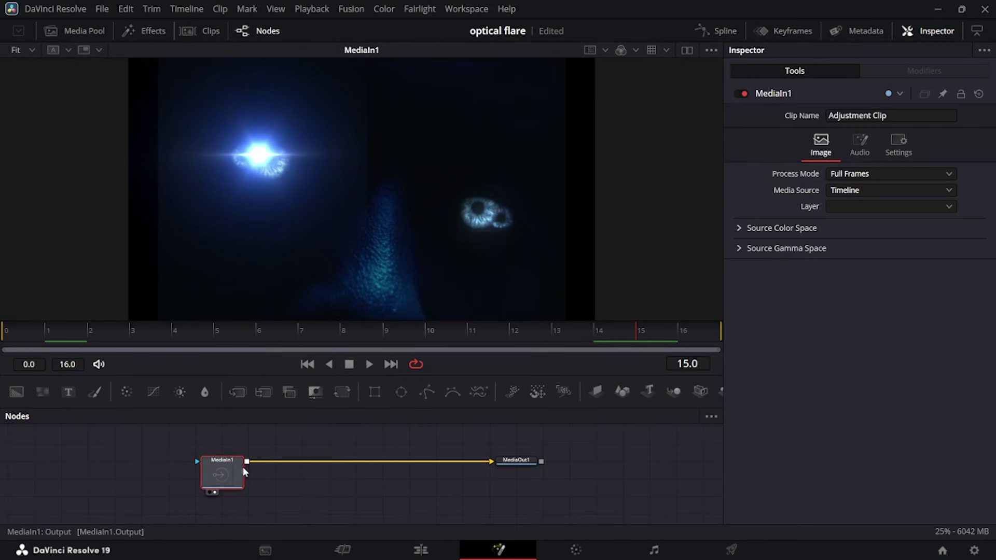
left_click(348, 391)
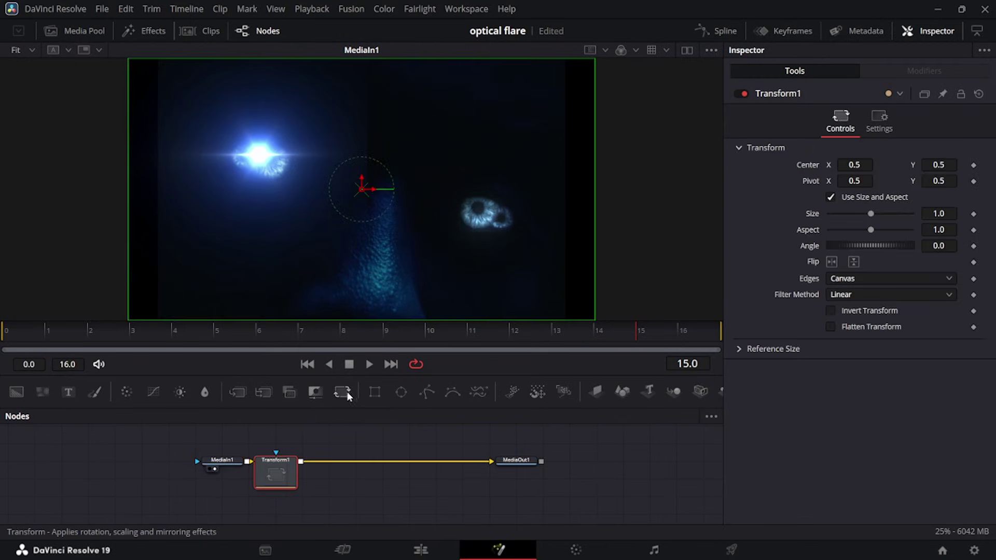
Keyframe the Transform's Center X at 0.5 on frame 10 and 0.475 on frame 15, and set Edges to Mirror
left_click_drag(706, 326, 653, 337)
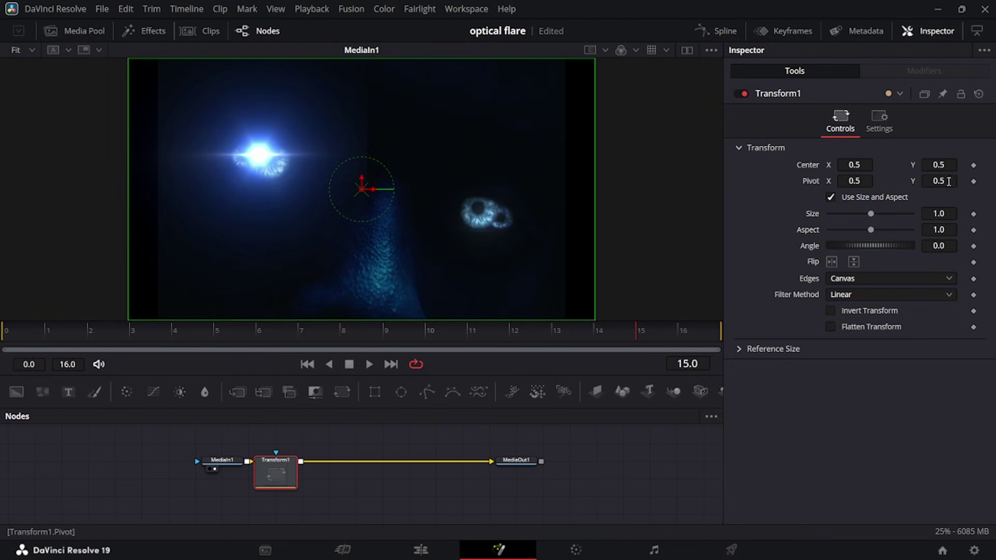
left_click(973, 165)
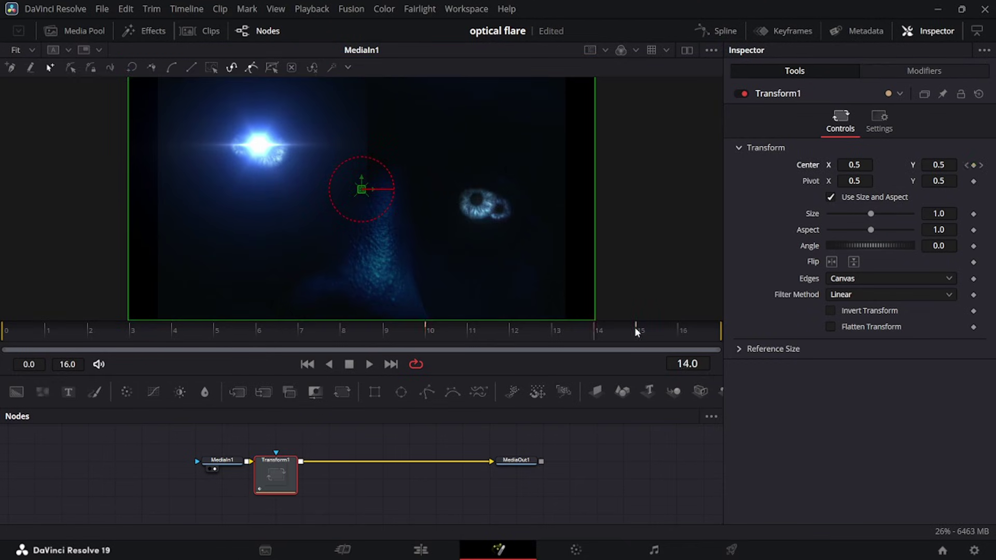
left_click(637, 332)
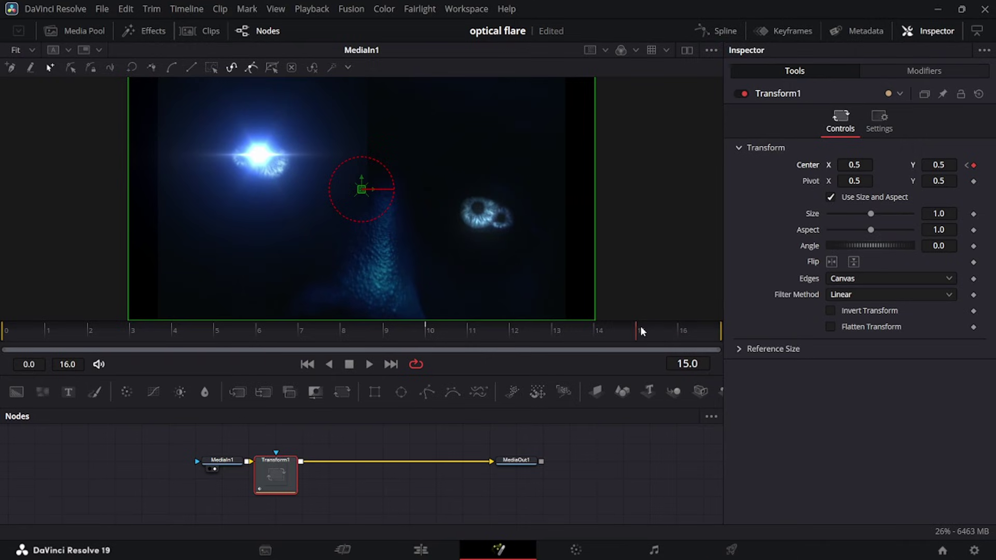
left_click_drag(869, 164, 855, 164)
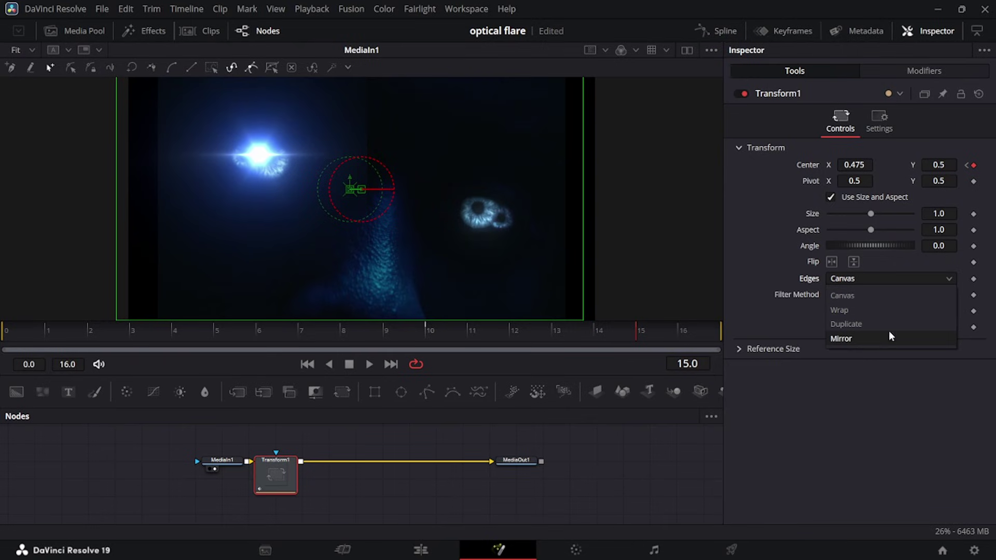
left_click(890, 335)
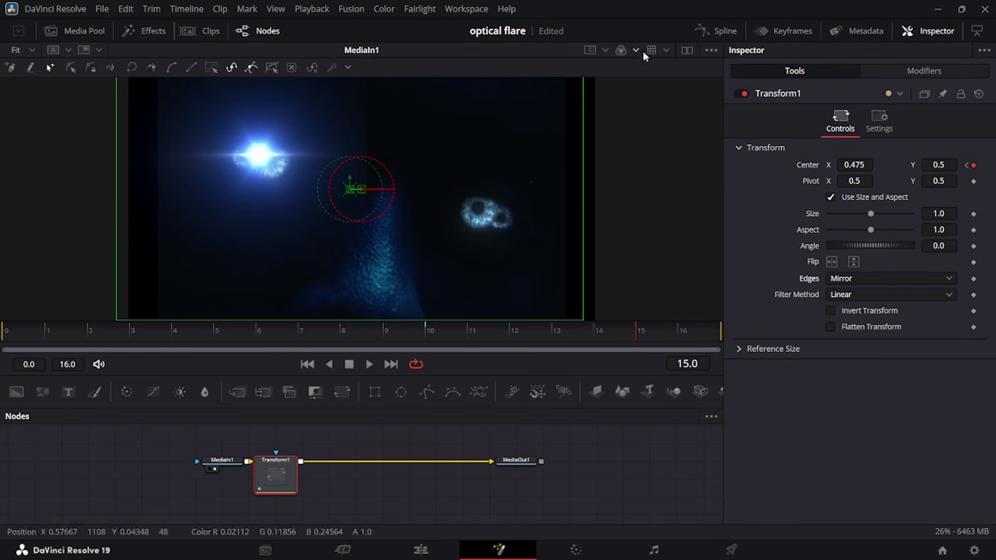
Reshape the Transform's displacement spline so the motion starts slowly at frame 10 and accelerates sharply into frame 15
left_click(709, 32)
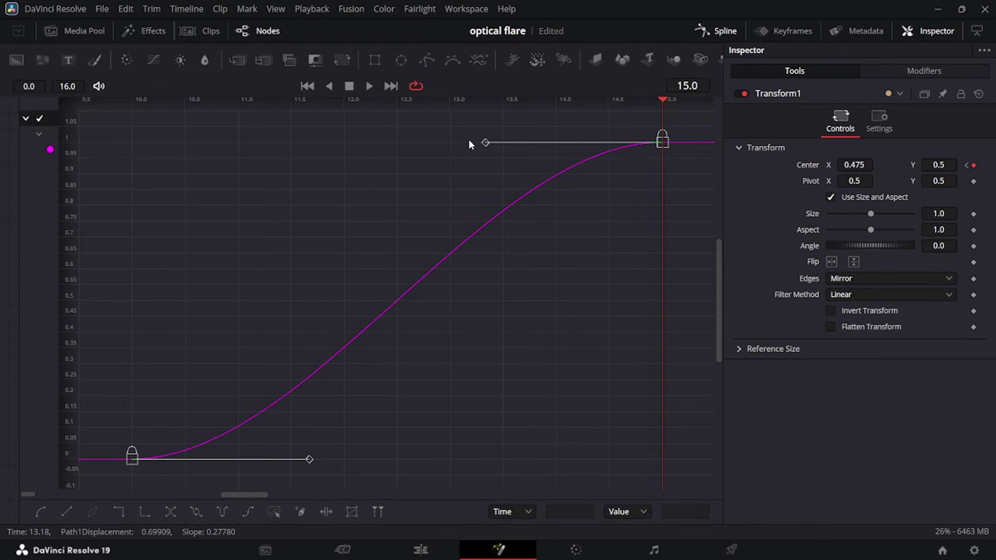
left_click_drag(485, 142, 656, 463)
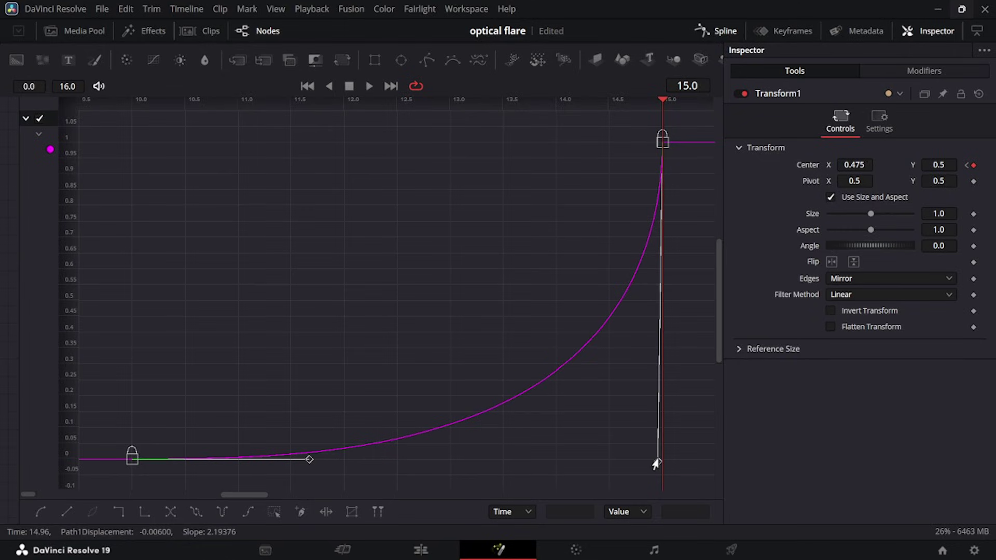
left_click_drag(316, 460, 653, 461)
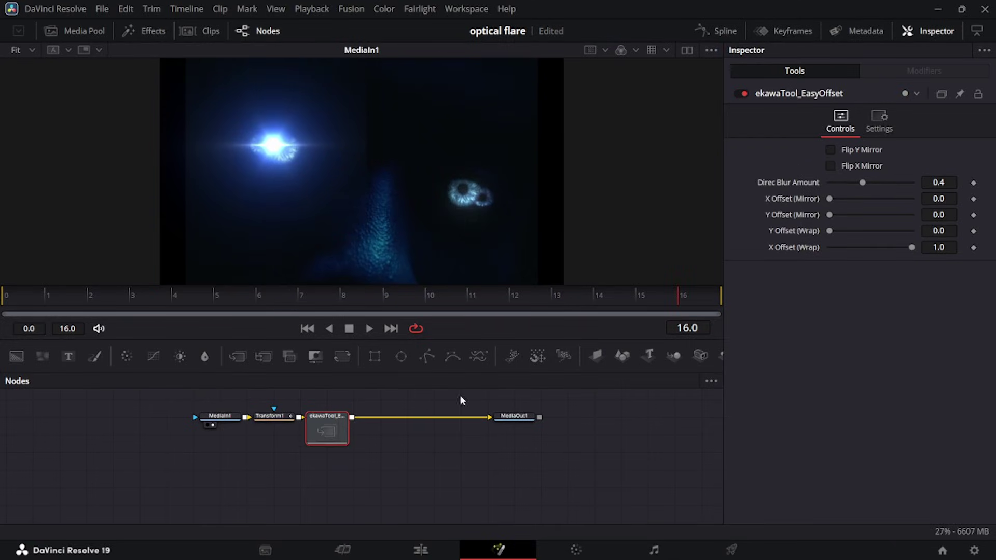
View the ekawaTool_EasyOffset node, keyframe X Offset (Wrap) at 1.0 on frame 16 and 0.0 on frame 15, and play the result
left_click_drag(342, 427, 396, 427)
key("1")
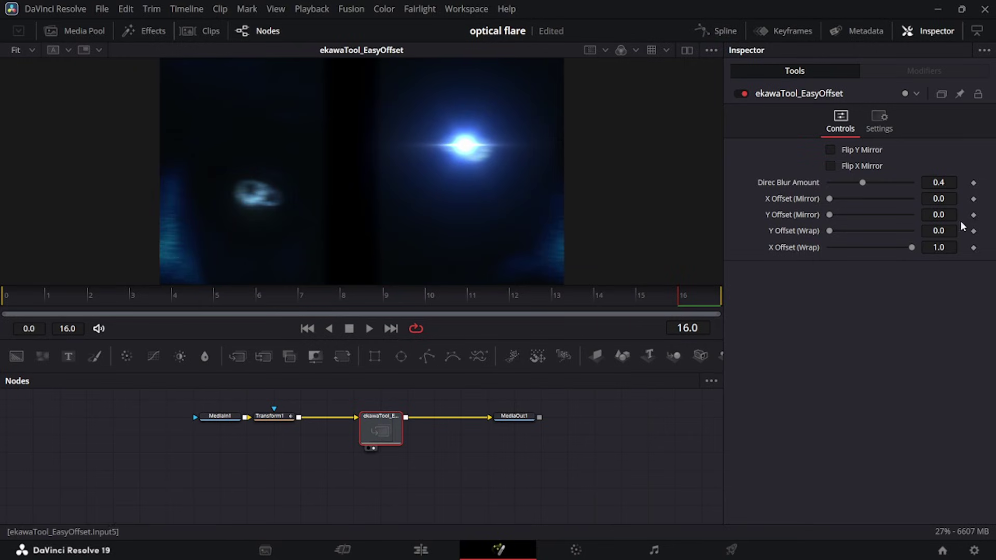
left_click(973, 248)
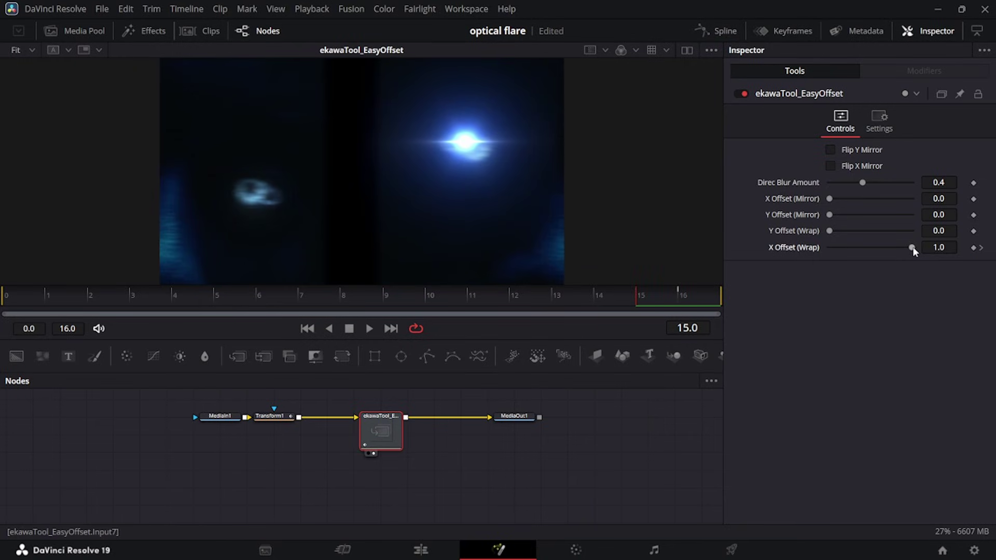
key("Home")
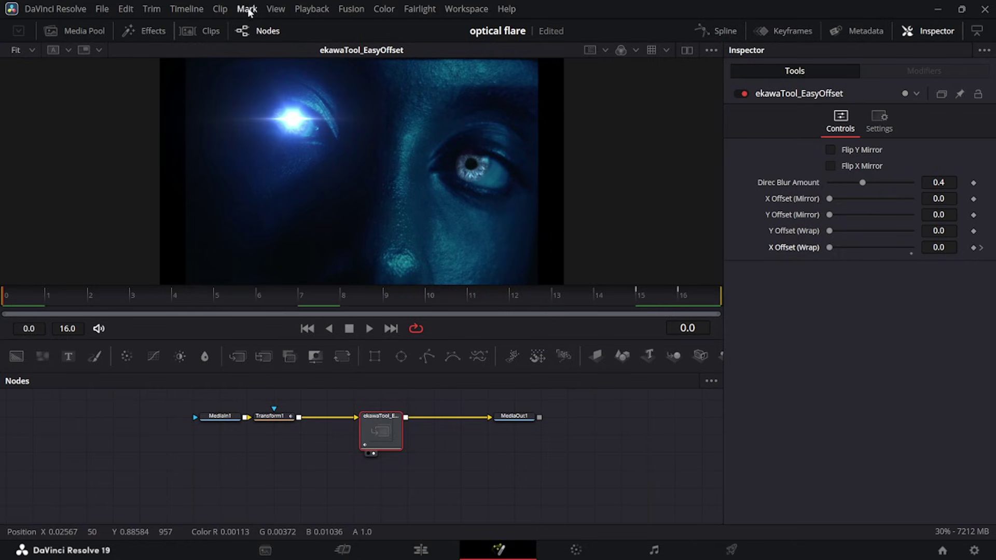
key("space")
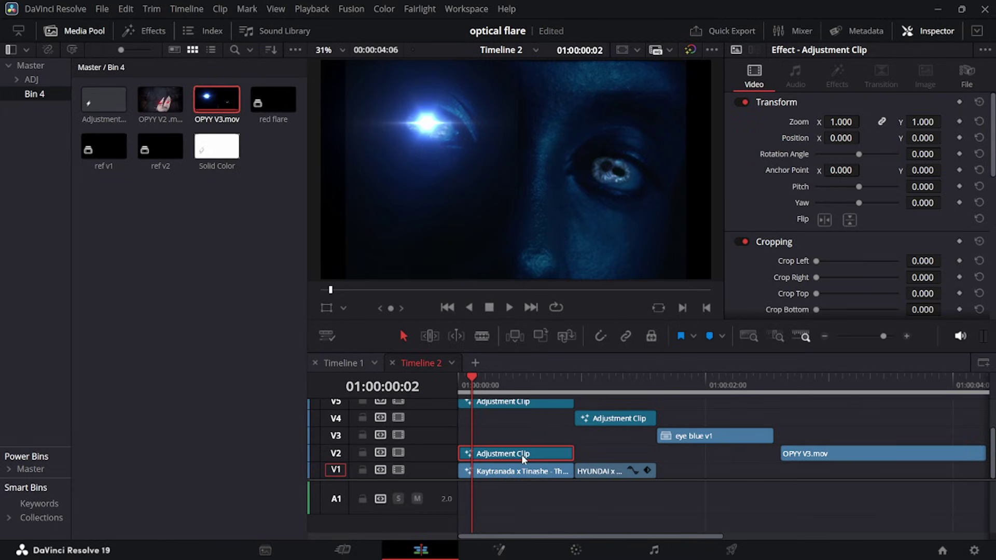
Scrub the OPYY V3.mov and eye blue v1 clips on Timeline 2, and disable eye blue v1 on V3
left_click_drag(809, 388, 851, 392)
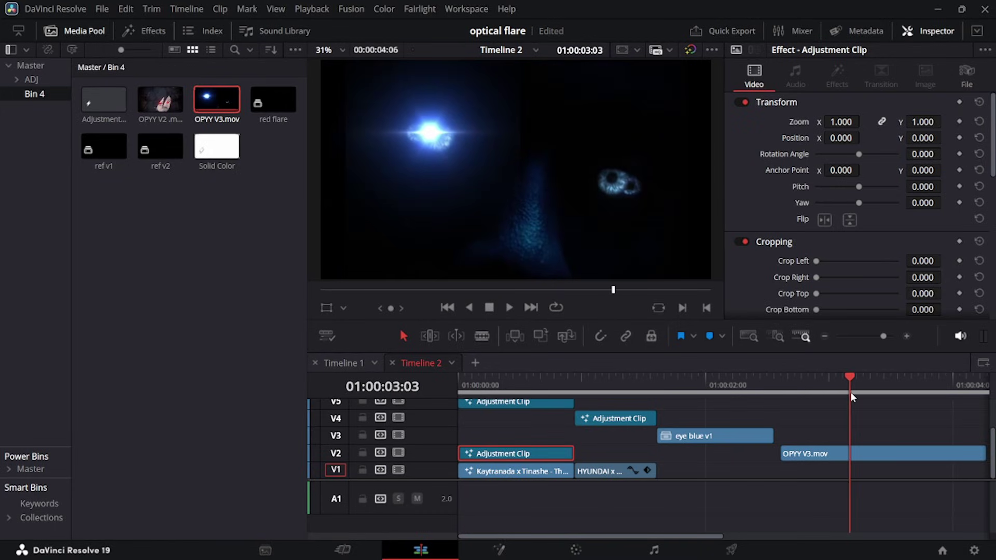
left_click_drag(709, 390, 716, 394)
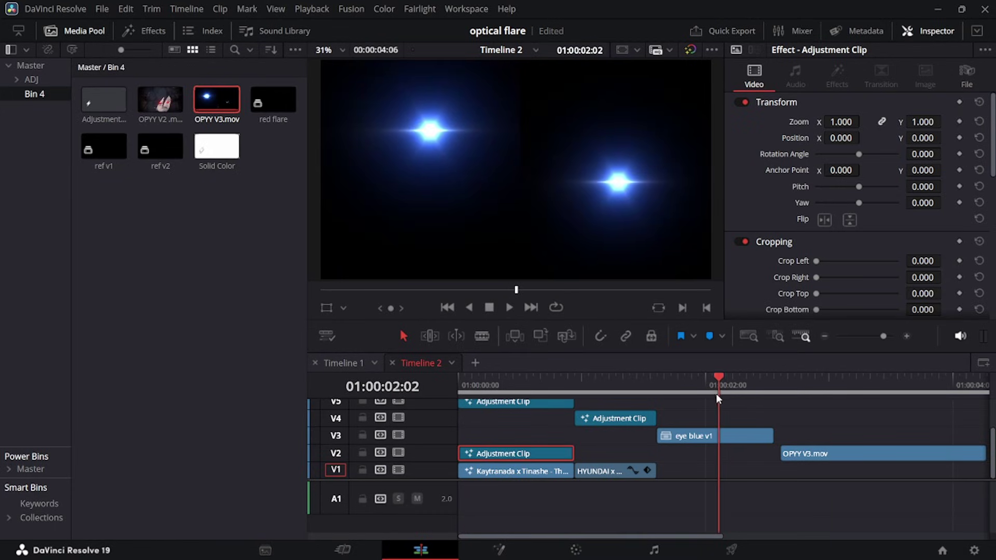
left_click(691, 440)
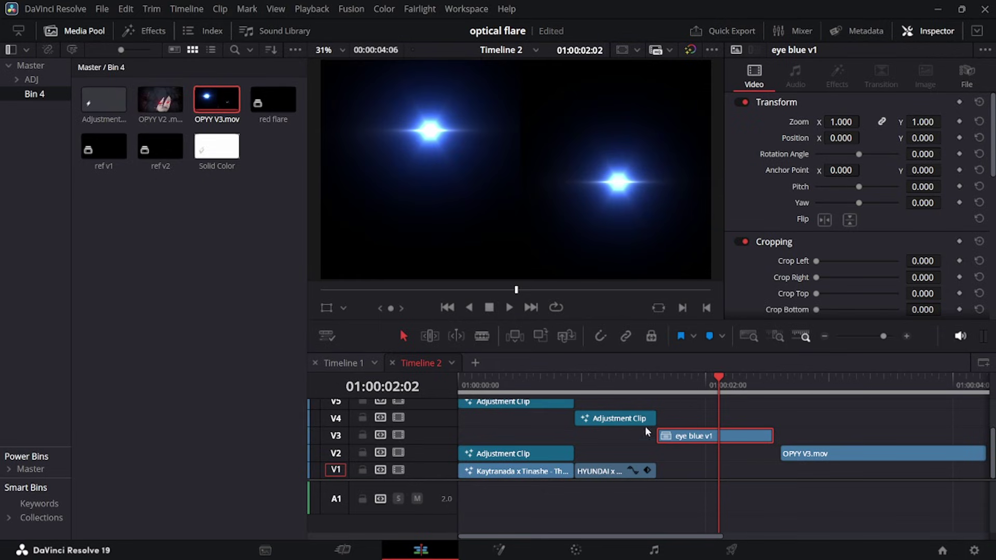
key("d")
Select Compound Clip 4 on V7, toggle its enabled state, and scrub through the frames around it
scroll(564, 431, "up", 2)
left_click(567, 406)
left_click(562, 384)
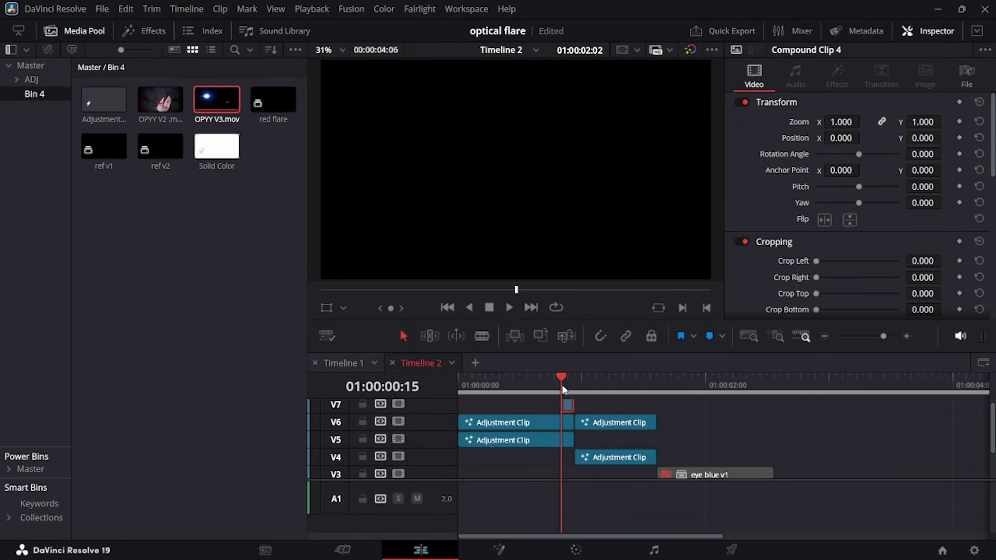
scroll(575, 407, "up", 2)
key("d")
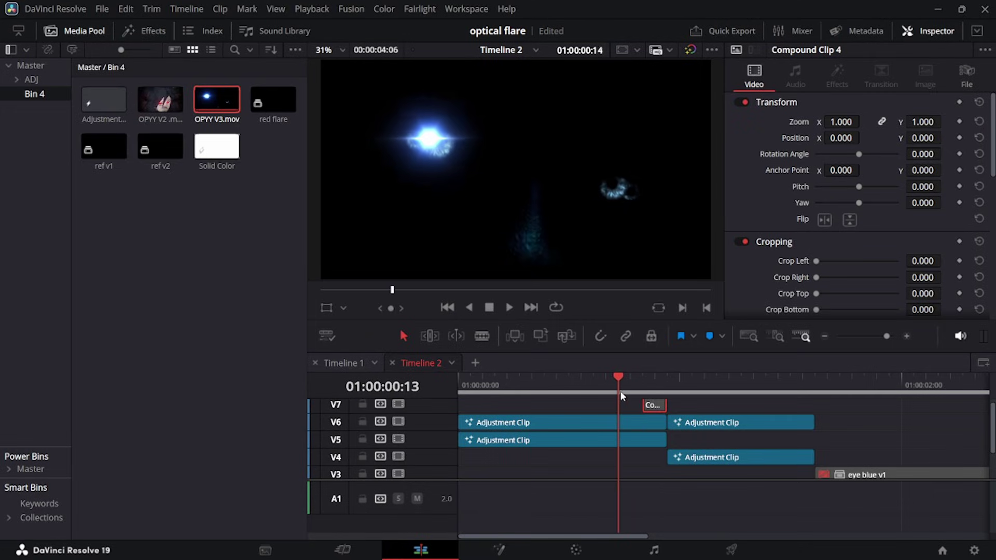
left_click_drag(620, 392, 668, 384)
Select the V4 adjustment clip and scrub the light trail from 01:00:00:17 to about 01:00:01:05
scroll(668, 383, "up", 1)
left_click(808, 454)
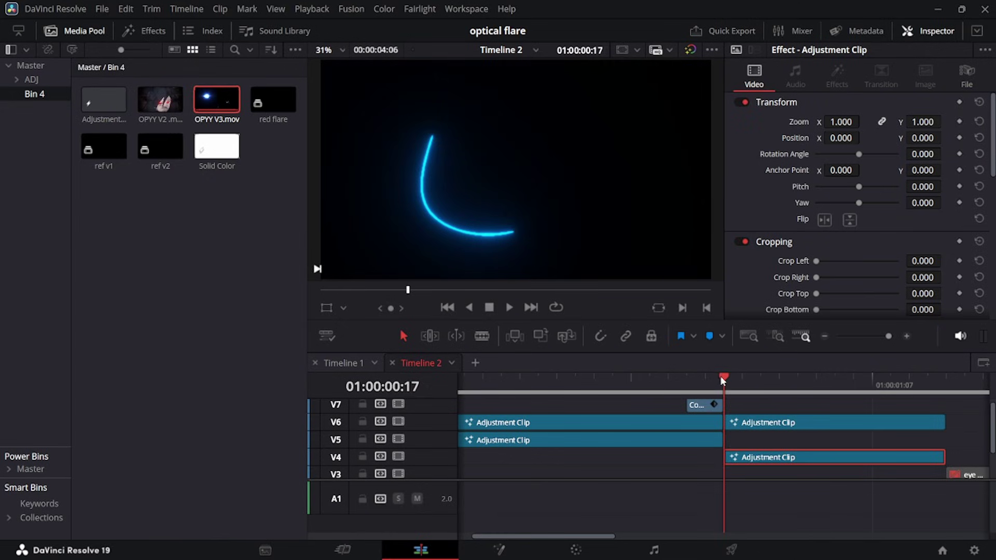
left_click_drag(723, 376, 838, 371)
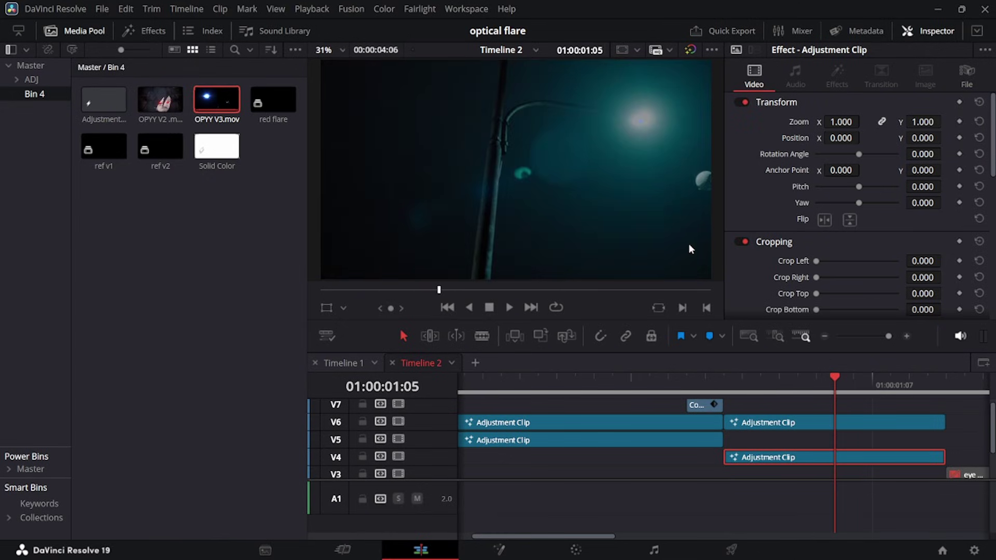